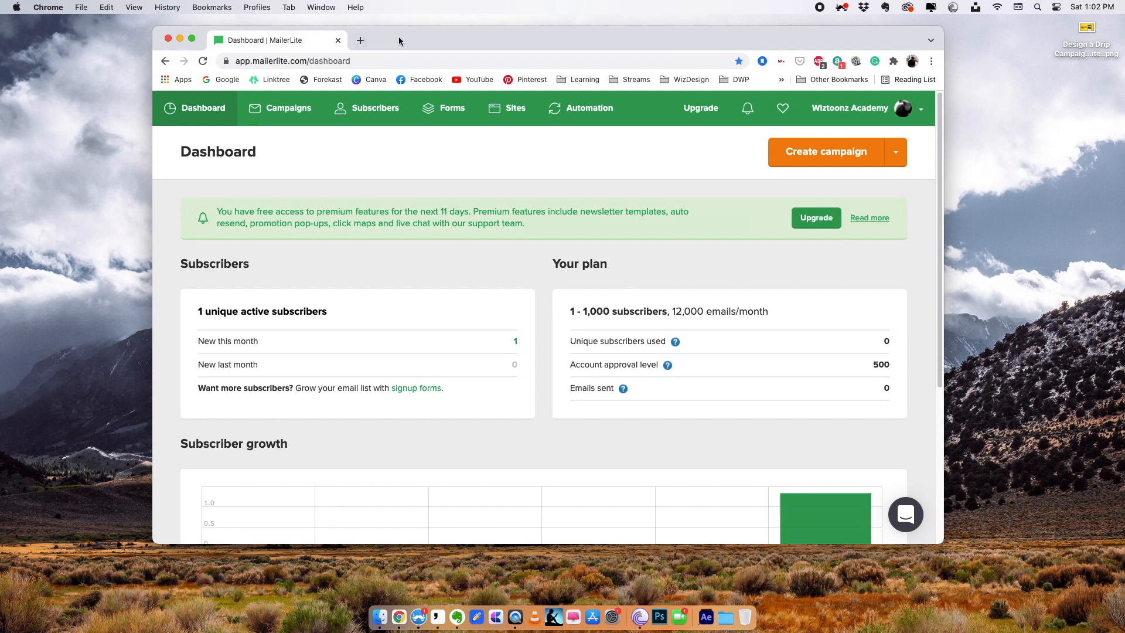
# Look through the dashboard and the Campaigns, Subscribers, Forms, Sites and Automation sections, including the page for adding new subscribers.
pyautogui.moveTo(399, 38); pyautogui.dragTo(390, 41)
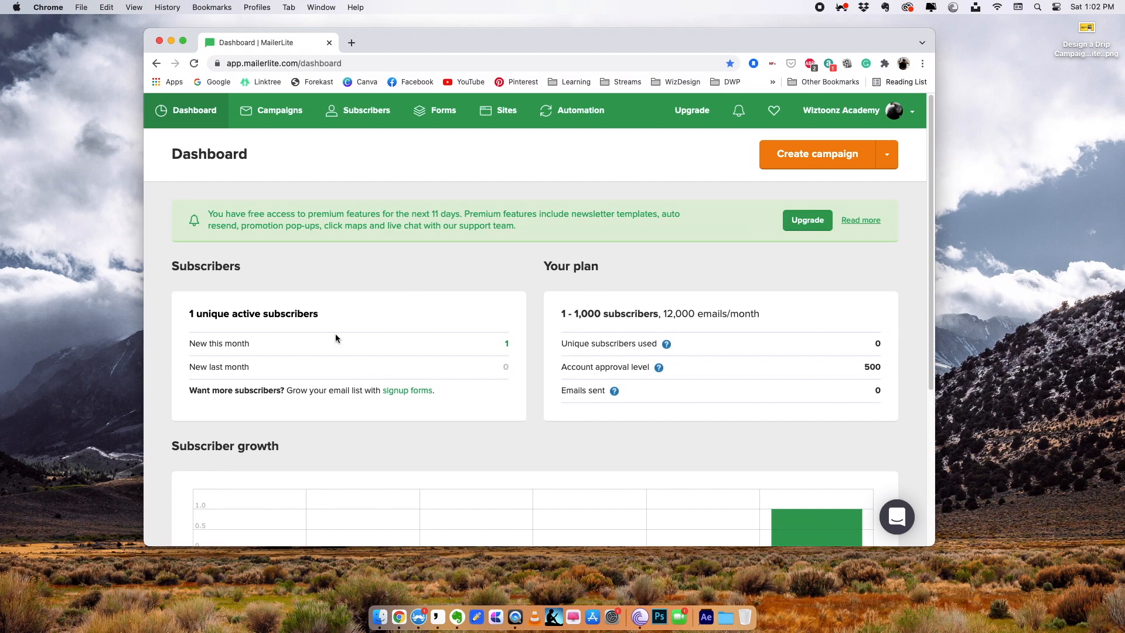
pyautogui.scroll(-5, 343, 294)
pyautogui.scroll(5, 344, 294)
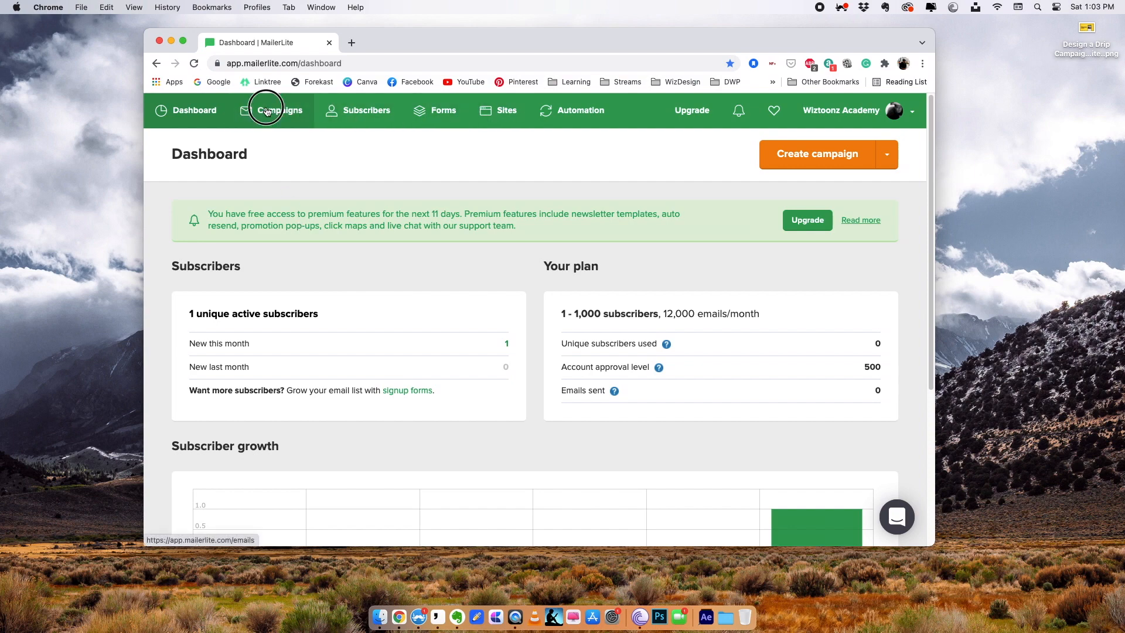
pyautogui.click(267, 111)
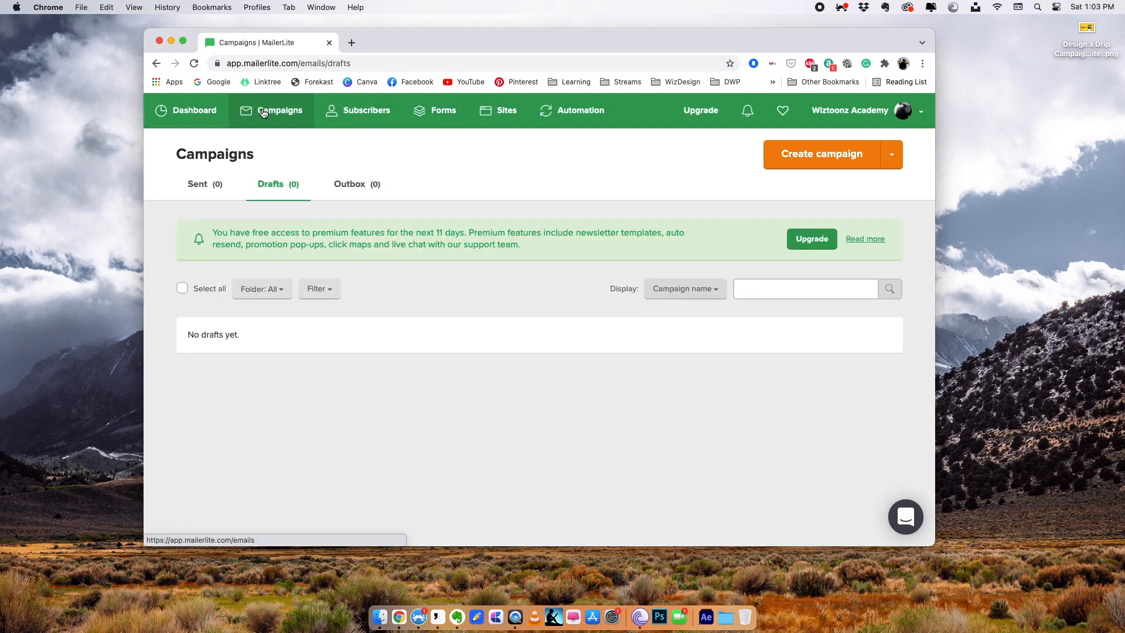
pyautogui.click(375, 111)
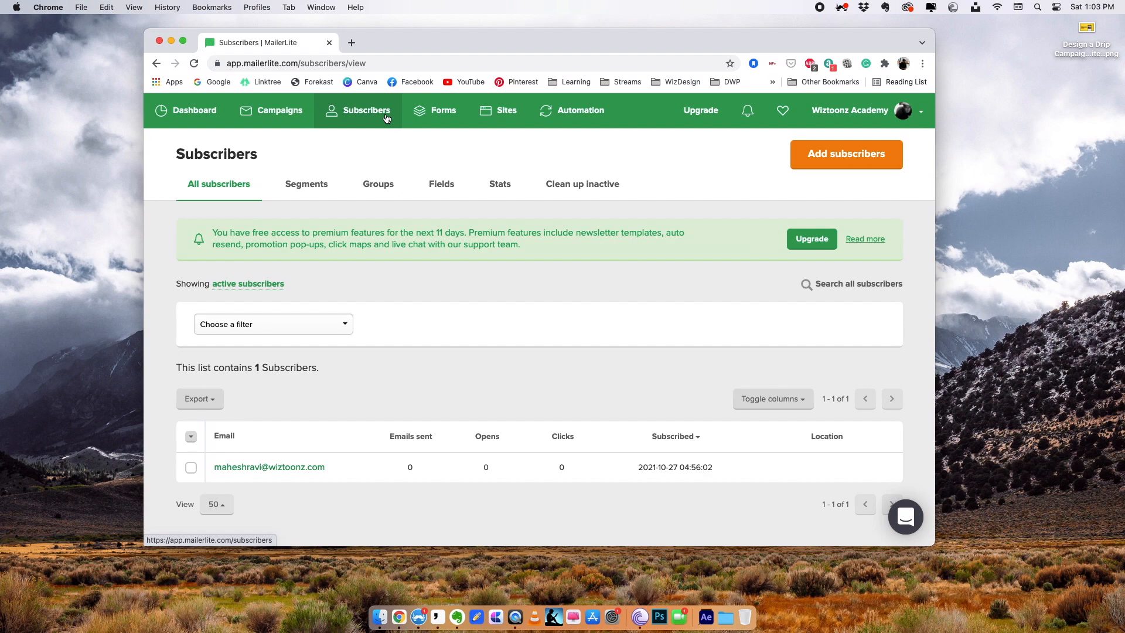
pyautogui.click(835, 159)
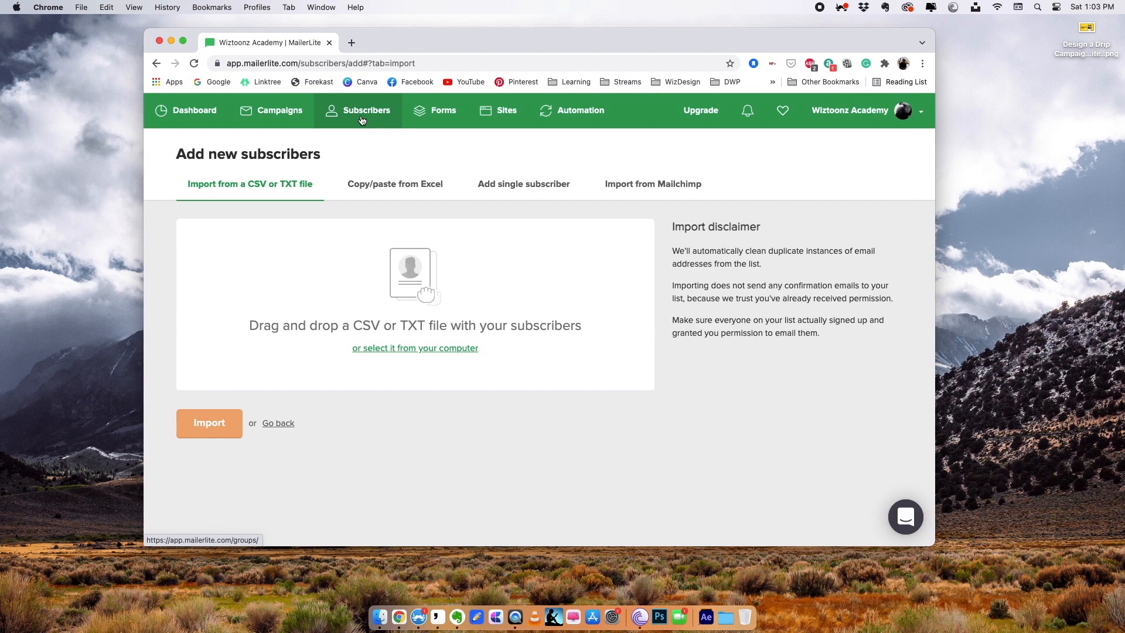
pyautogui.click(439, 113)
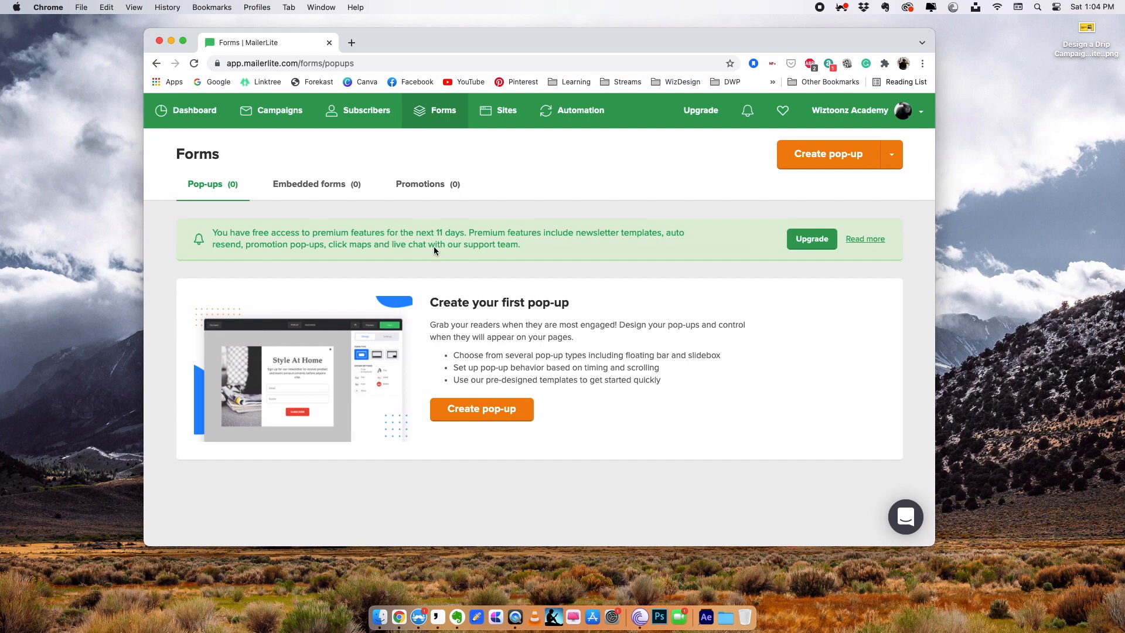
pyautogui.click(506, 113)
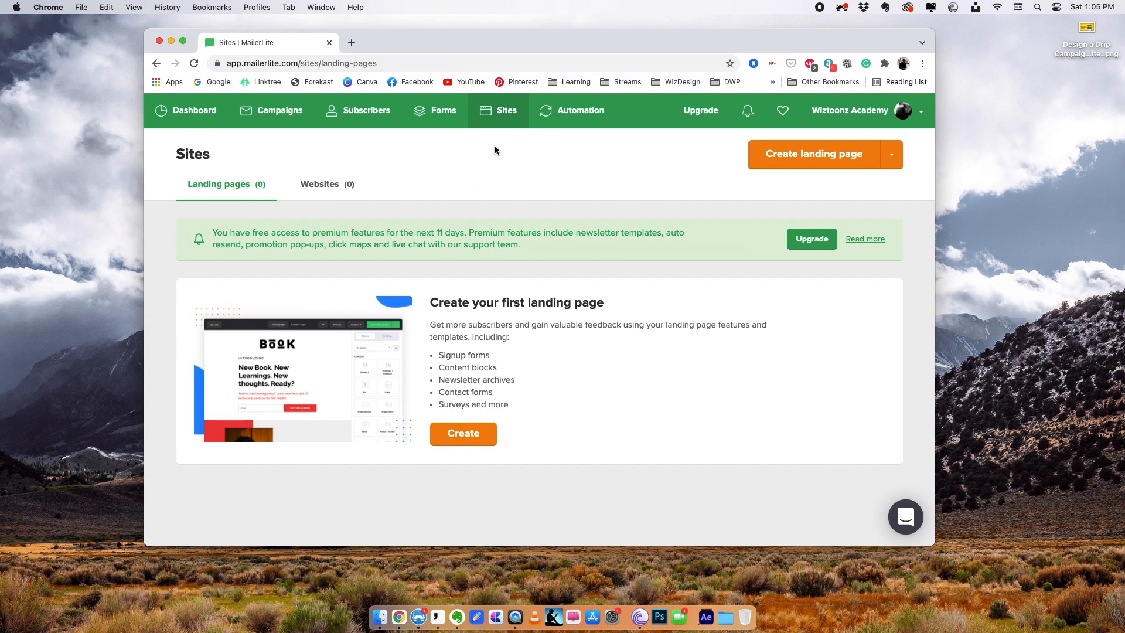
pyautogui.click(563, 117)
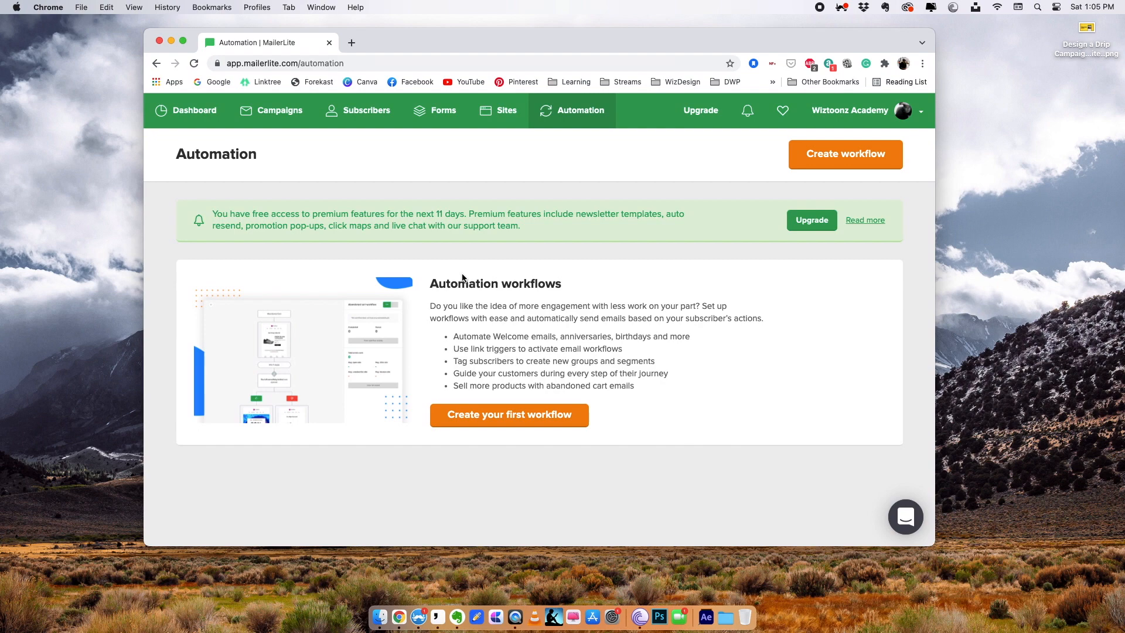
# Create a new regular campaign and name it "Test".
pyautogui.click(270, 121)
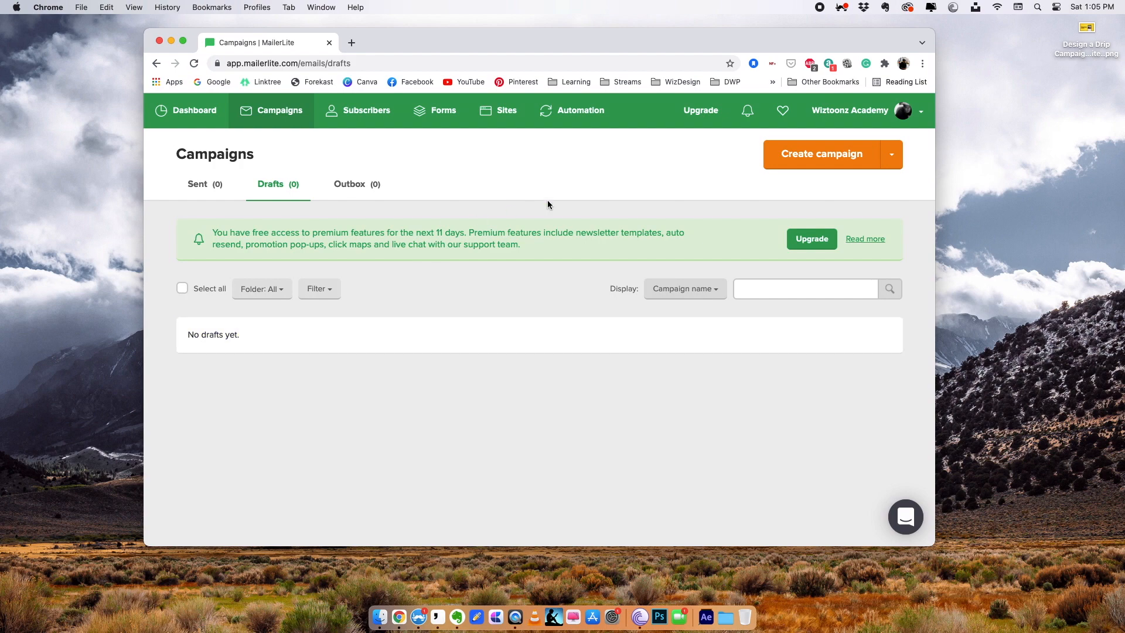
pyautogui.click(788, 163)
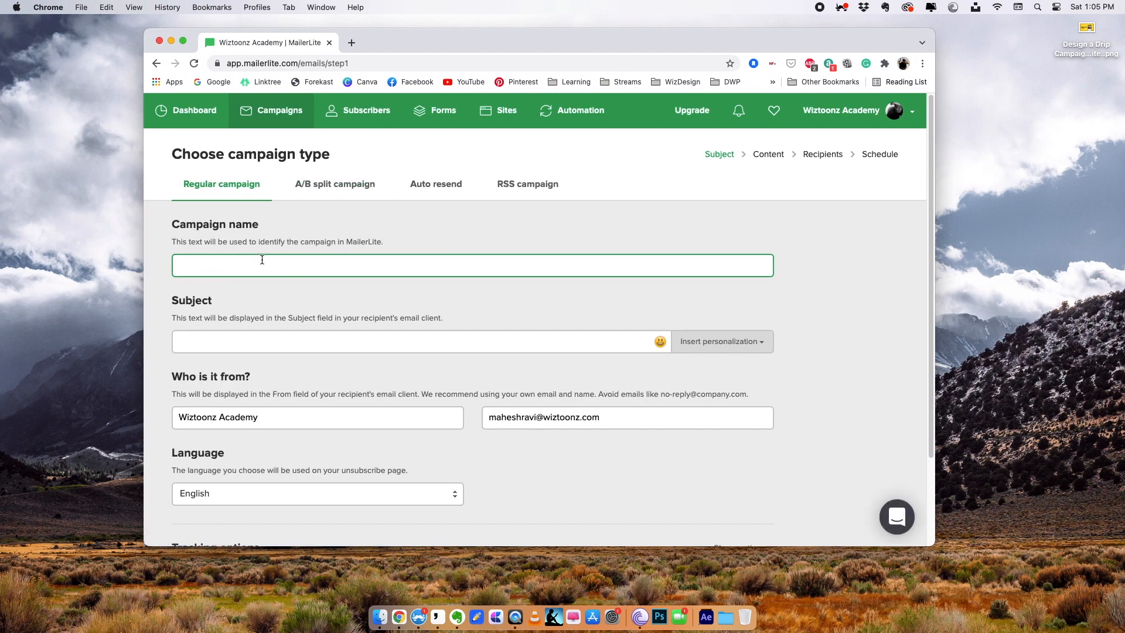
pyautogui.scroll(-1, 262, 260)
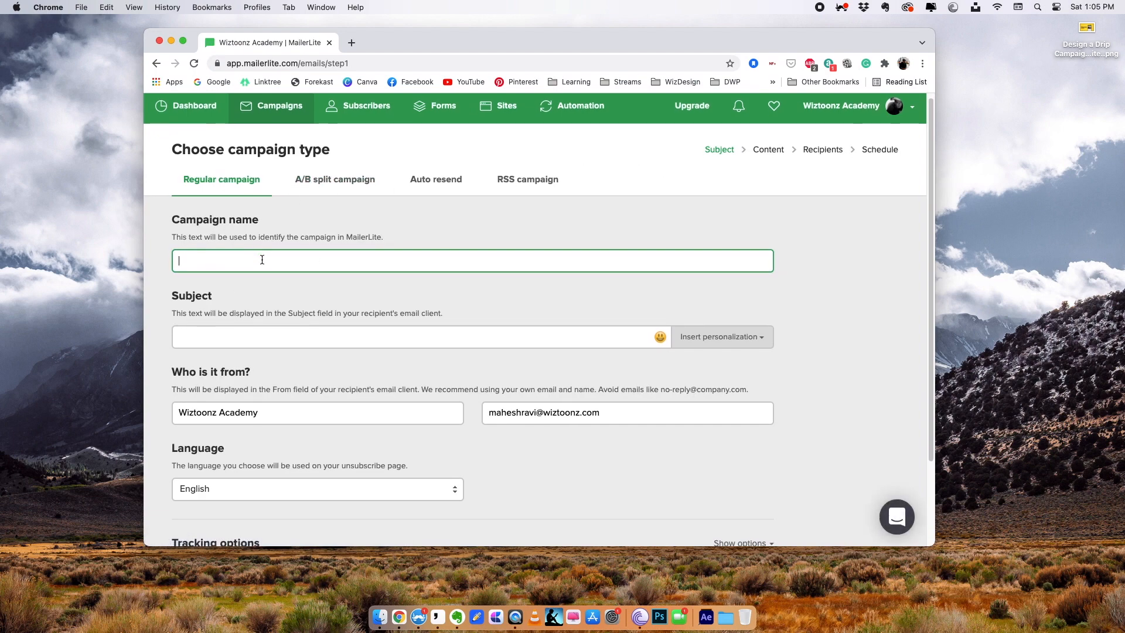
pyautogui.write('Test')
# Set the campaign subject to "Welcome to NW Library, {$name}", using the Name personalization for the recipient's name.
pyautogui.click(222, 336)
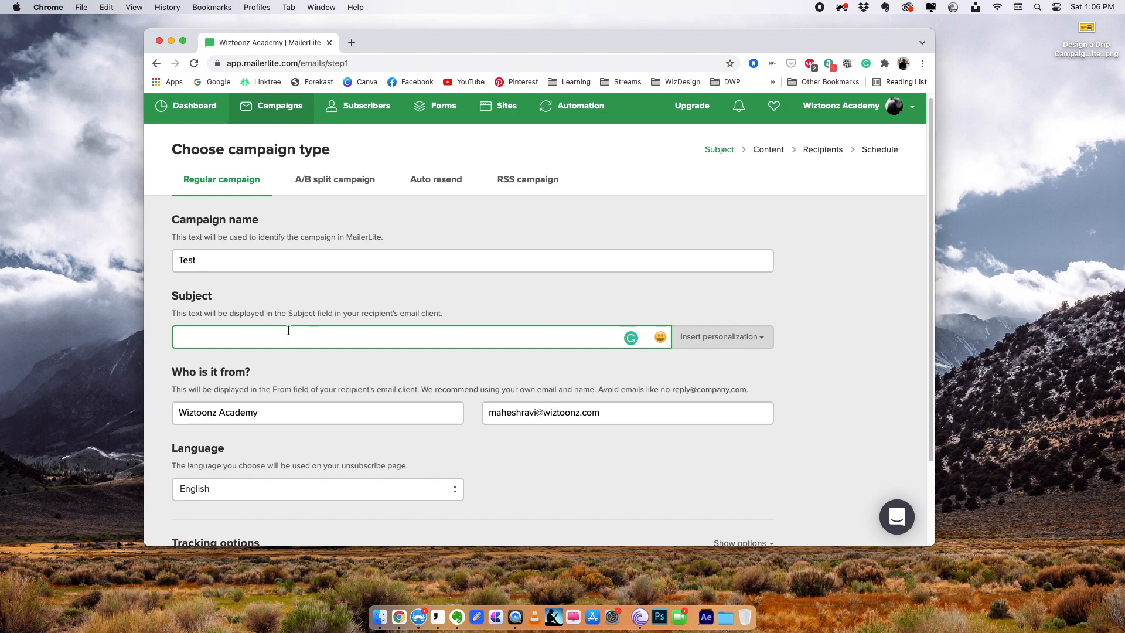
pyautogui.write('Welcome to NW Library')
pyautogui.click(727, 344)
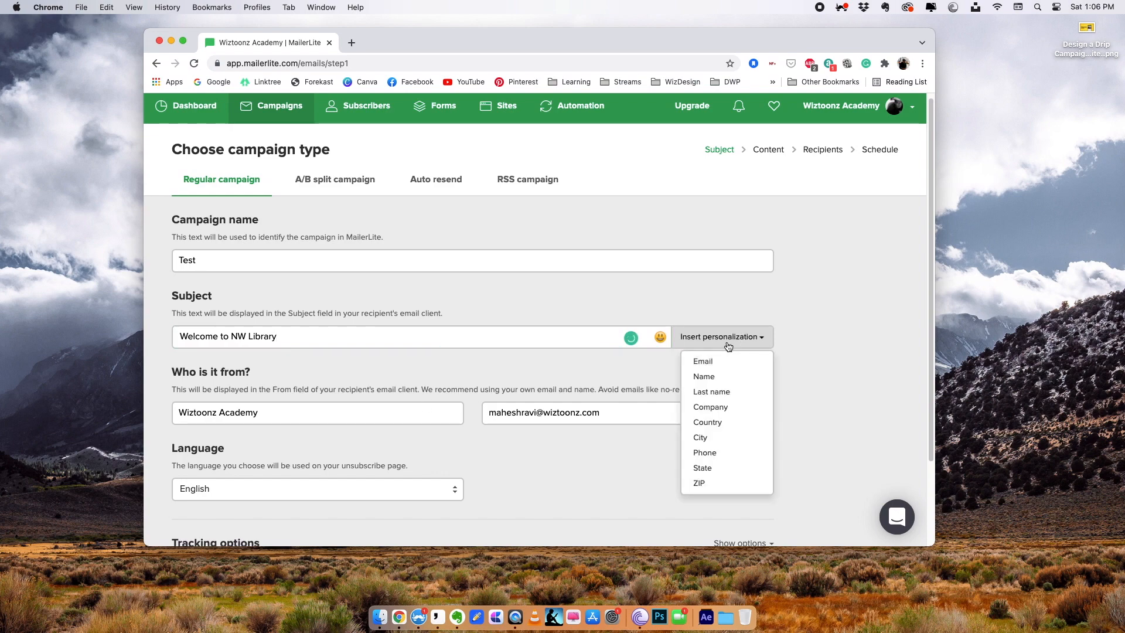
pyautogui.click(703, 376)
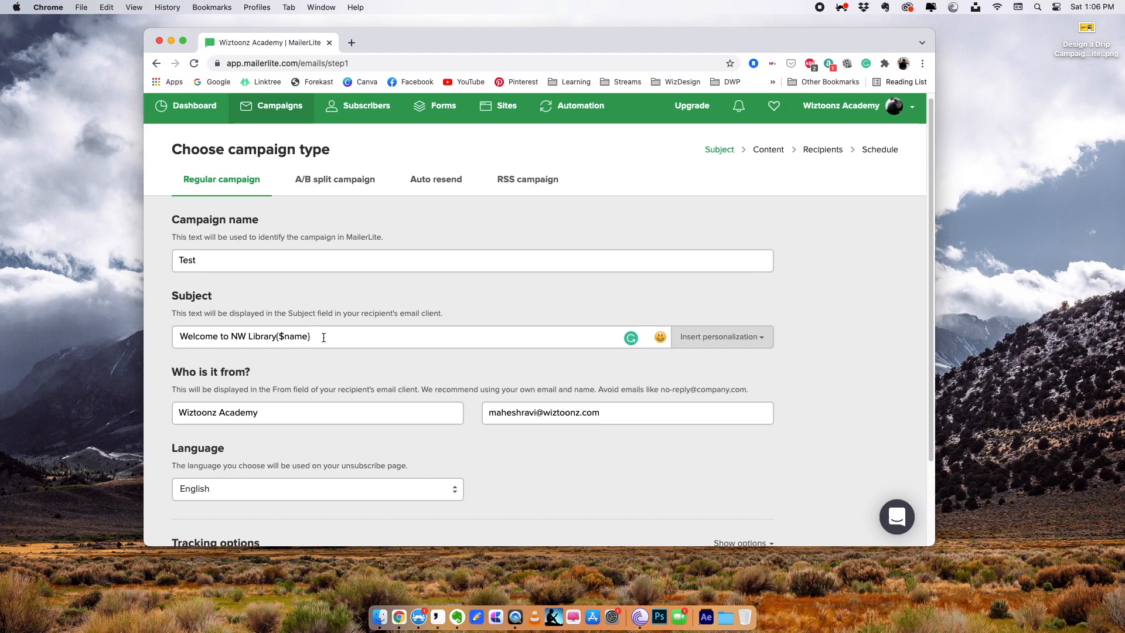
pyautogui.click(277, 337)
pyautogui.write(',')
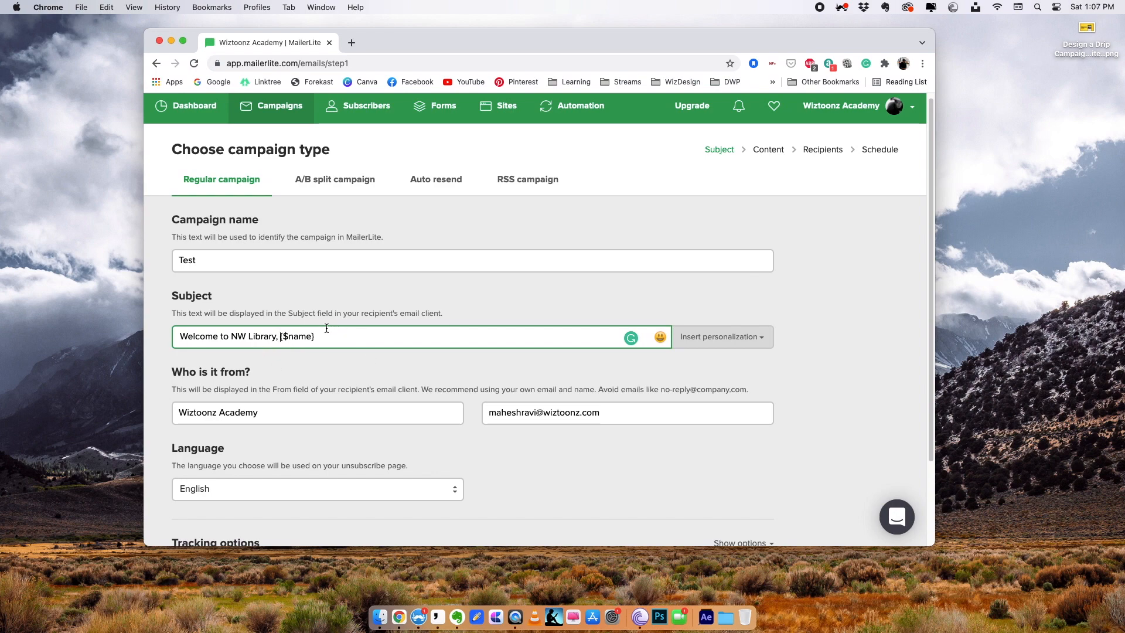
# Check the sender, language and tracking settings, continue to the content stage and choose the Drag & drop editor.
pyautogui.scroll(-1, 326, 328)
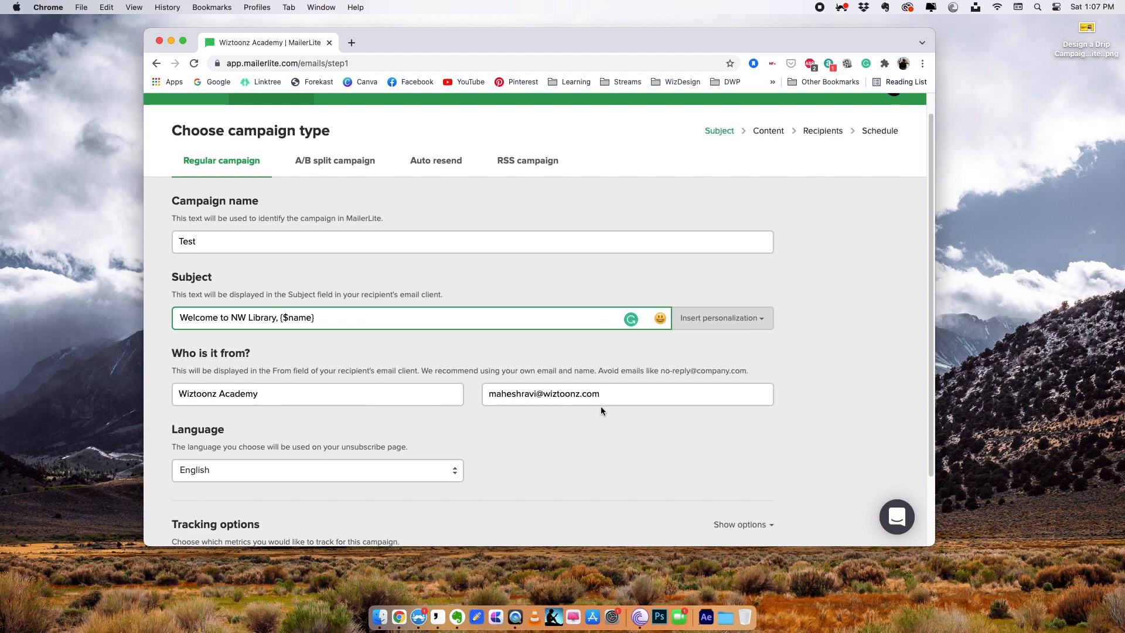
pyautogui.scroll(-3, 520, 464)
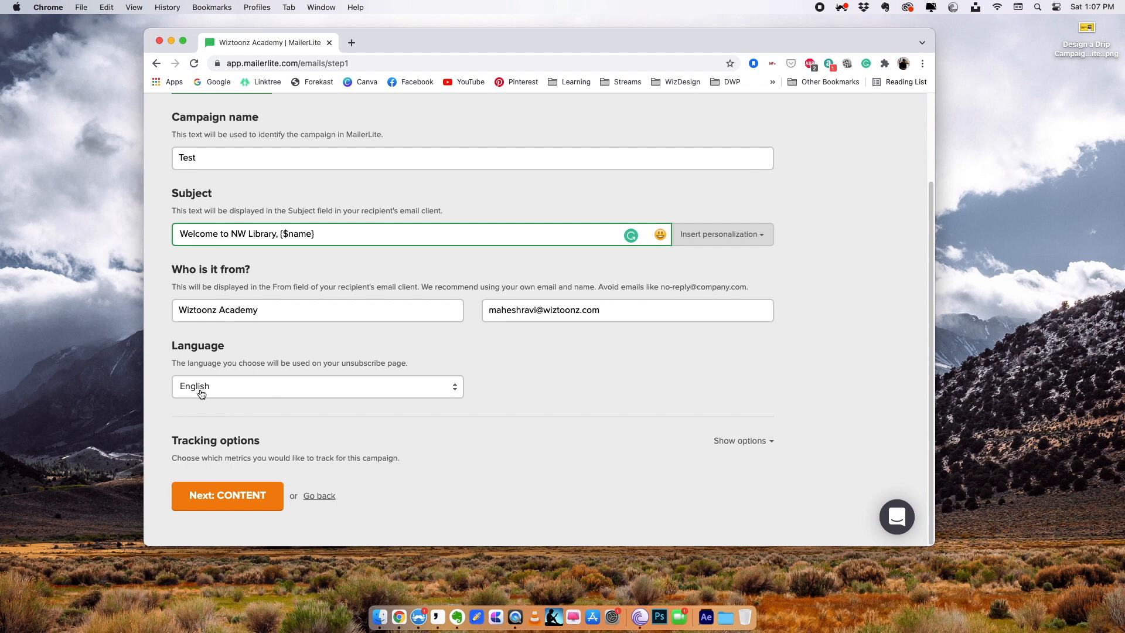
pyautogui.scroll(4, 346, 432)
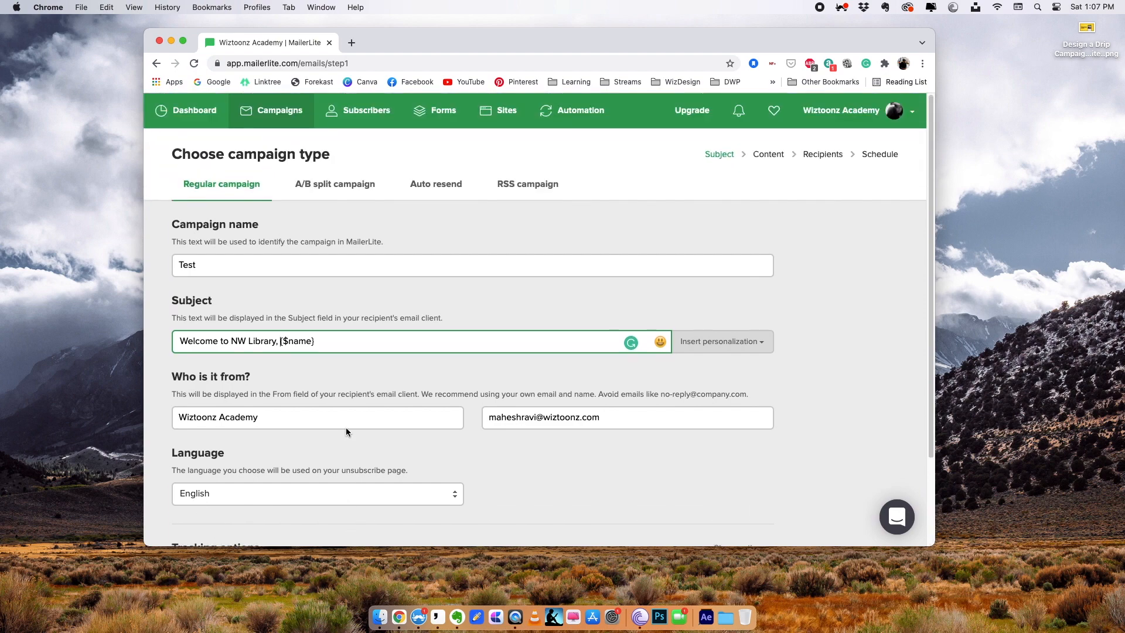
pyautogui.scroll(-4, 368, 470)
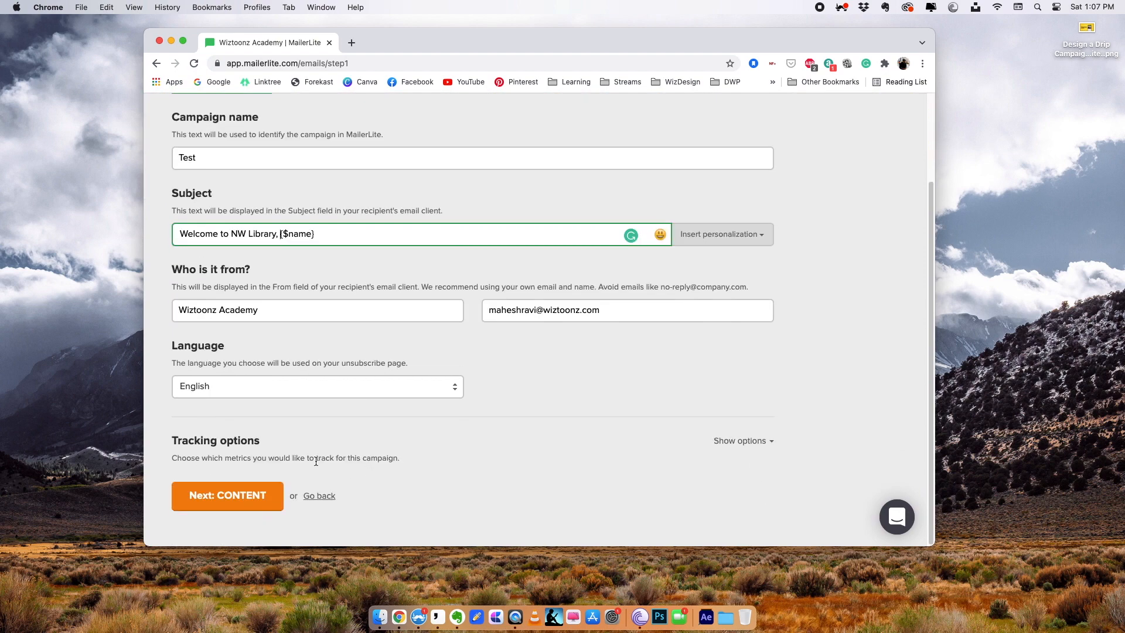
pyautogui.click(209, 507)
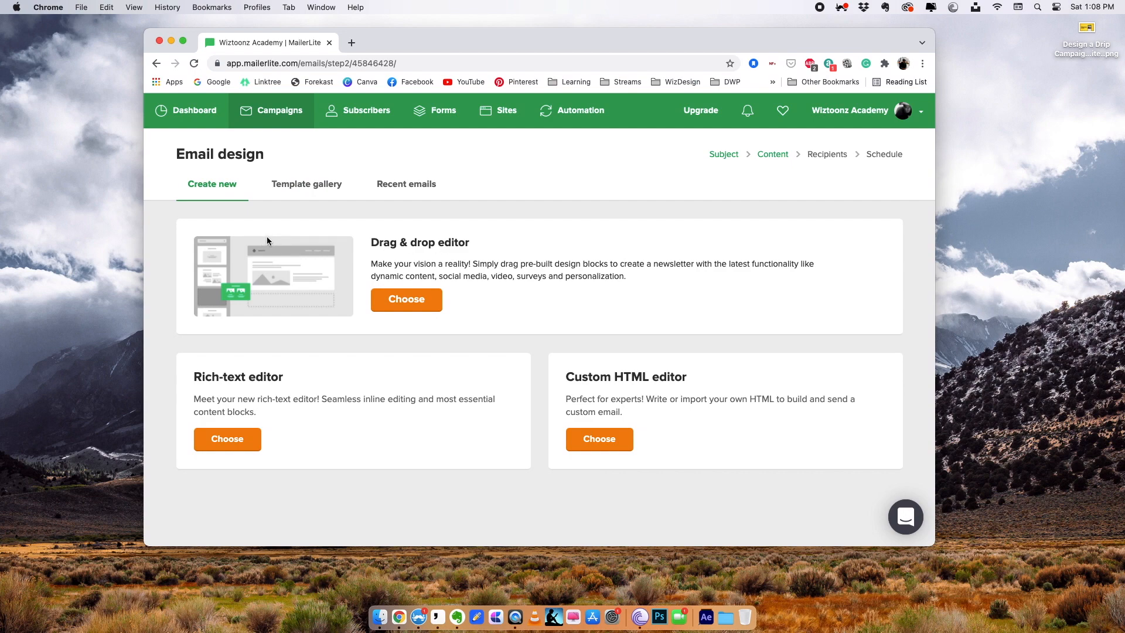
pyautogui.click(395, 299)
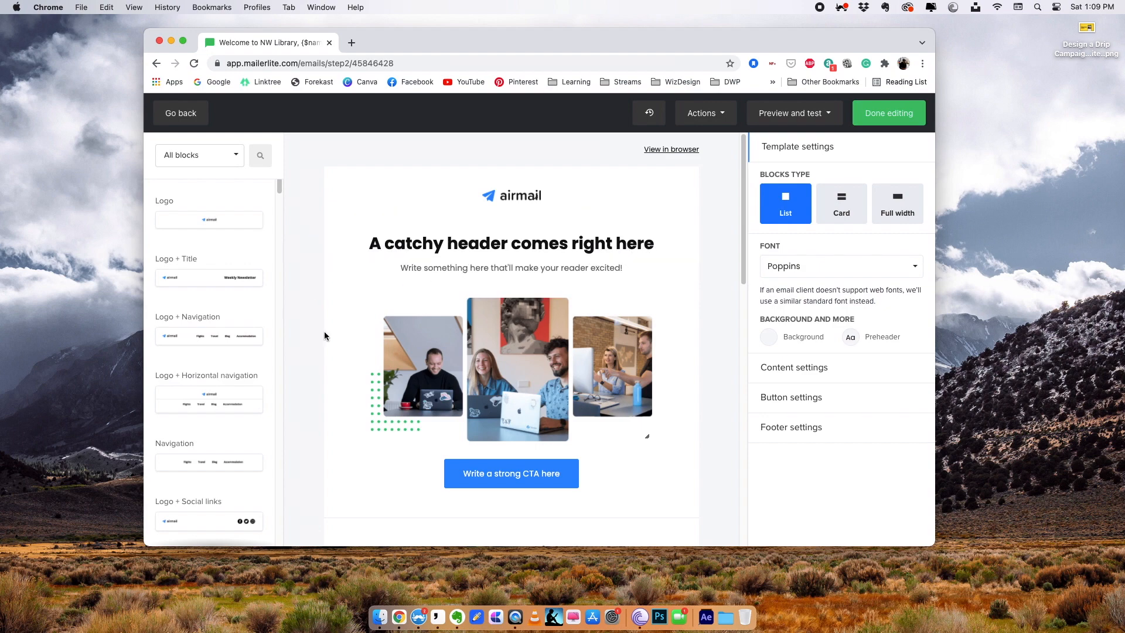
# Examine the default email template's layout and the content blocks available for it.
pyautogui.scroll(-3, 448, 329)
pyautogui.scroll(-7, 448, 334)
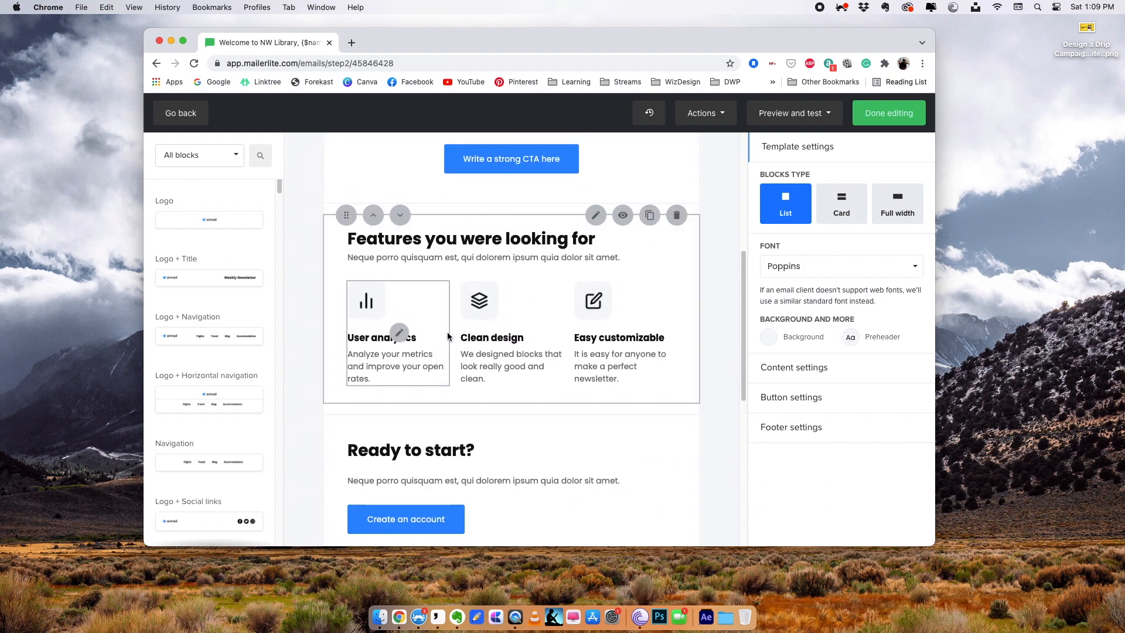
pyautogui.scroll(10, 448, 334)
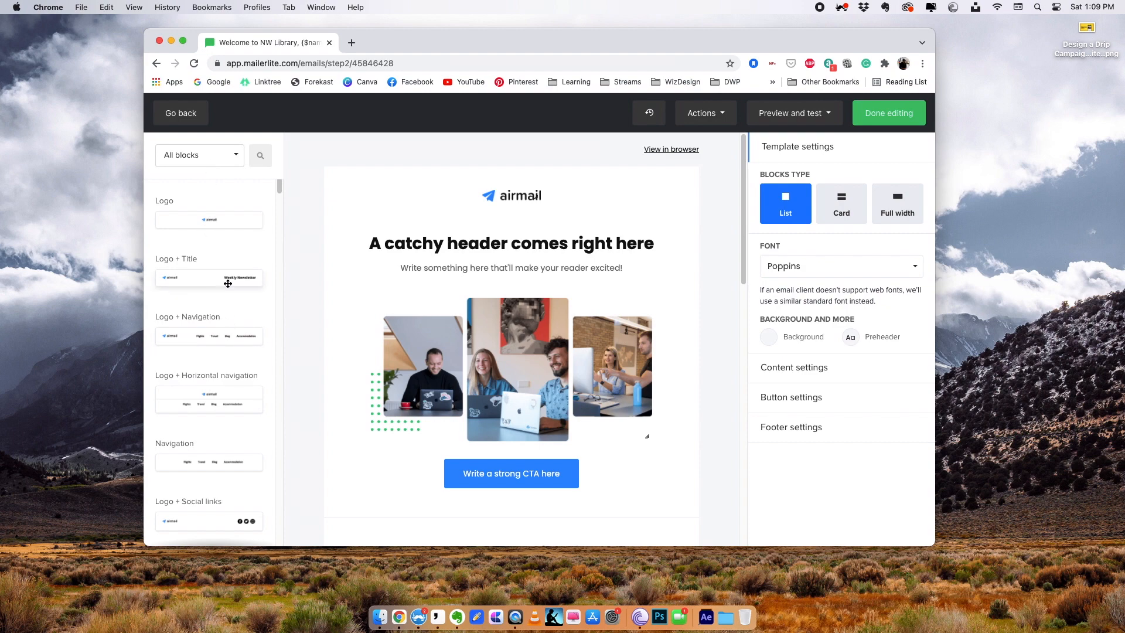
pyautogui.scroll(-10, 227, 284)
pyautogui.scroll(-10, 227, 284)
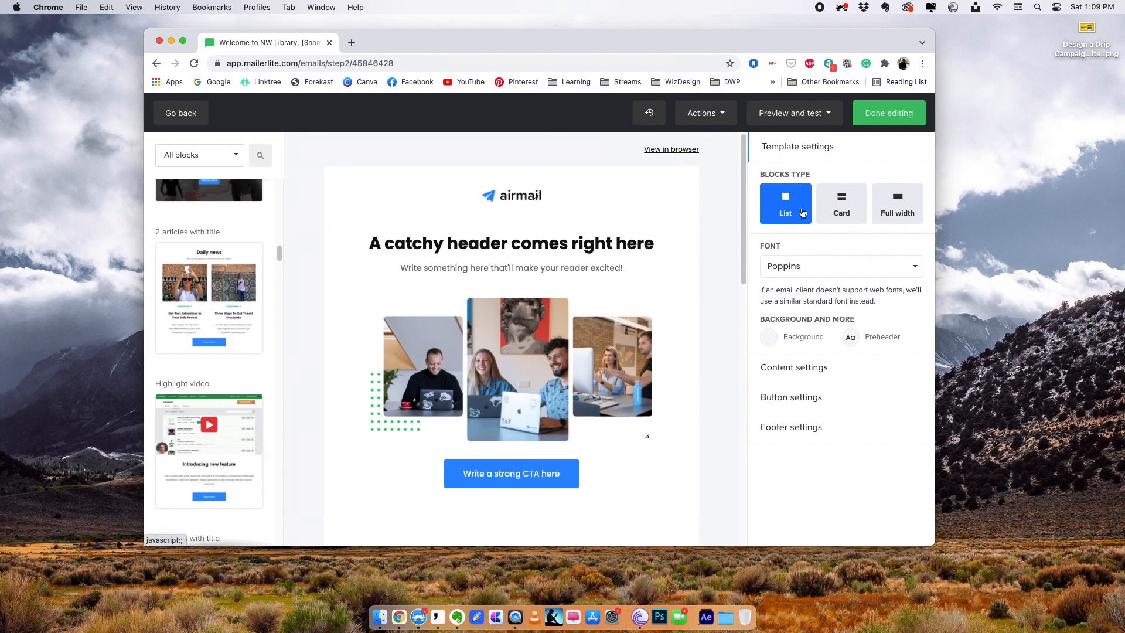
# Try the Card and Full width block types on the template and return to List.
pyautogui.click(838, 201)
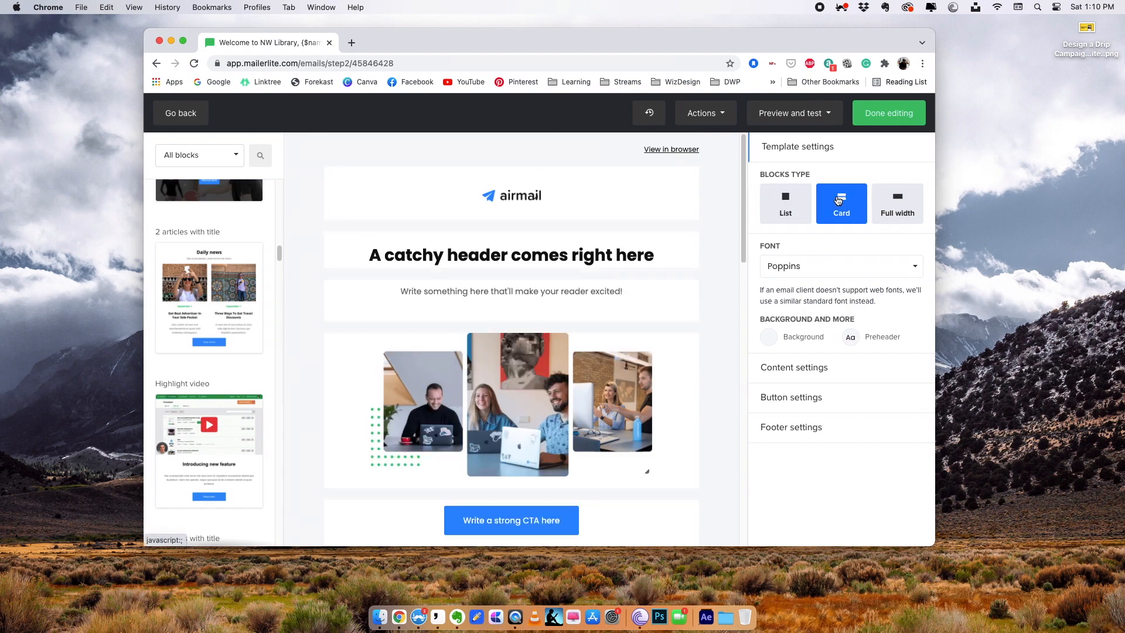
pyautogui.click(884, 199)
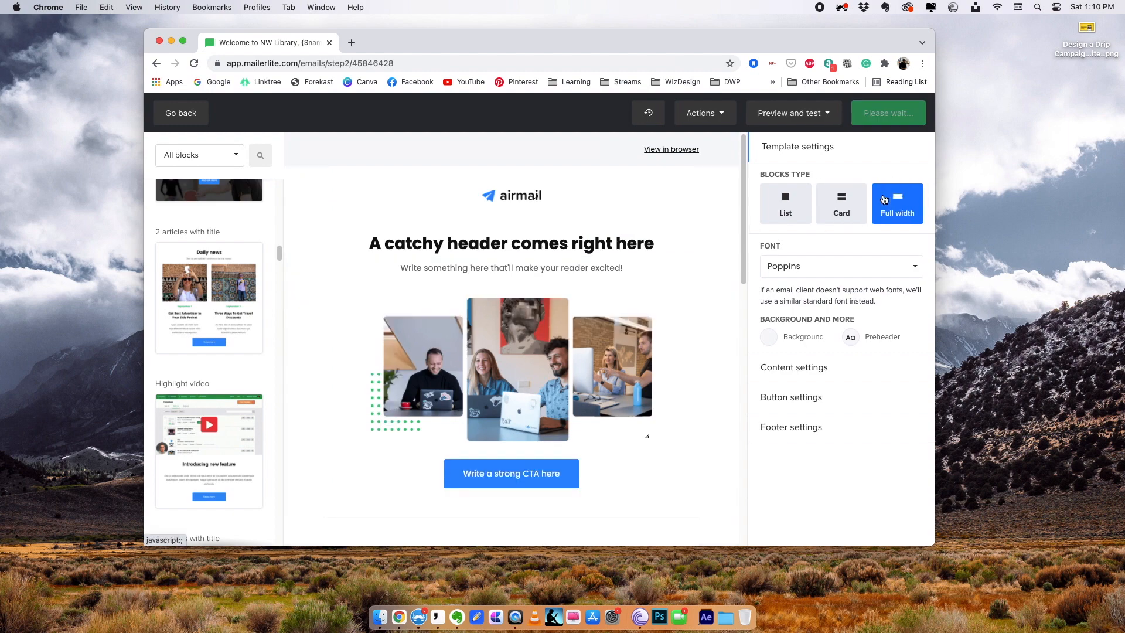
pyautogui.click(772, 208)
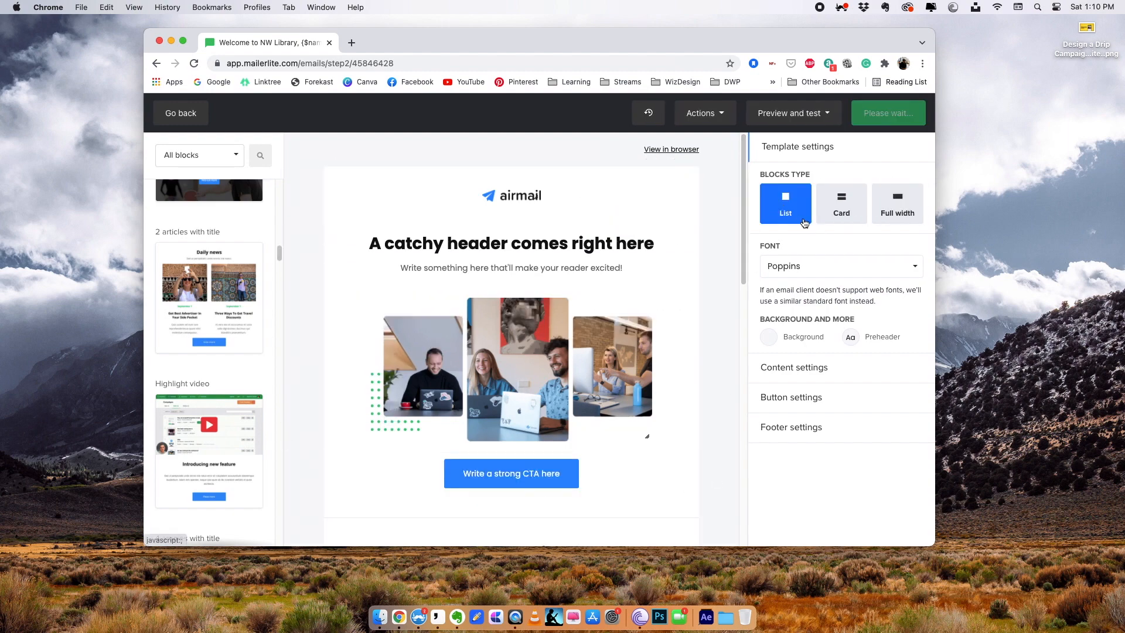
pyautogui.click(849, 215)
pyautogui.click(897, 203)
pyautogui.click(785, 205)
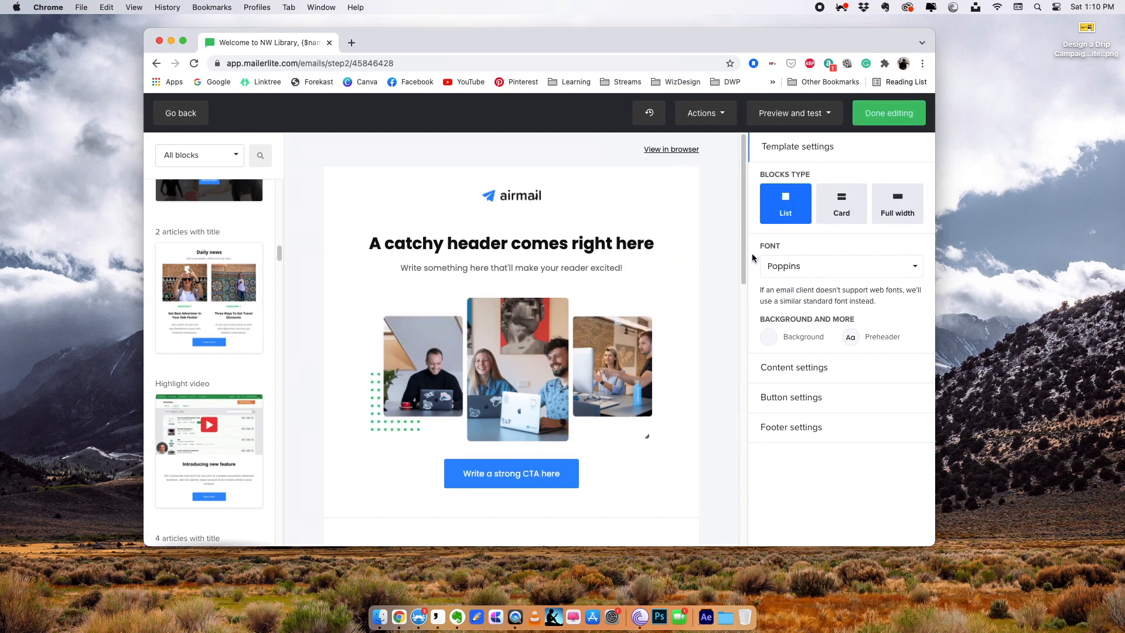
# Try Arial and Tahoma as the email template's font.
pyautogui.click(773, 269)
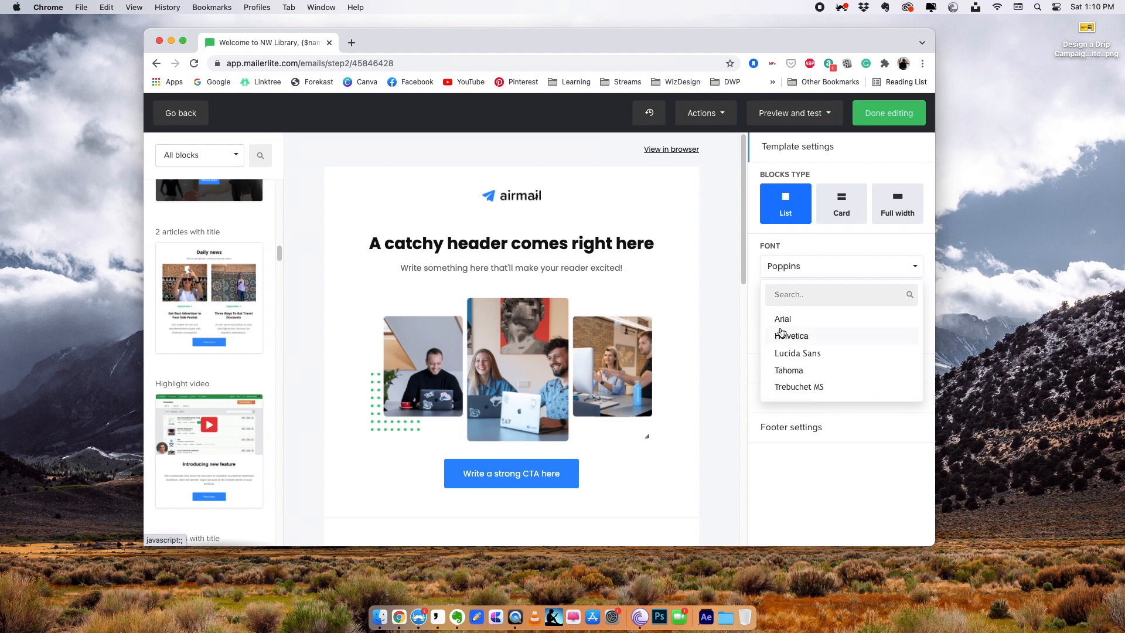
pyautogui.click(783, 320)
pyautogui.click(779, 266)
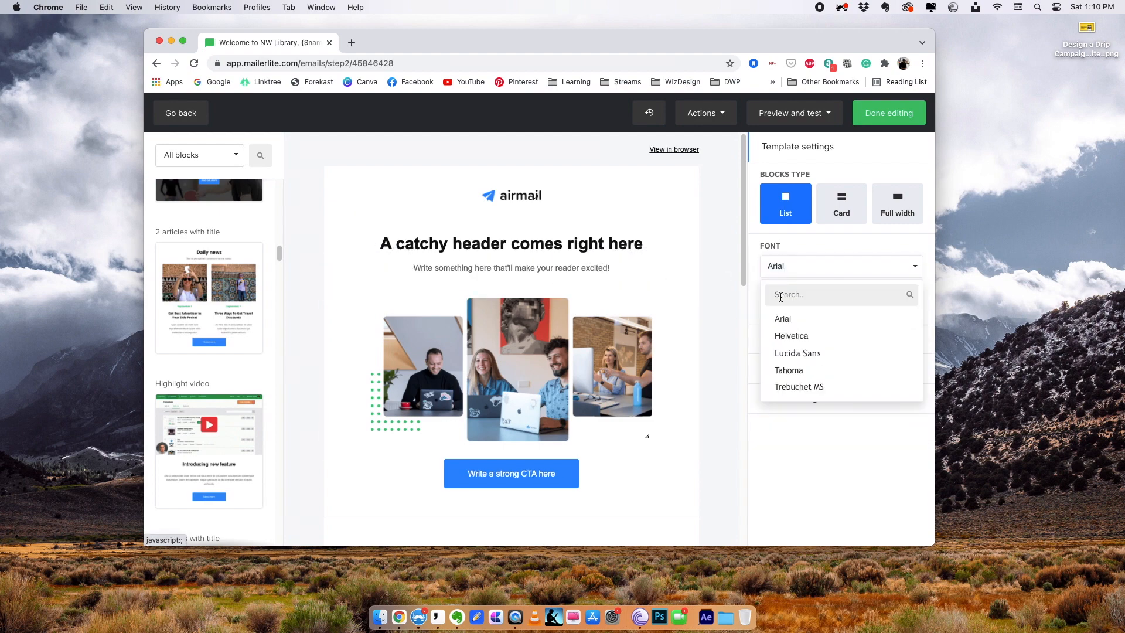
pyautogui.click(785, 369)
# Set the email template's font to Inter.
pyautogui.click(781, 266)
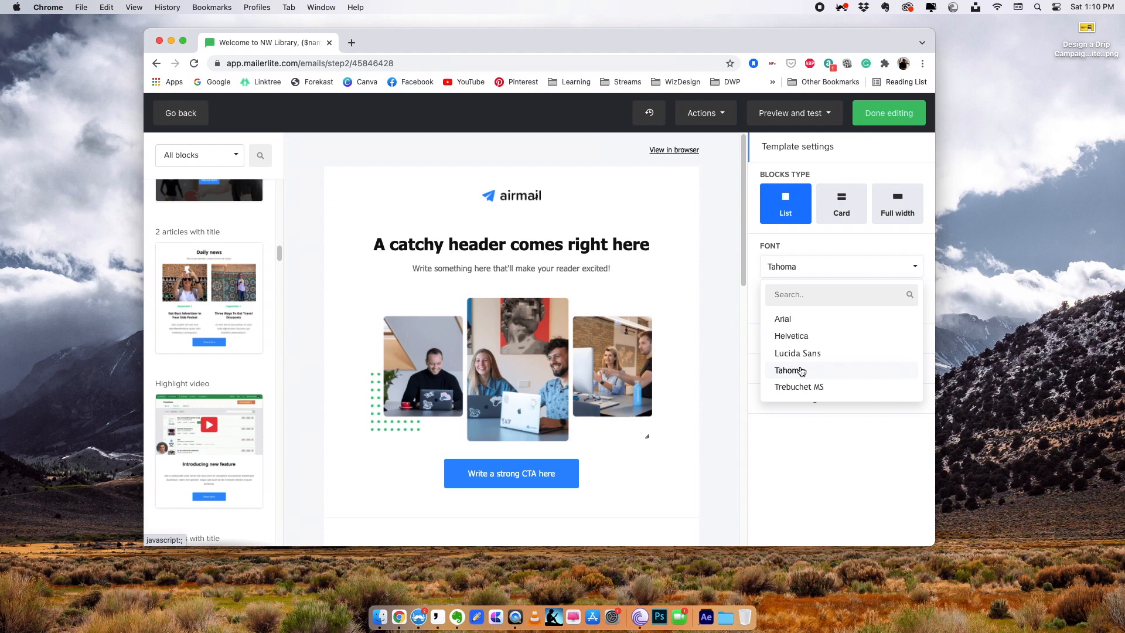
pyautogui.scroll(-3, 803, 344)
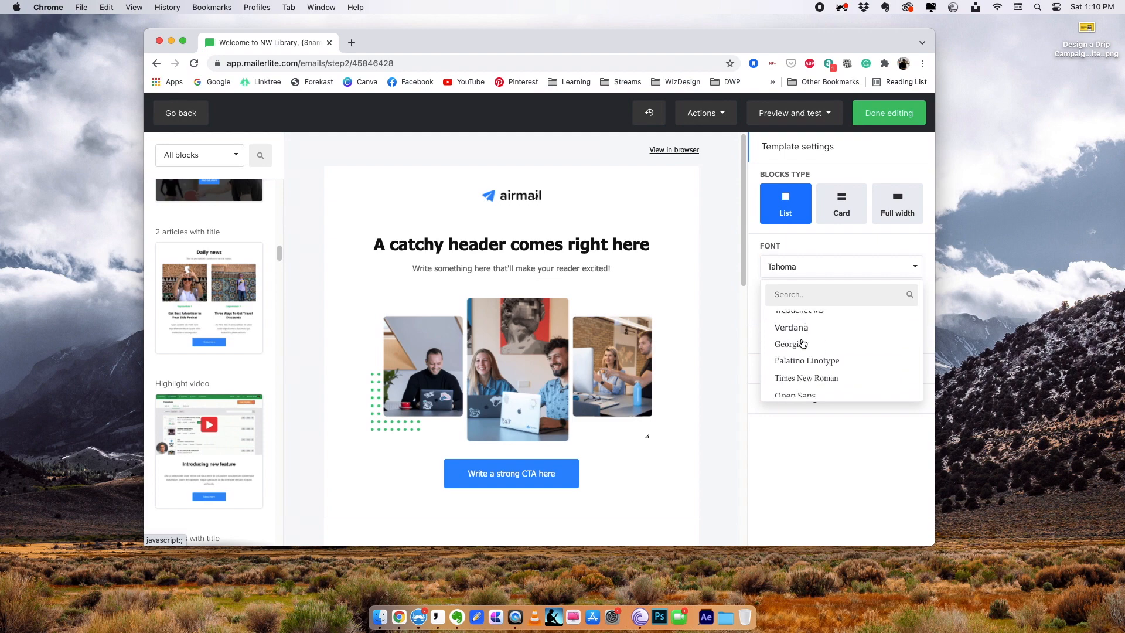
pyautogui.scroll(-6, 803, 344)
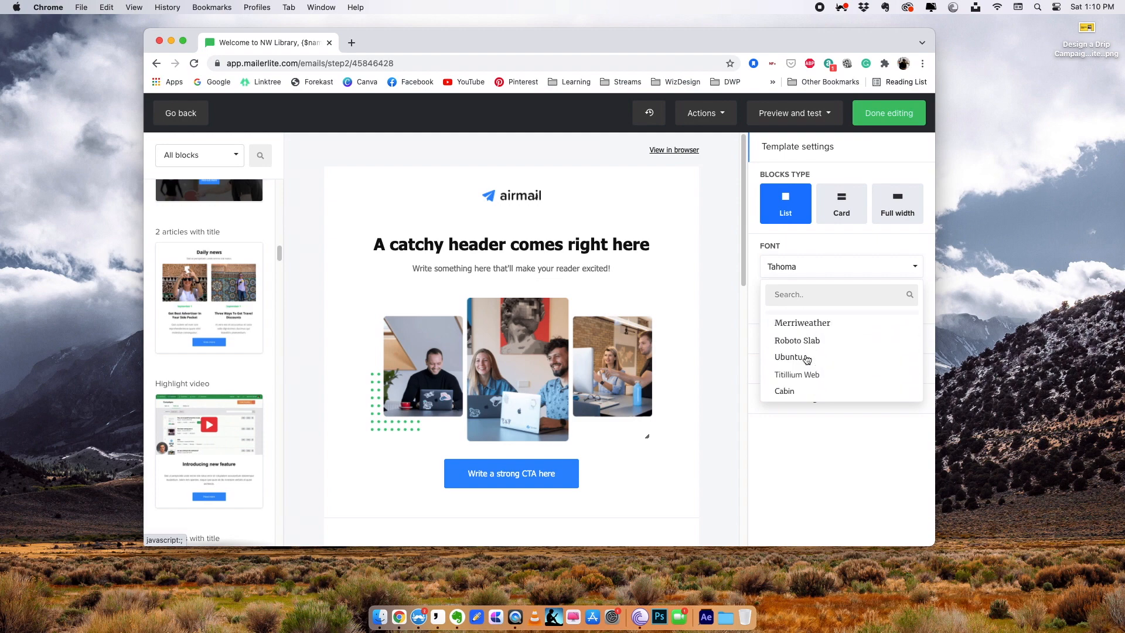
pyautogui.scroll(-4, 807, 358)
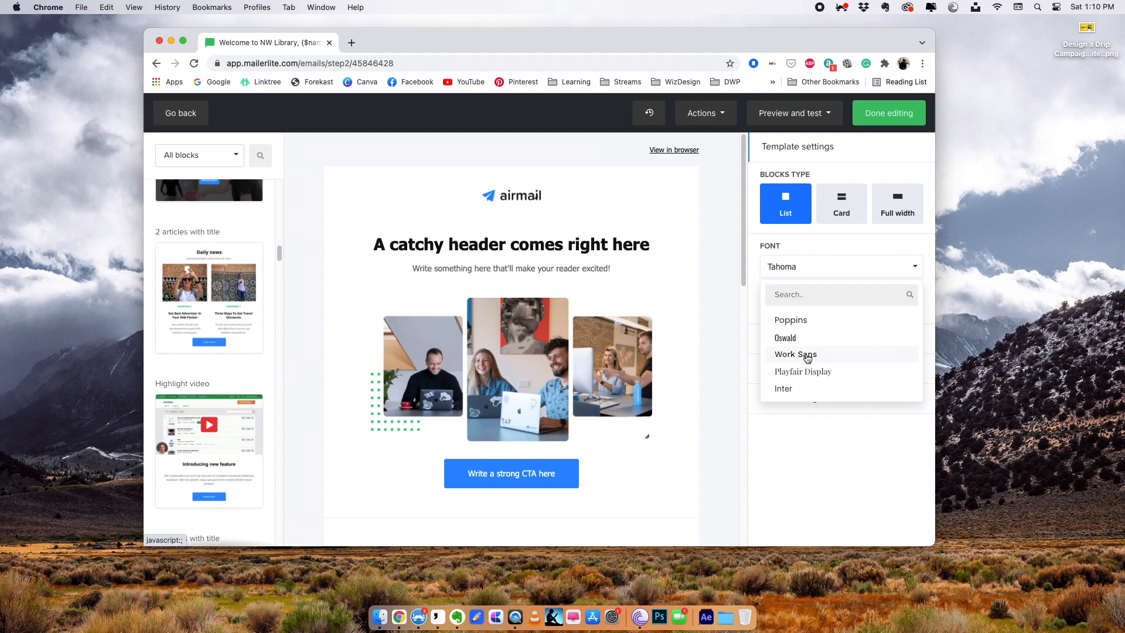
pyautogui.click(786, 389)
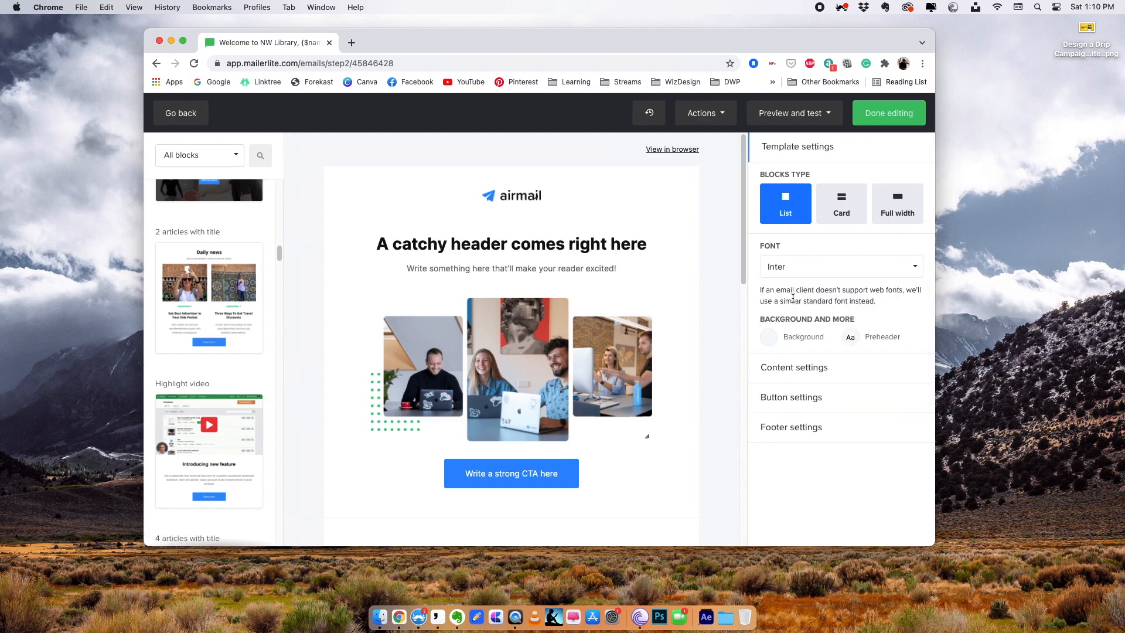
# Set the email template's font to Poppins.
pyautogui.click(799, 268)
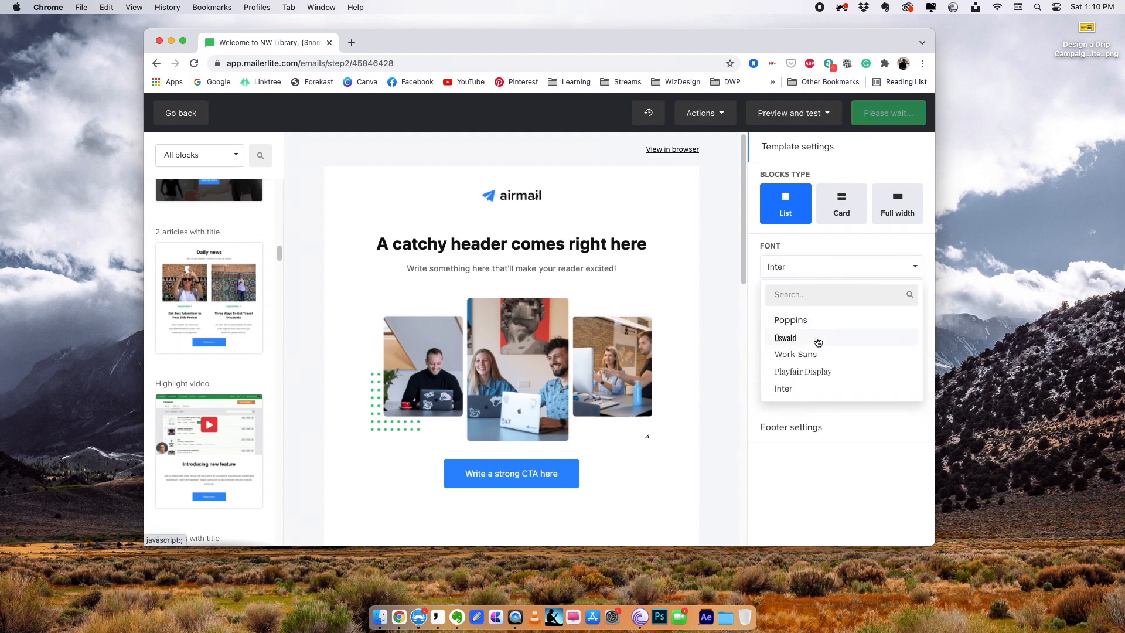
pyautogui.click(818, 320)
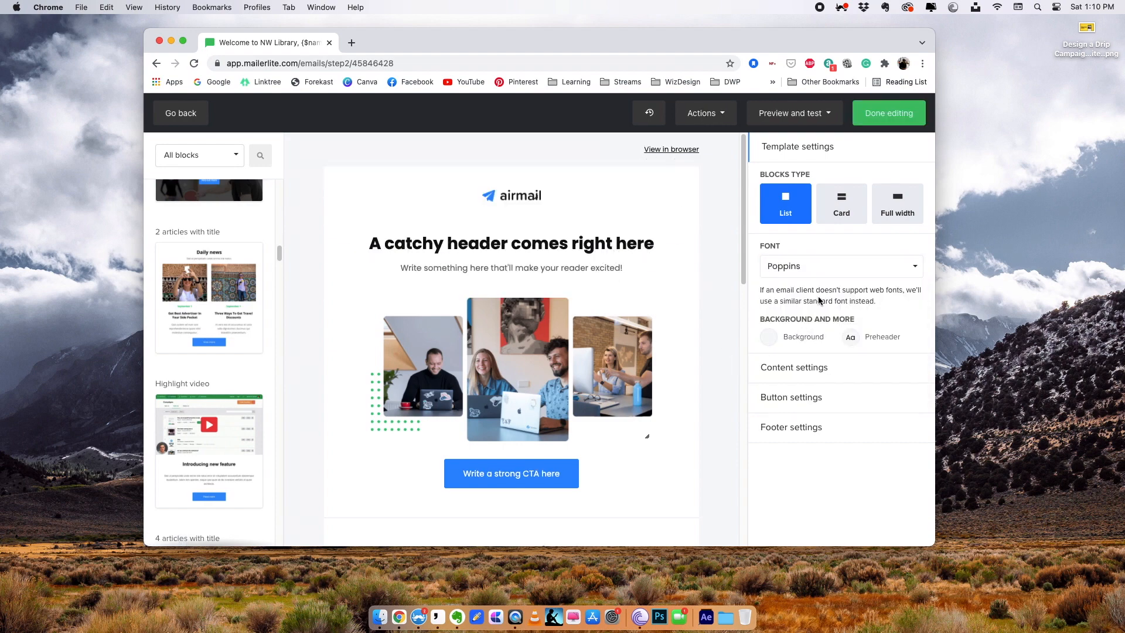
# Examine the template's background color and image options without changing them.
pyautogui.click(771, 340)
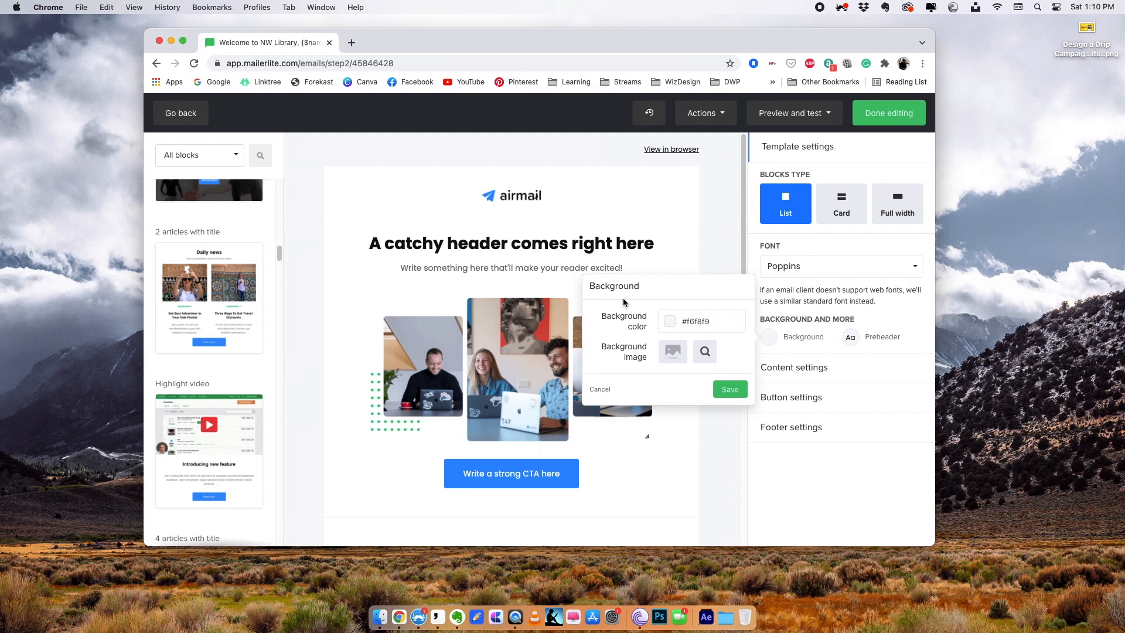
pyautogui.click(669, 322)
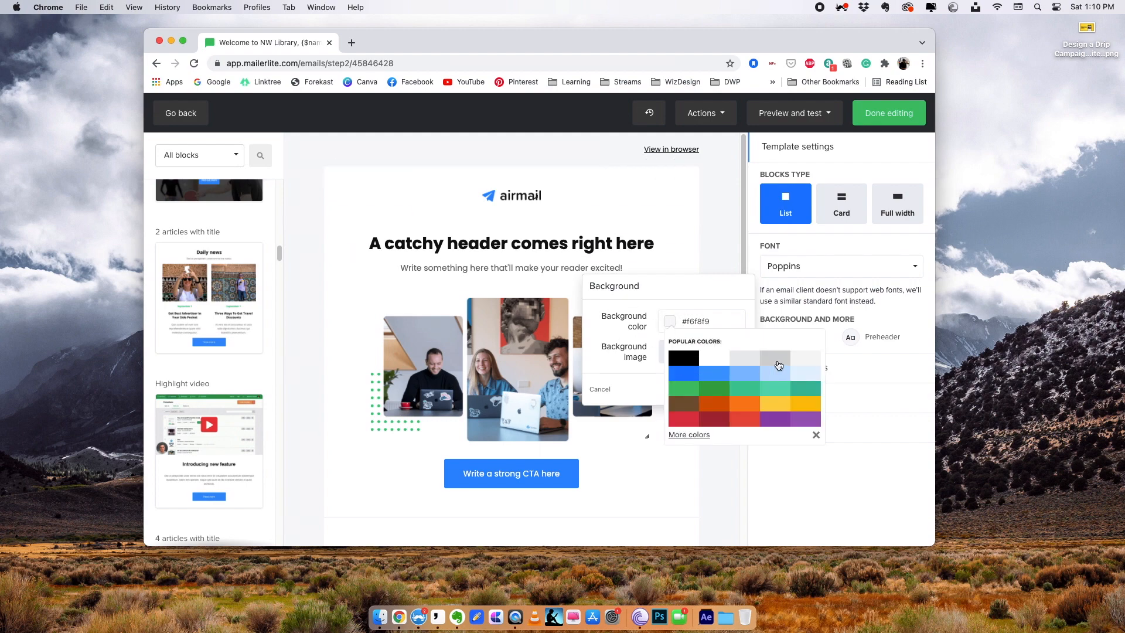
pyautogui.click(618, 380)
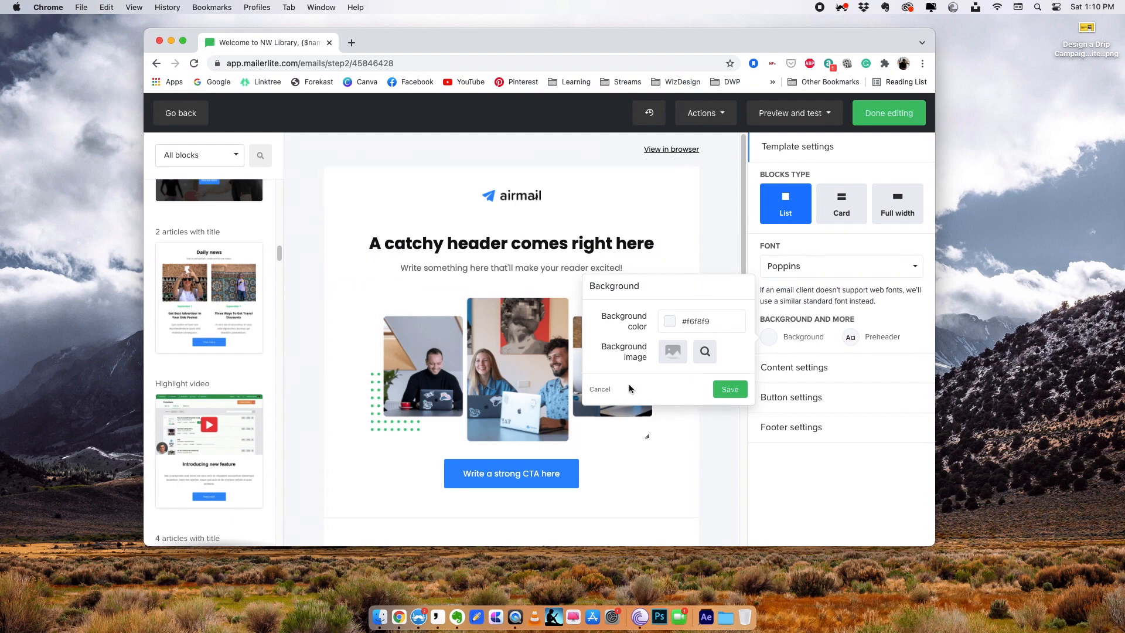
pyautogui.click(611, 388)
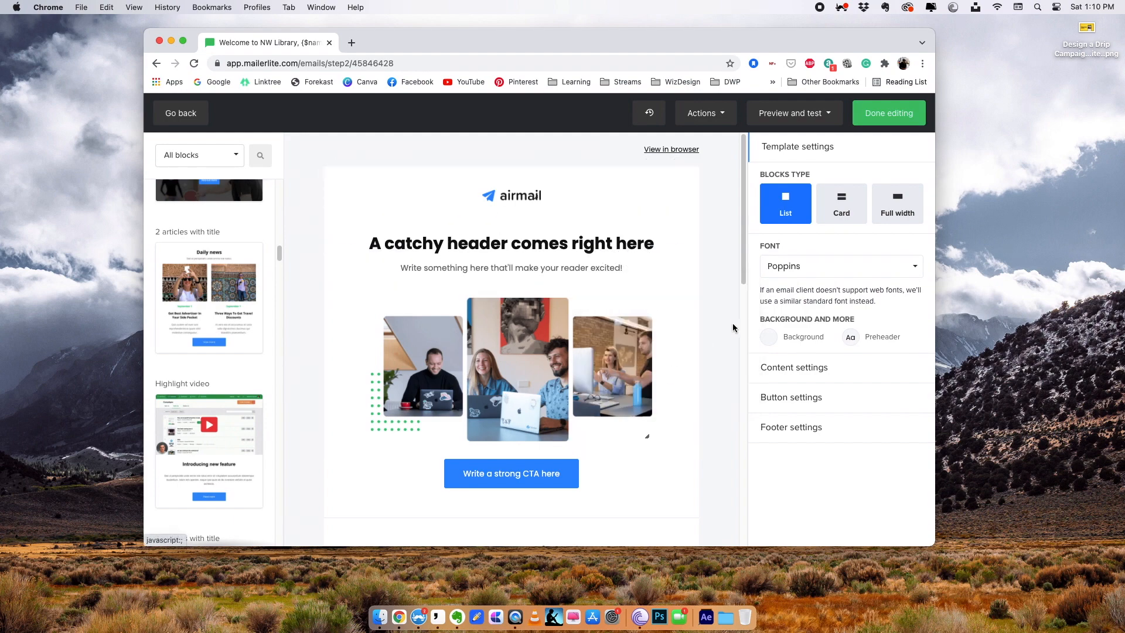
# Examine the content settings, including the Heading 1 style, and the button and footer settings.
pyautogui.click(794, 370)
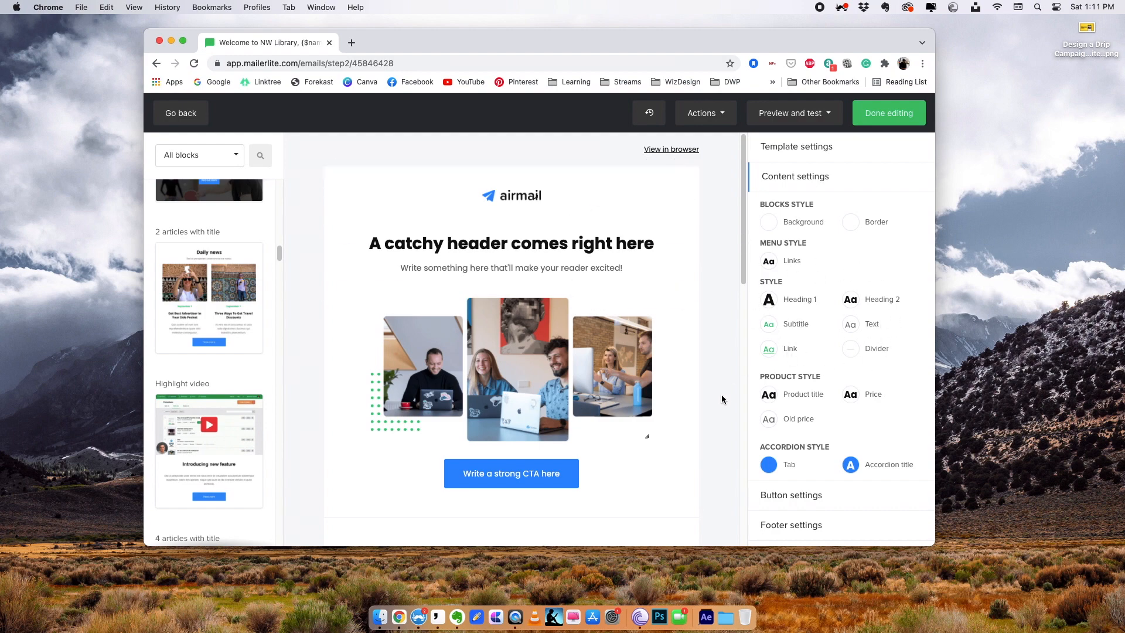
pyautogui.click(768, 301)
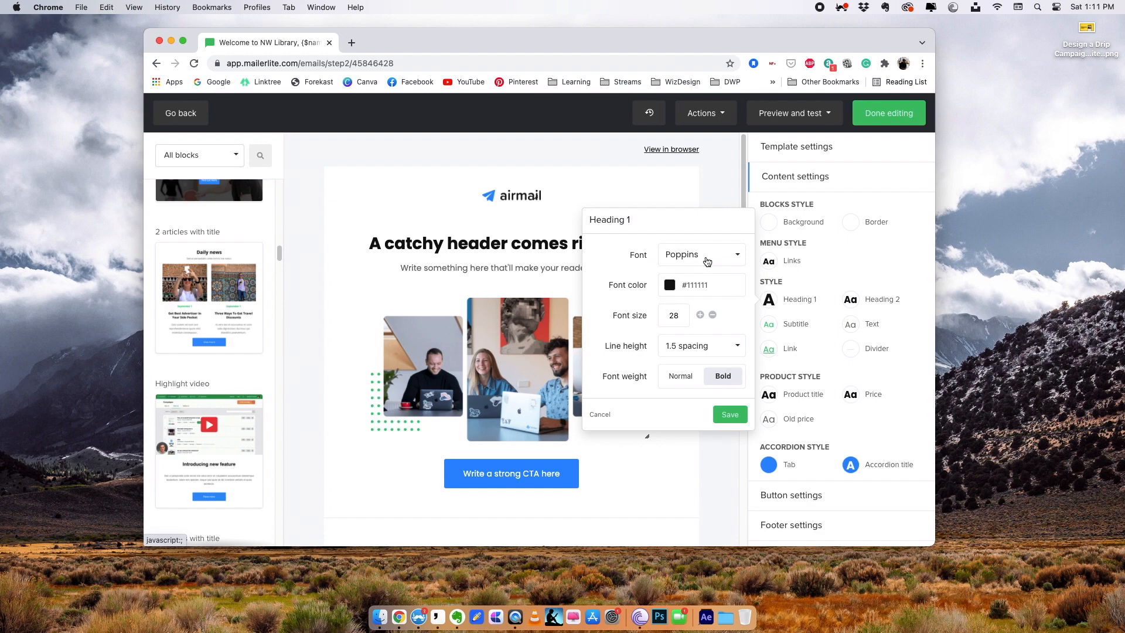
pyautogui.click(600, 414)
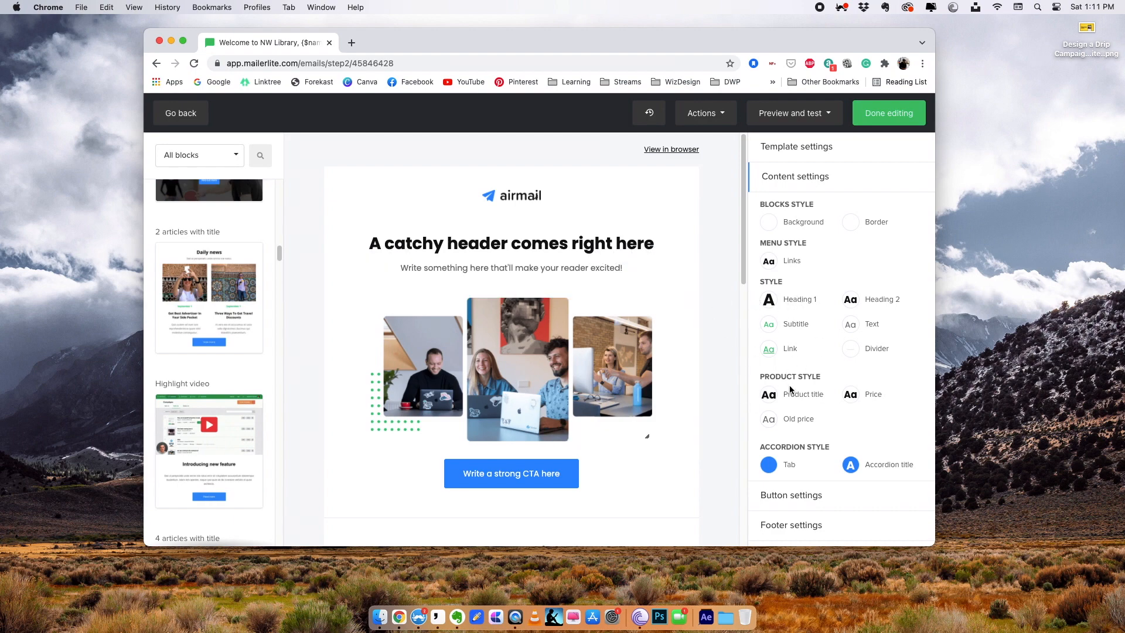
pyautogui.scroll(-1, 791, 410)
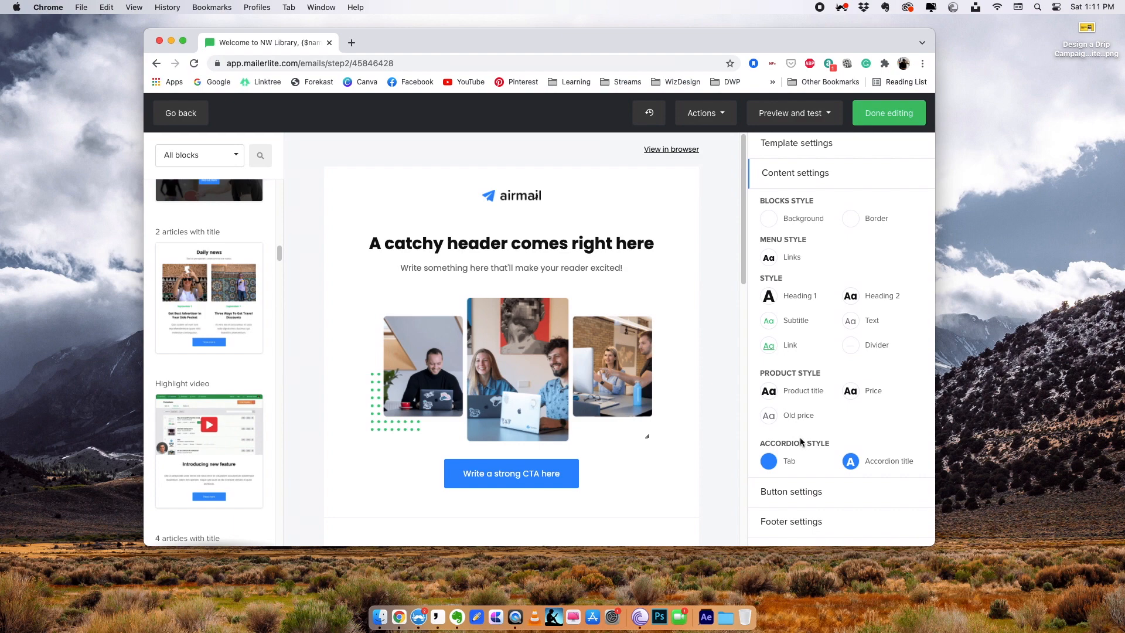
pyautogui.click(794, 492)
pyautogui.click(803, 328)
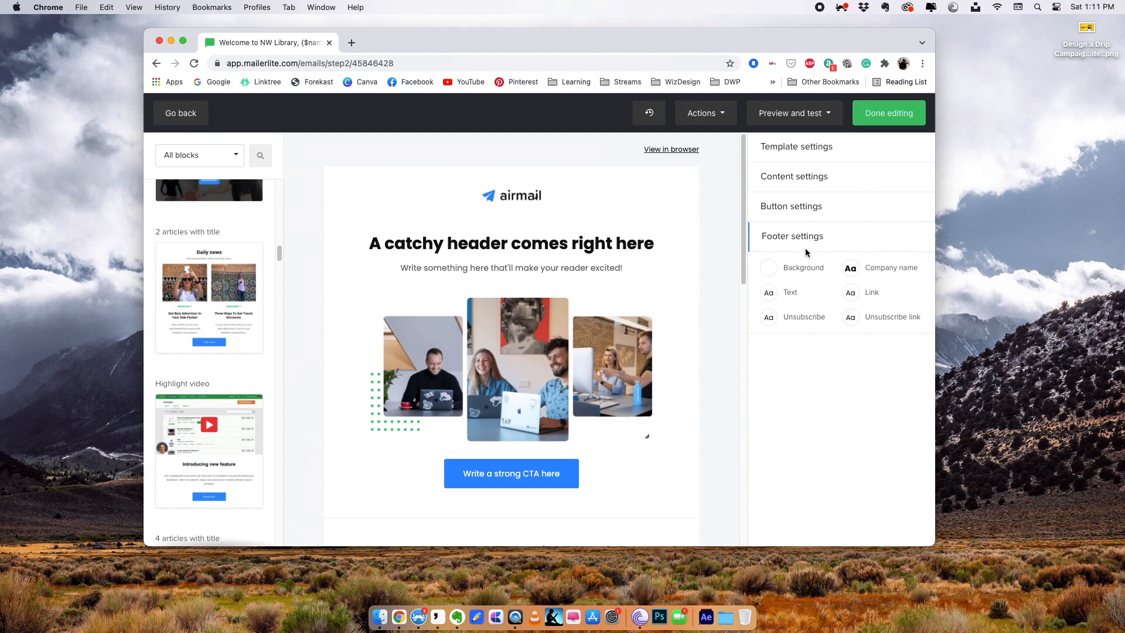
pyautogui.click(797, 146)
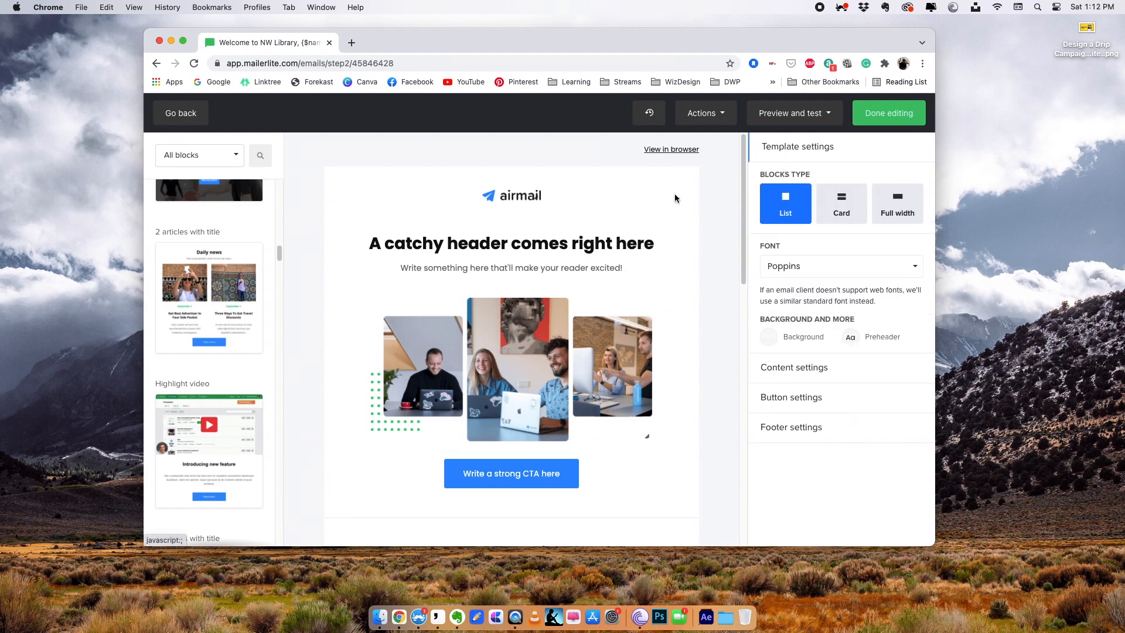
# Replace the airmail placeholder logo with the larger Butter Side Up image, image.png, from the file manager.
pyautogui.scroll(8, 276, 304)
pyautogui.scroll(10, 277, 303)
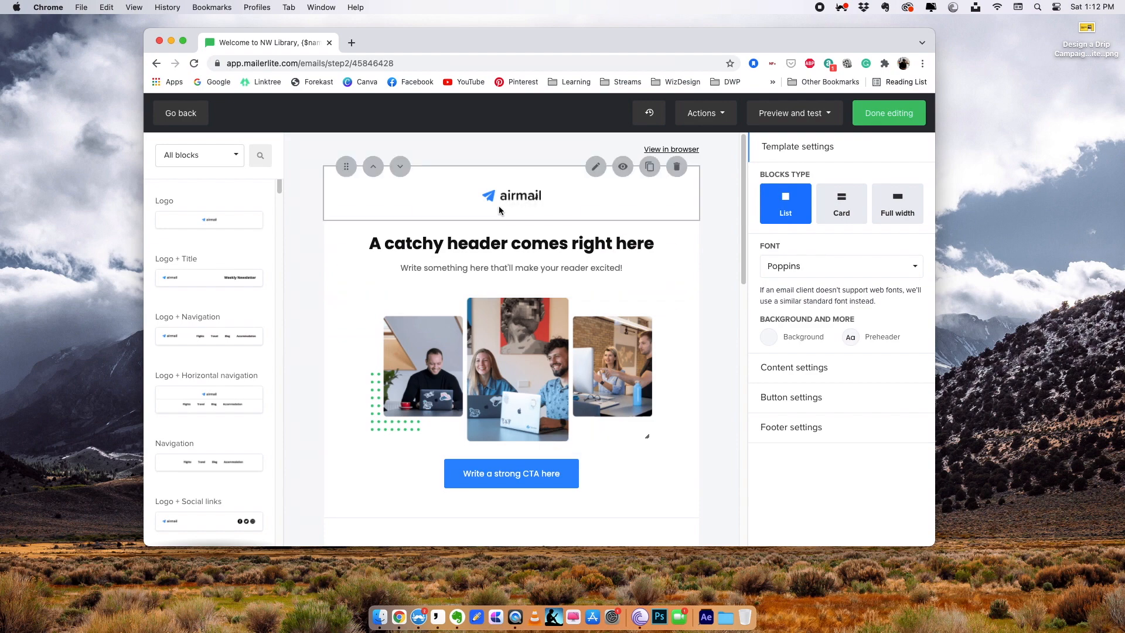
pyautogui.scroll(-4, 500, 210)
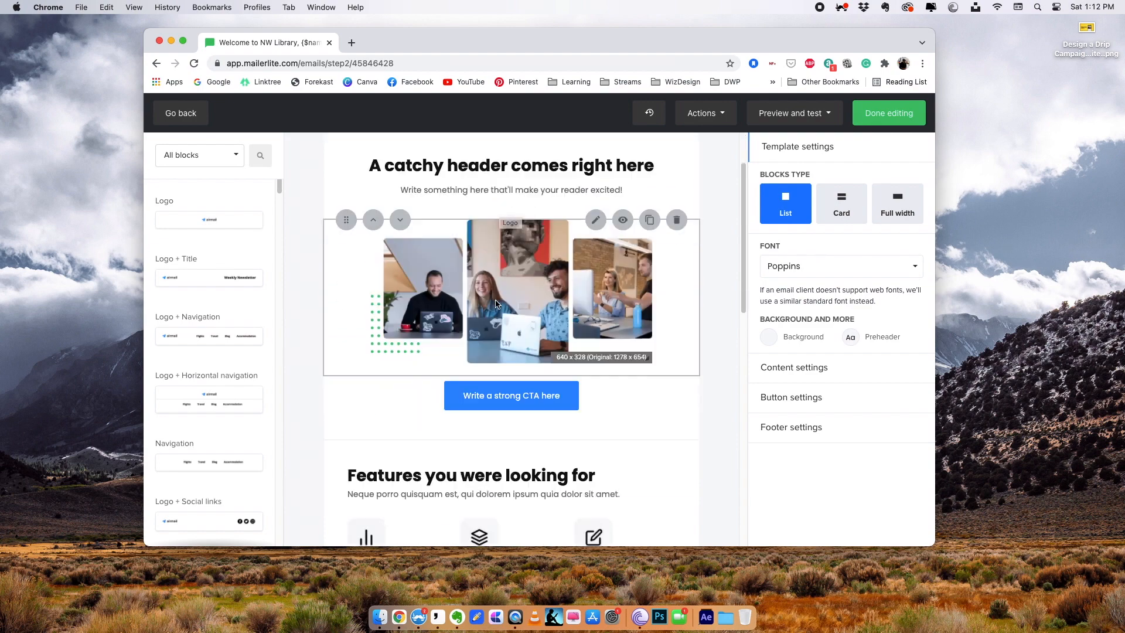
pyautogui.scroll(4, 499, 209)
pyautogui.click(485, 202)
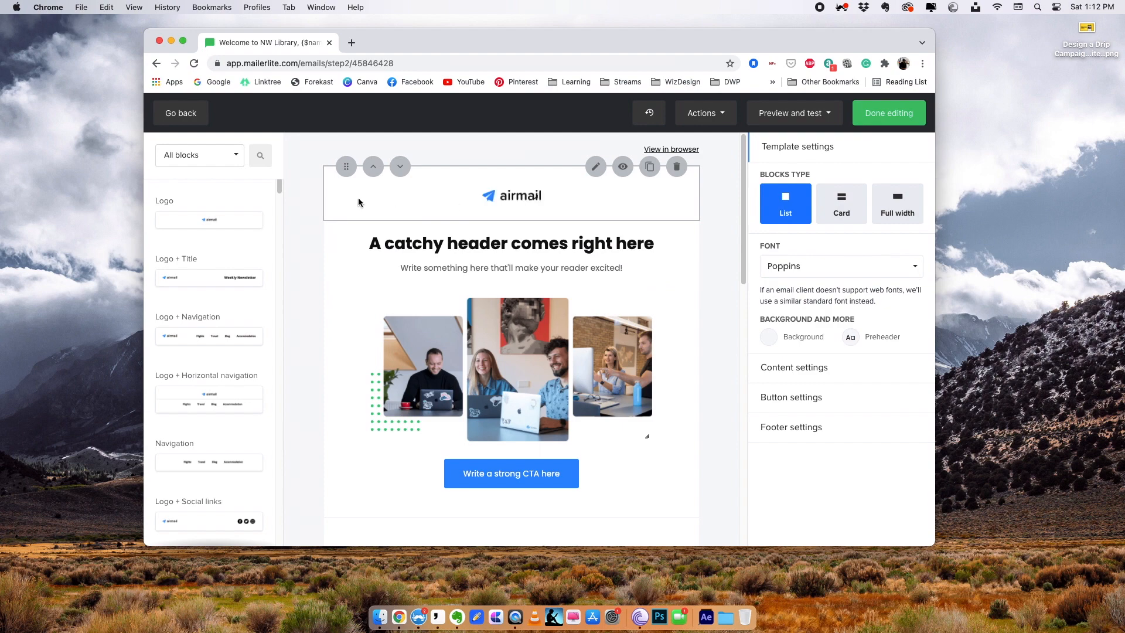
pyautogui.click(443, 201)
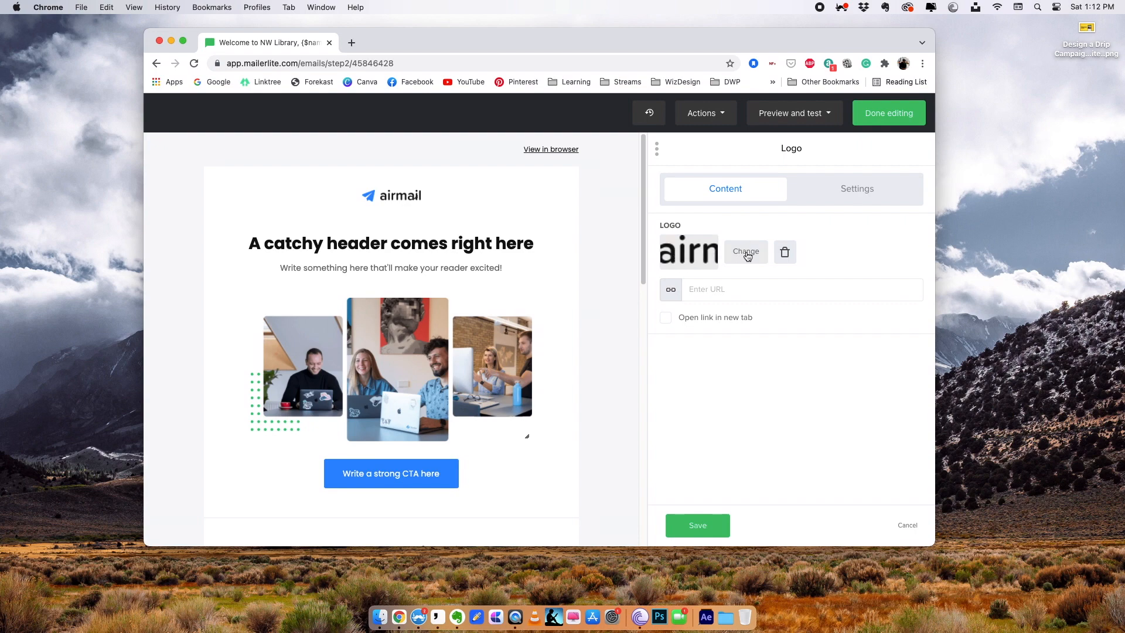
pyautogui.click(746, 252)
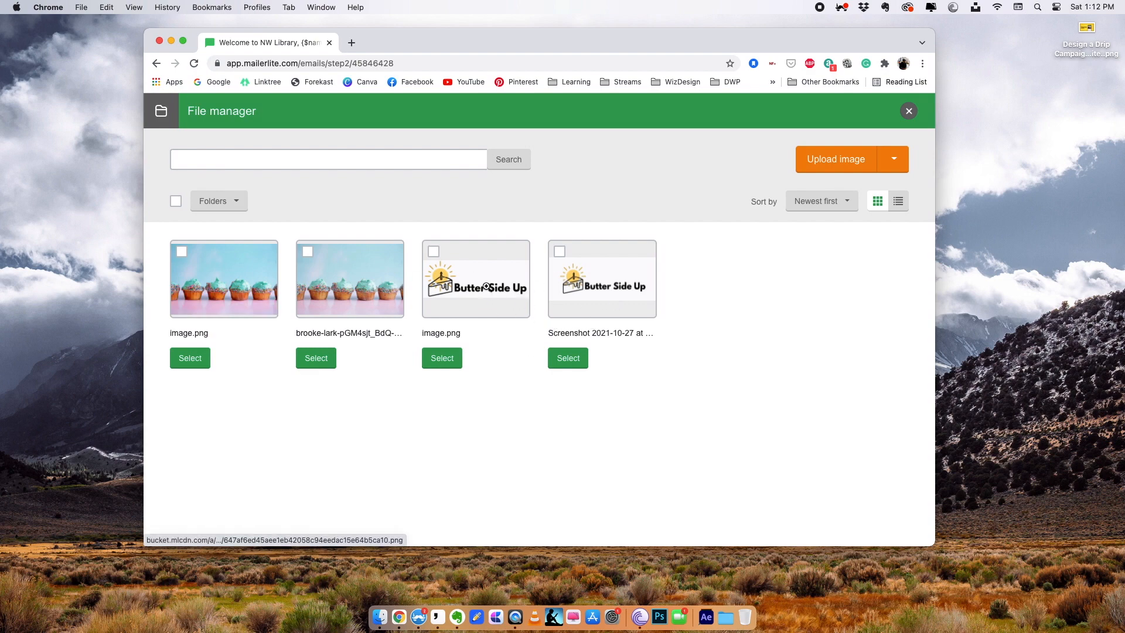
pyautogui.click(433, 257)
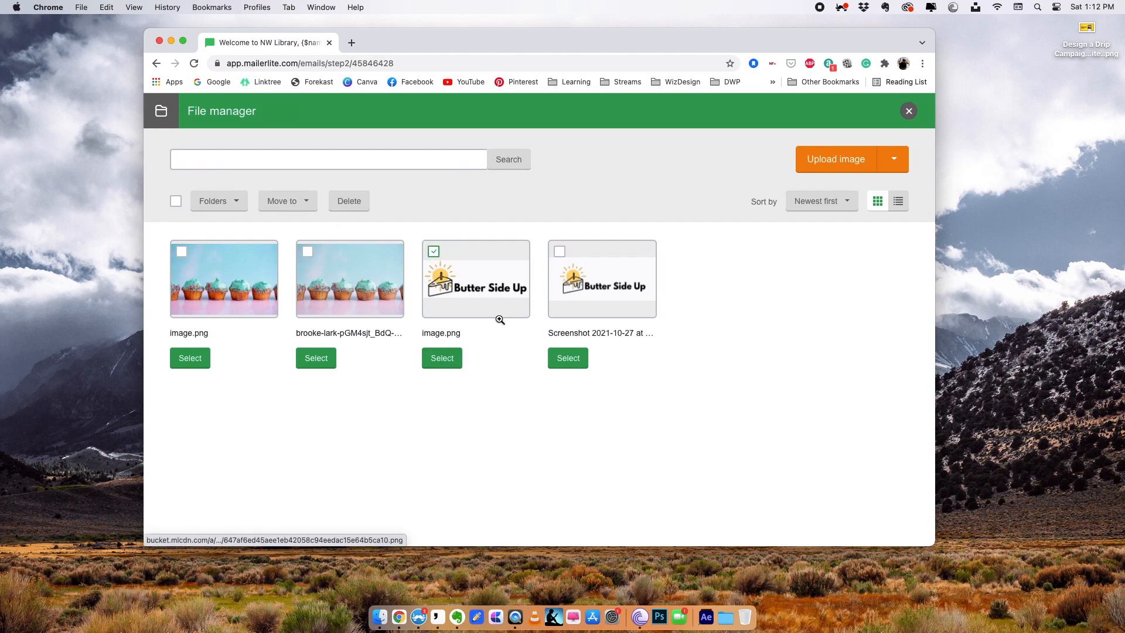
pyautogui.click(443, 358)
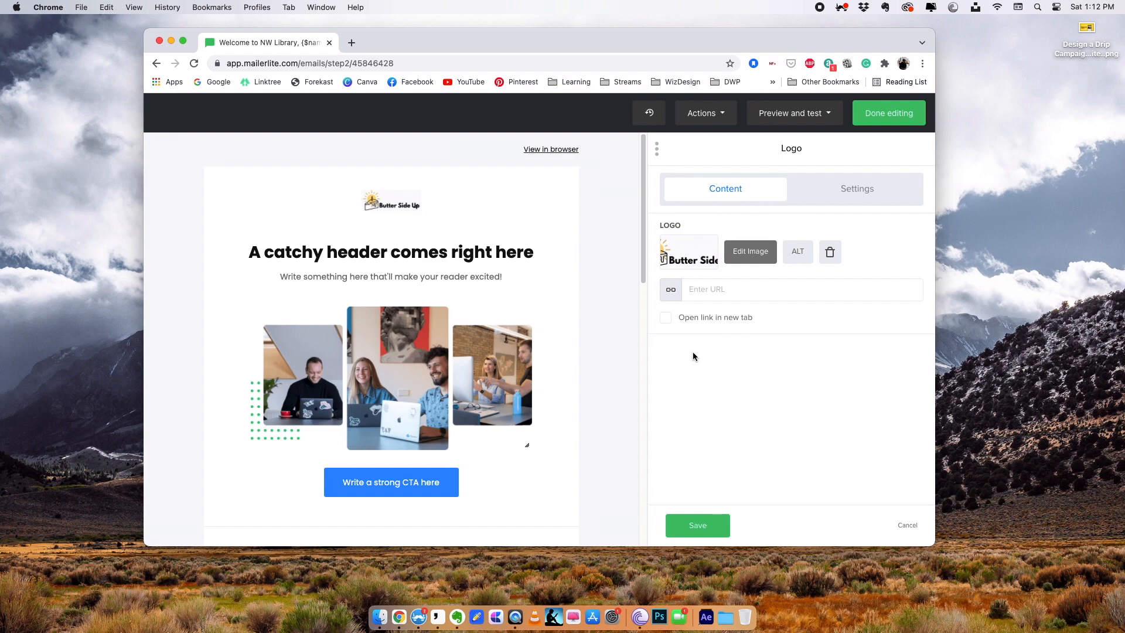
# Set the logo block's top padding to 30 and reduce its bottom padding.
pyautogui.click(834, 189)
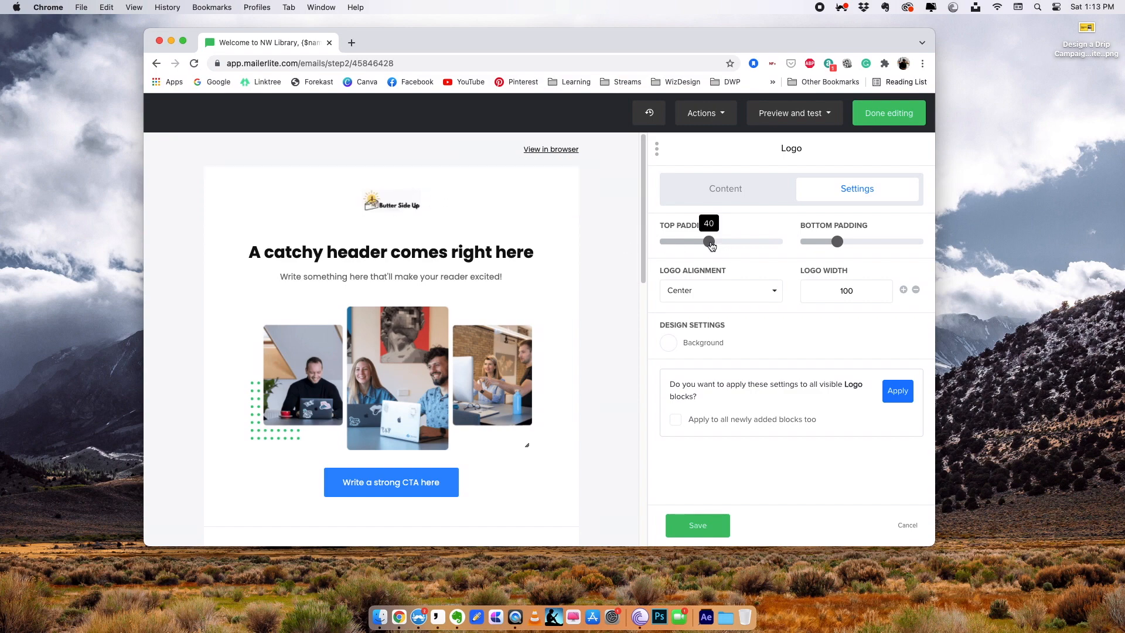
pyautogui.moveTo(710, 245)
pyautogui.mouseDown()
pyautogui.moveTo(660, 246)
pyautogui.moveTo(695, 249)
pyautogui.mouseUp()
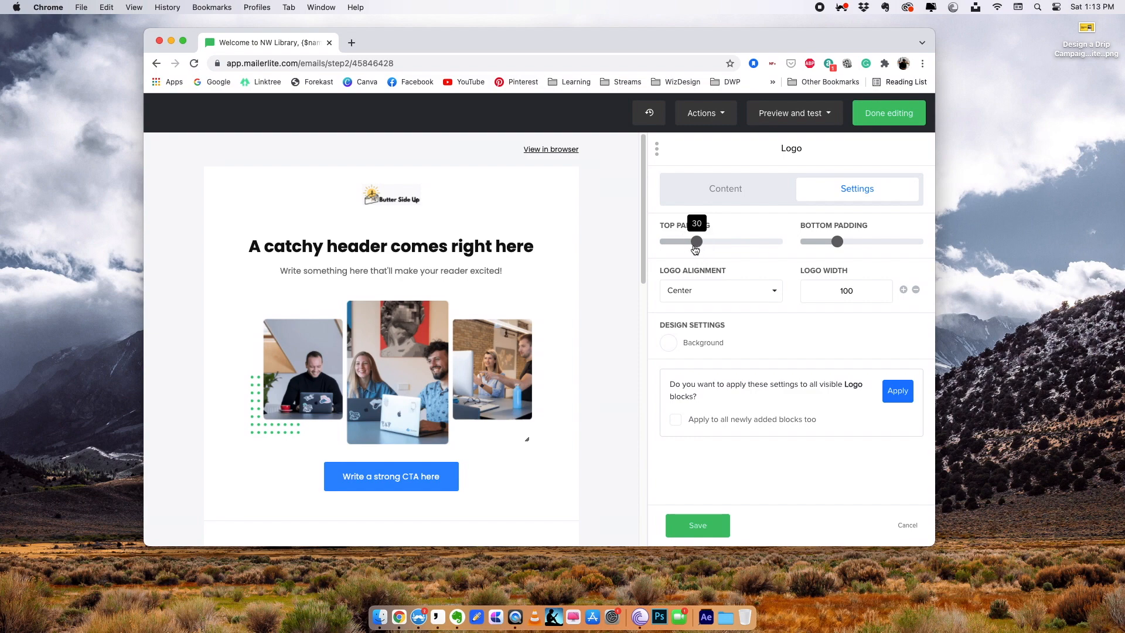
pyautogui.moveTo(838, 243); pyautogui.dragTo(813, 243)
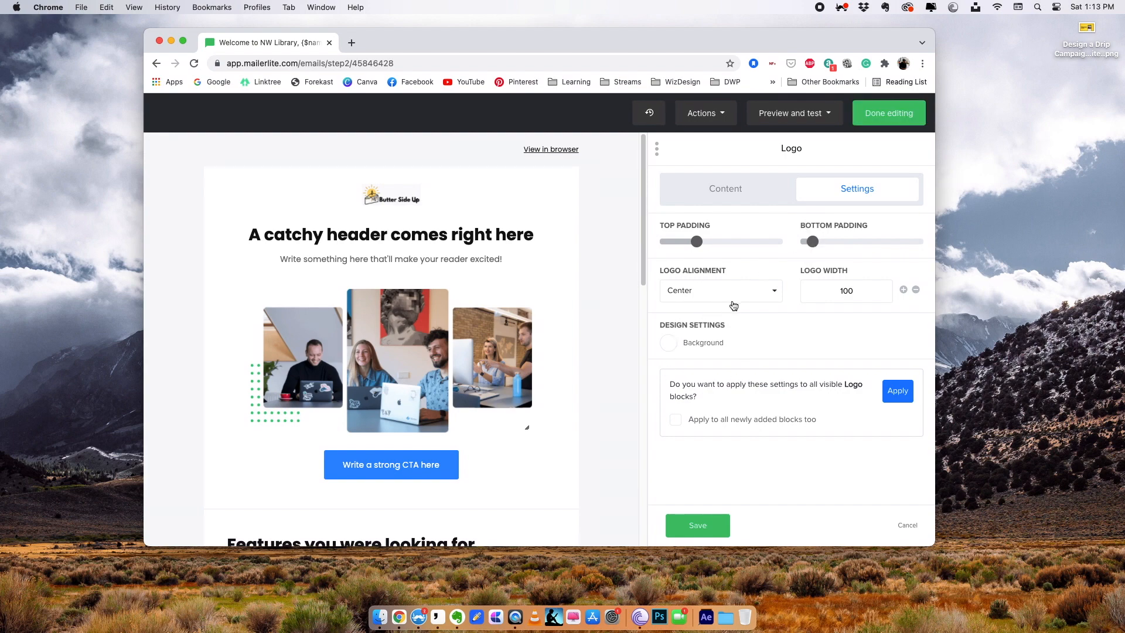
# Try Left and Right alignment for the logo, return it to Center and save the logo block.
pyautogui.click(705, 300)
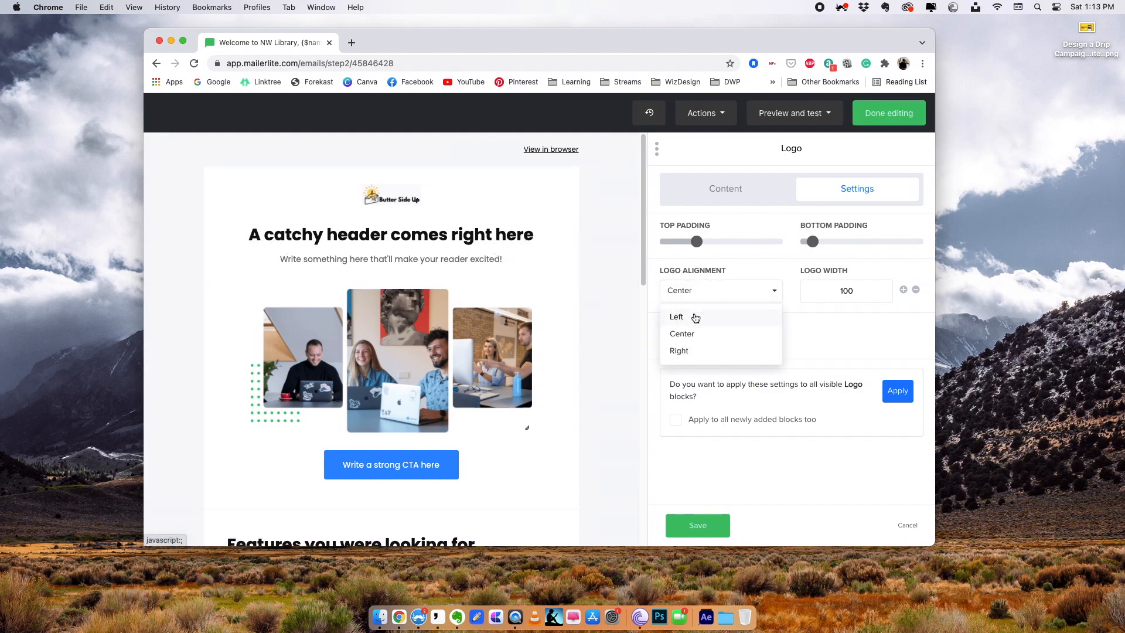
pyautogui.click(695, 317)
pyautogui.click(701, 298)
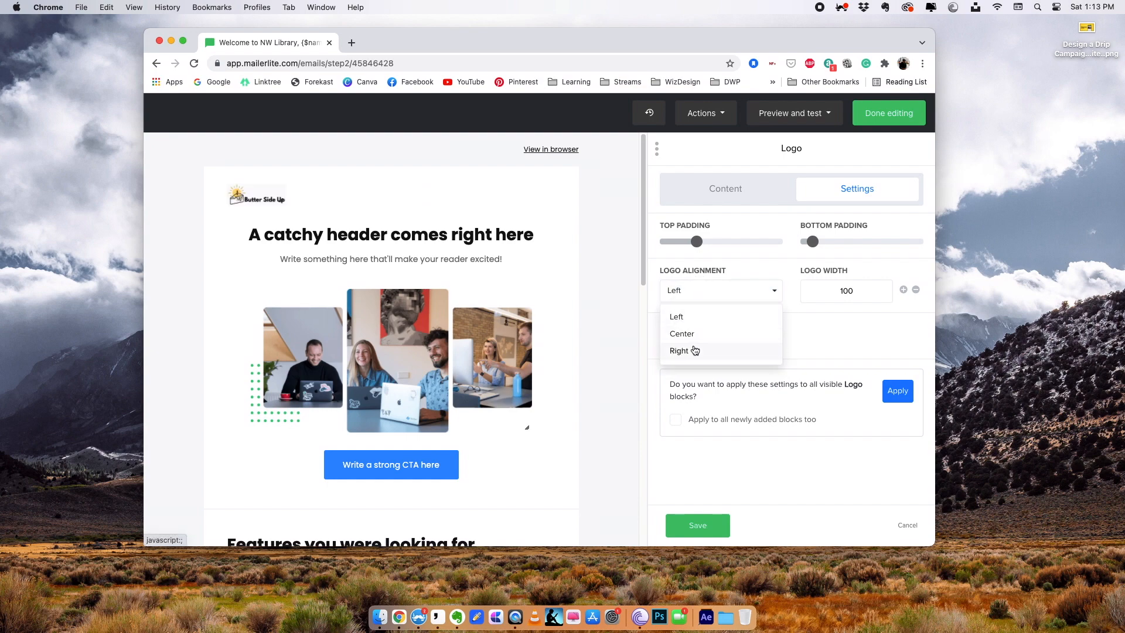
pyautogui.click(679, 350)
pyautogui.click(686, 293)
pyautogui.click(682, 333)
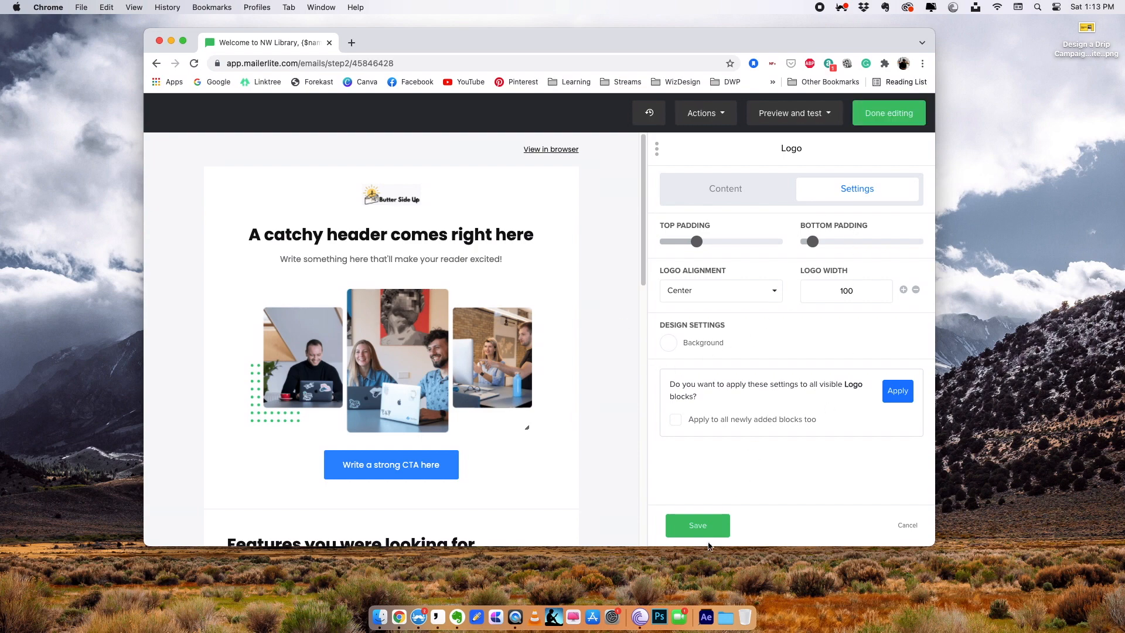
pyautogui.click(697, 525)
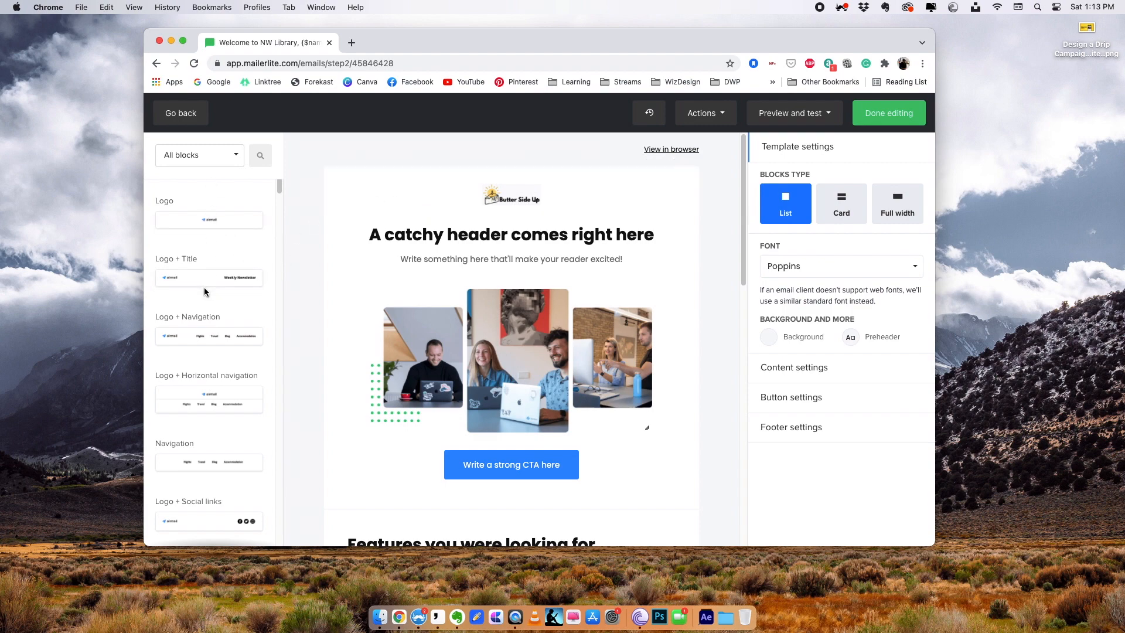
# Show only the Header blocks and add a Logo + Social links block above the Butter Side Up logo.
pyautogui.click(236, 157)
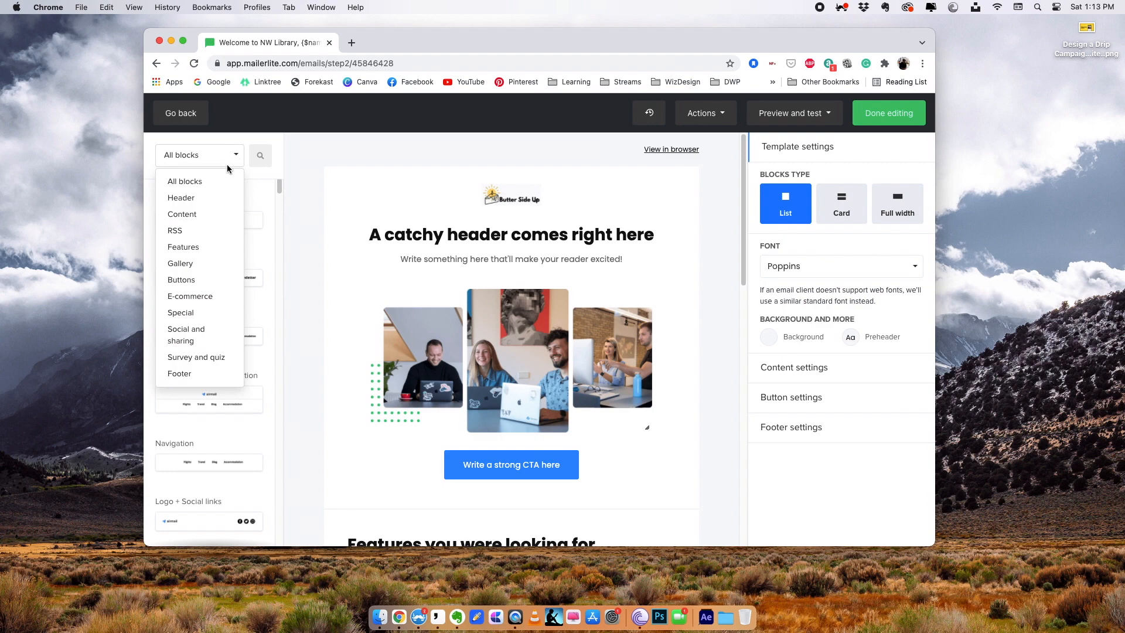
pyautogui.click(200, 202)
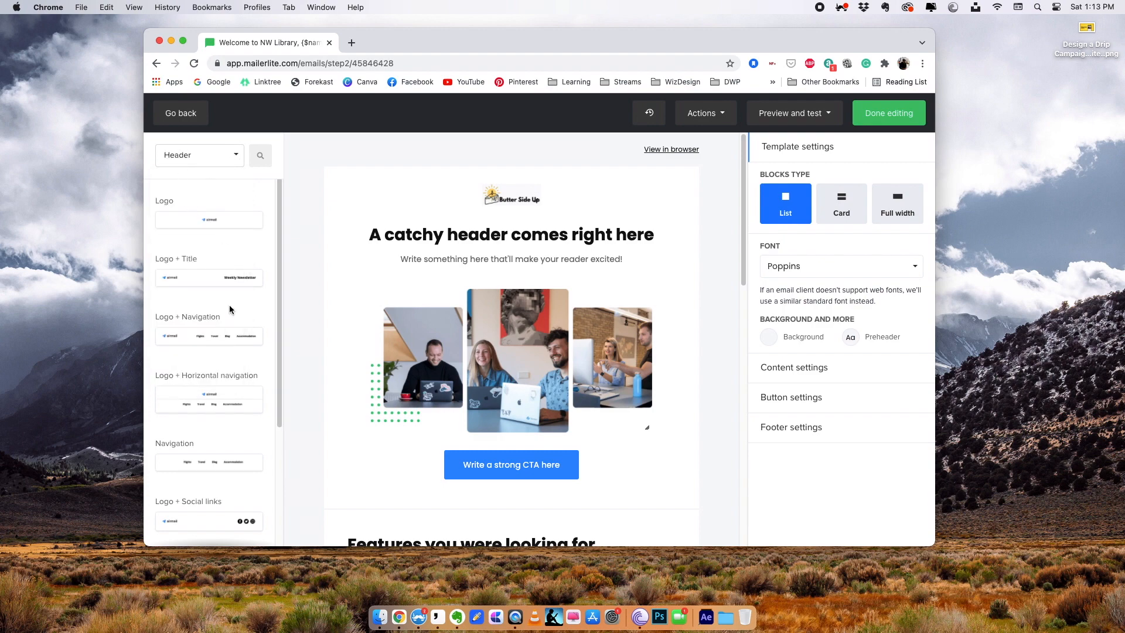
pyautogui.scroll(-3, 232, 241)
pyautogui.scroll(3, 226, 397)
pyautogui.scroll(-2, 213, 262)
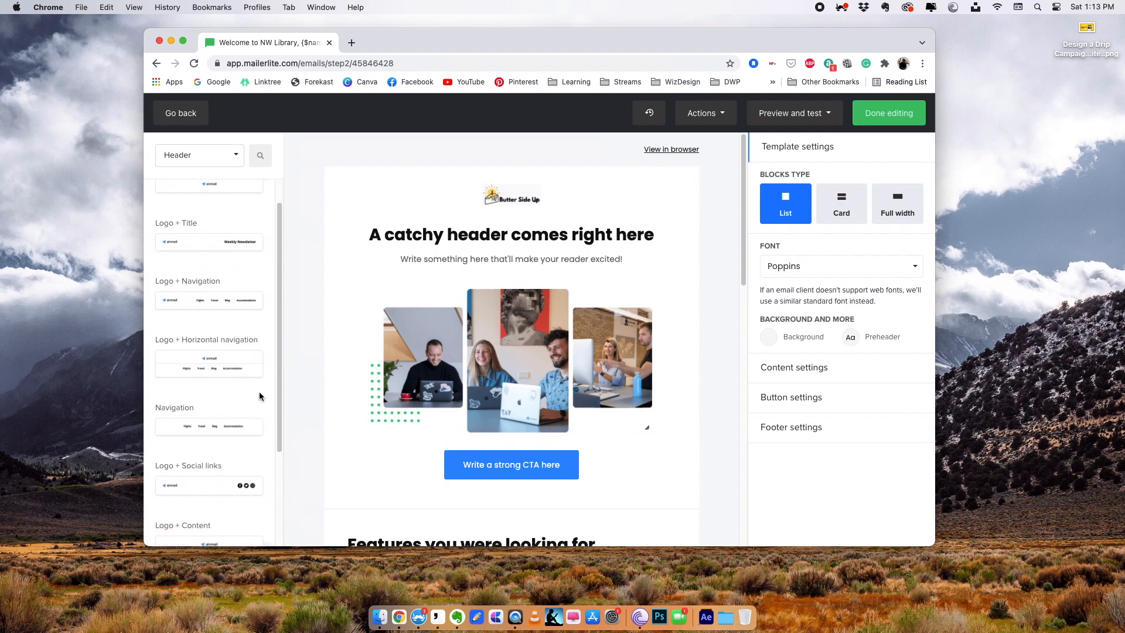
pyautogui.scroll(2, 225, 287)
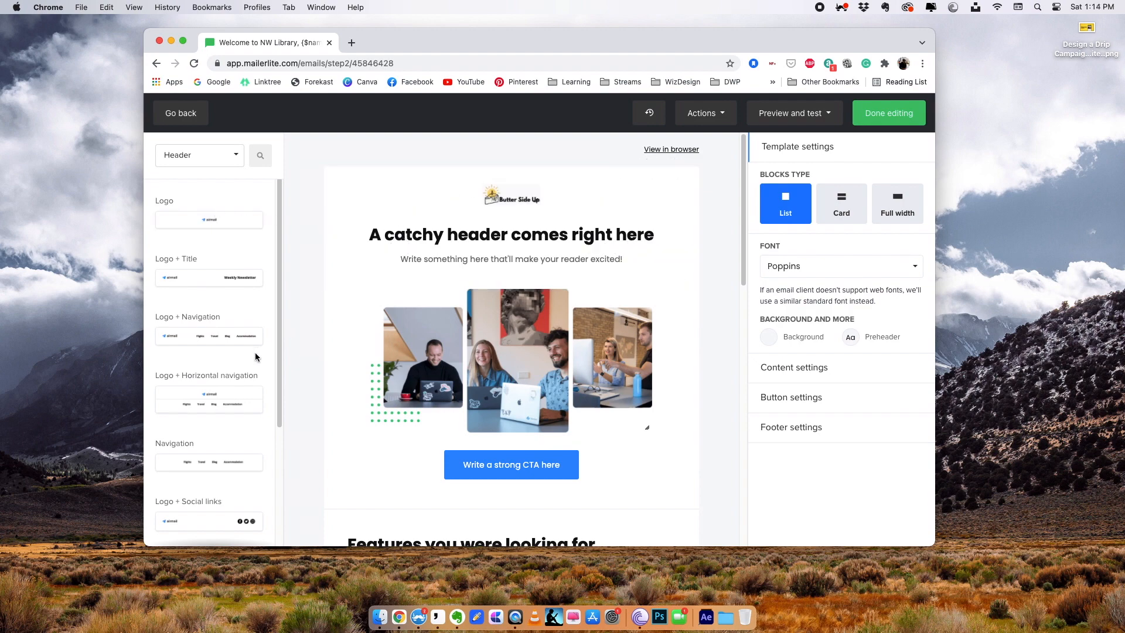
pyautogui.scroll(-3, 216, 439)
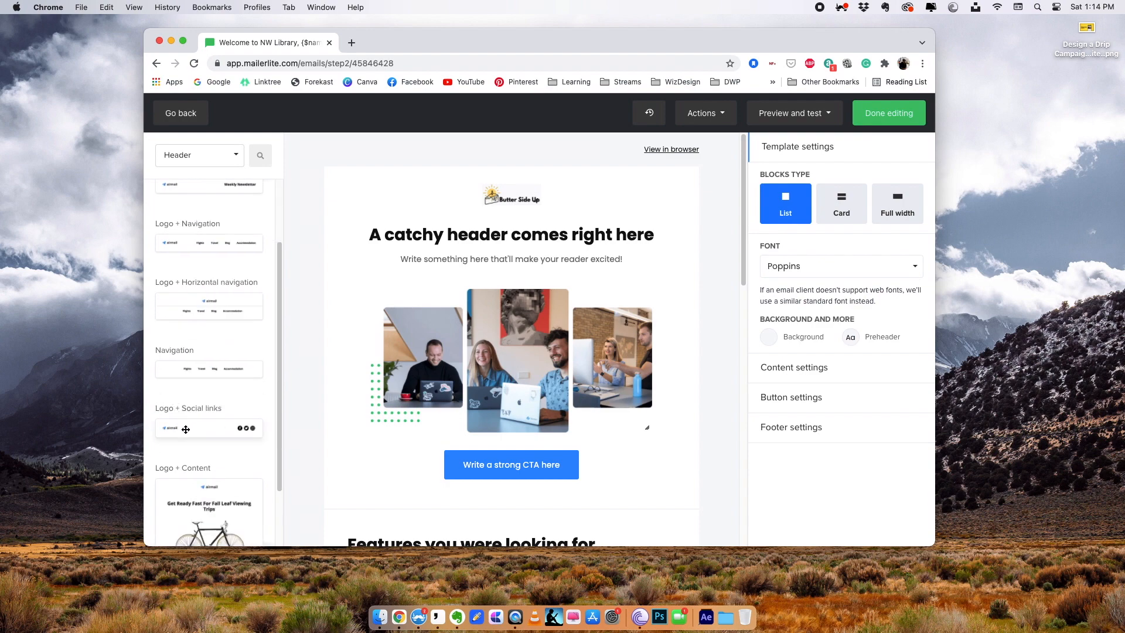
pyautogui.moveTo(186, 429); pyautogui.dragTo(459, 184)
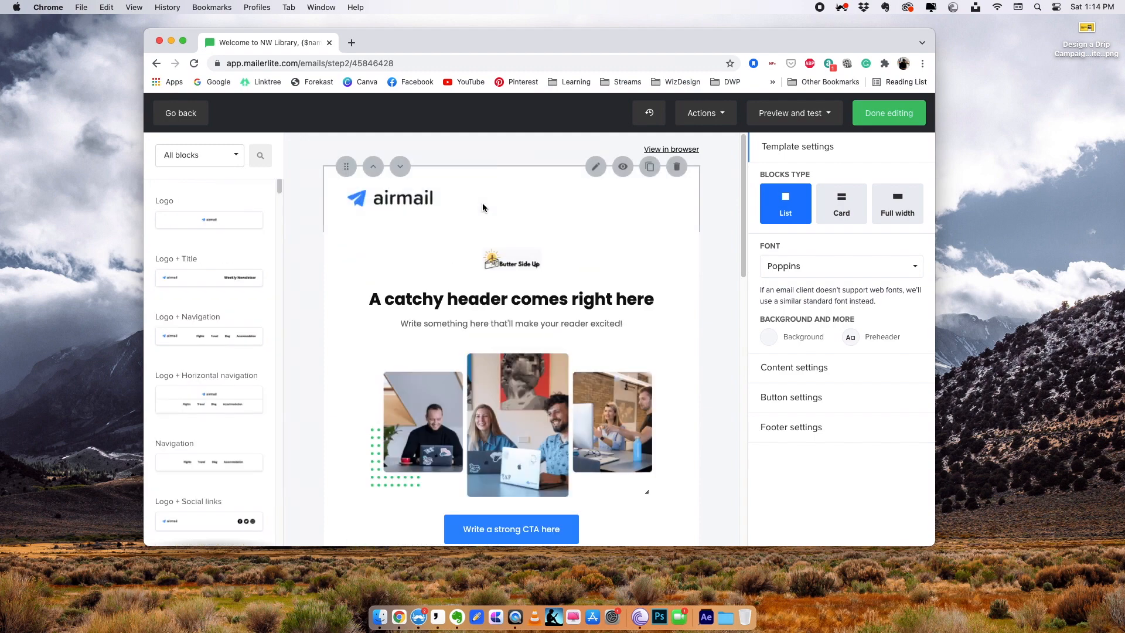
# Delete the separate Butter Side Up logo block and open the new Logo + Social links block for editing.
pyautogui.click(465, 256)
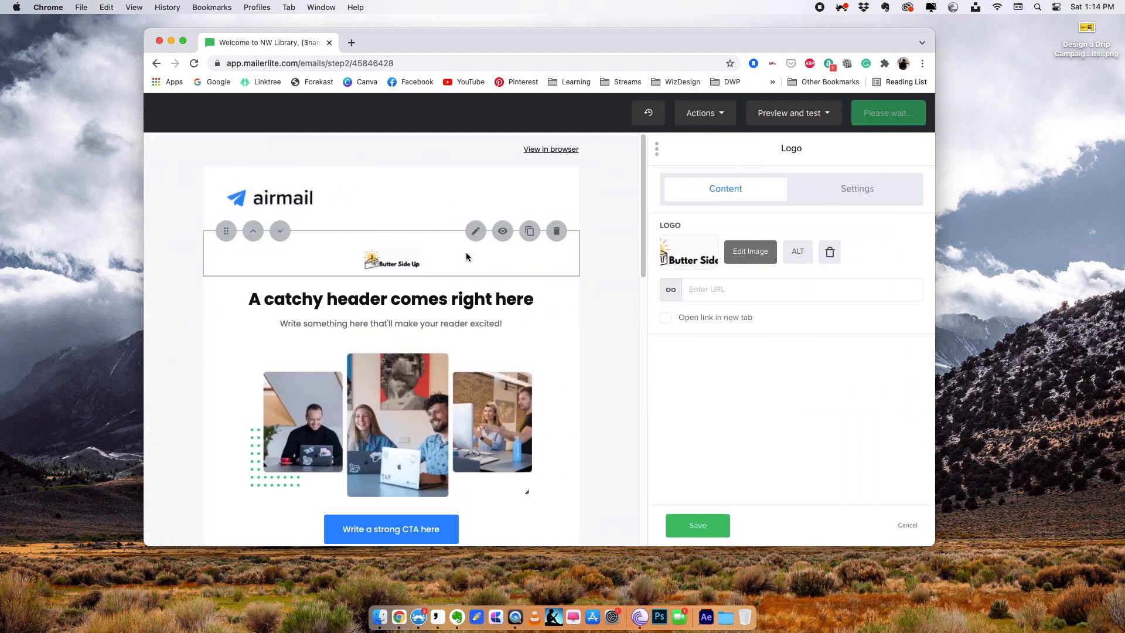
pyautogui.click(546, 232)
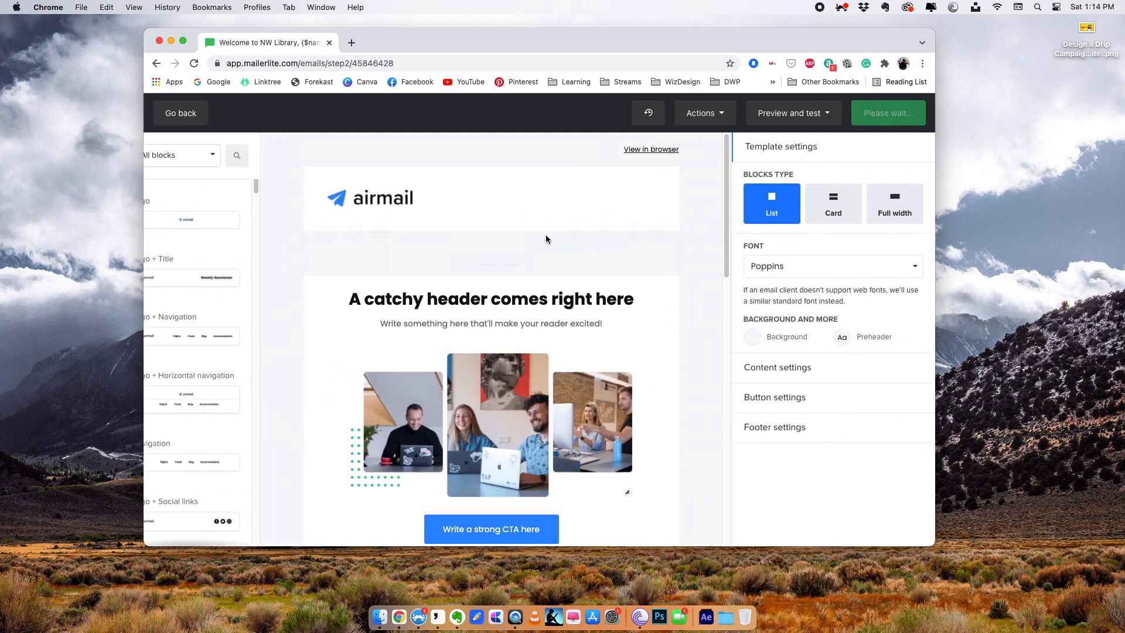
pyautogui.click(411, 210)
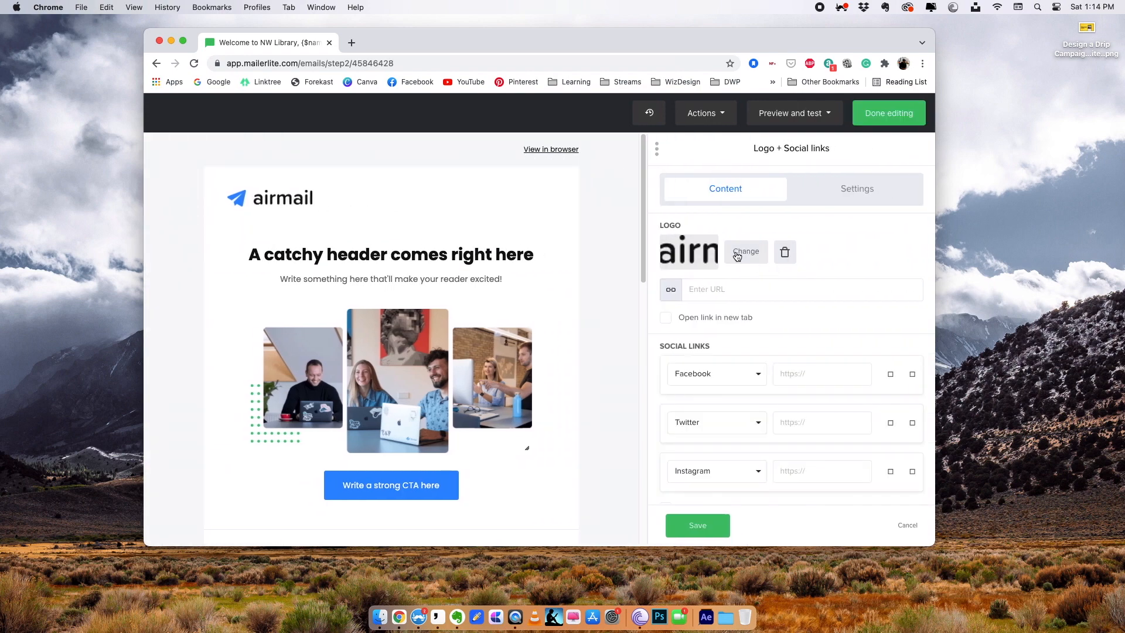
# Replace the airmail placeholder logo with the Butter Side Up image.png from the file manager.
pyautogui.click(737, 253)
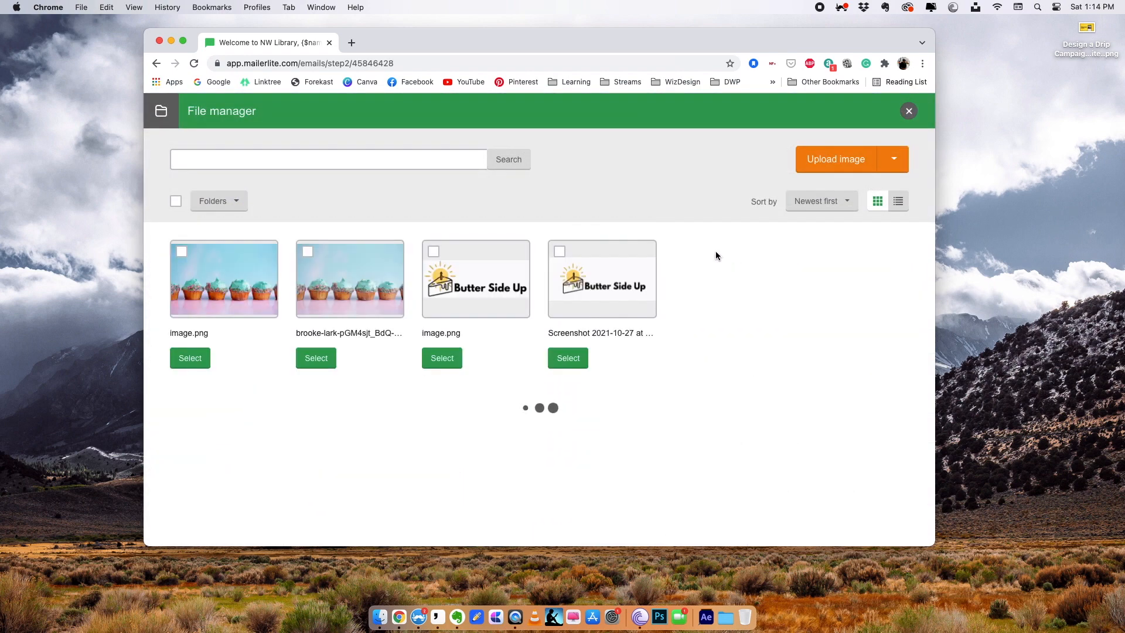
pyautogui.click(452, 280)
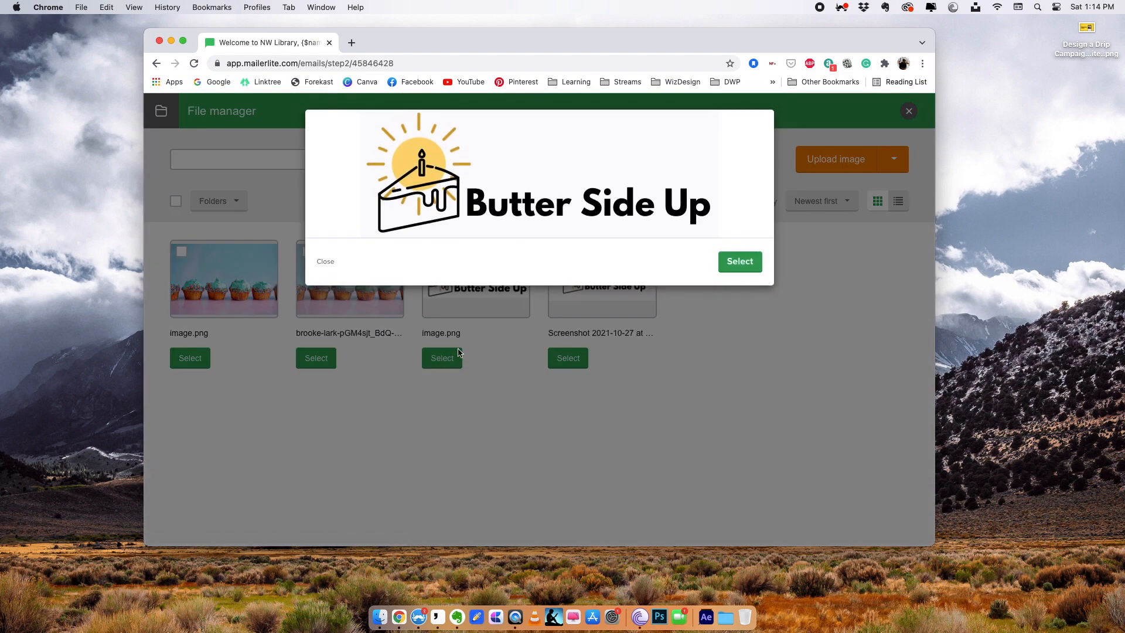
pyautogui.click(729, 262)
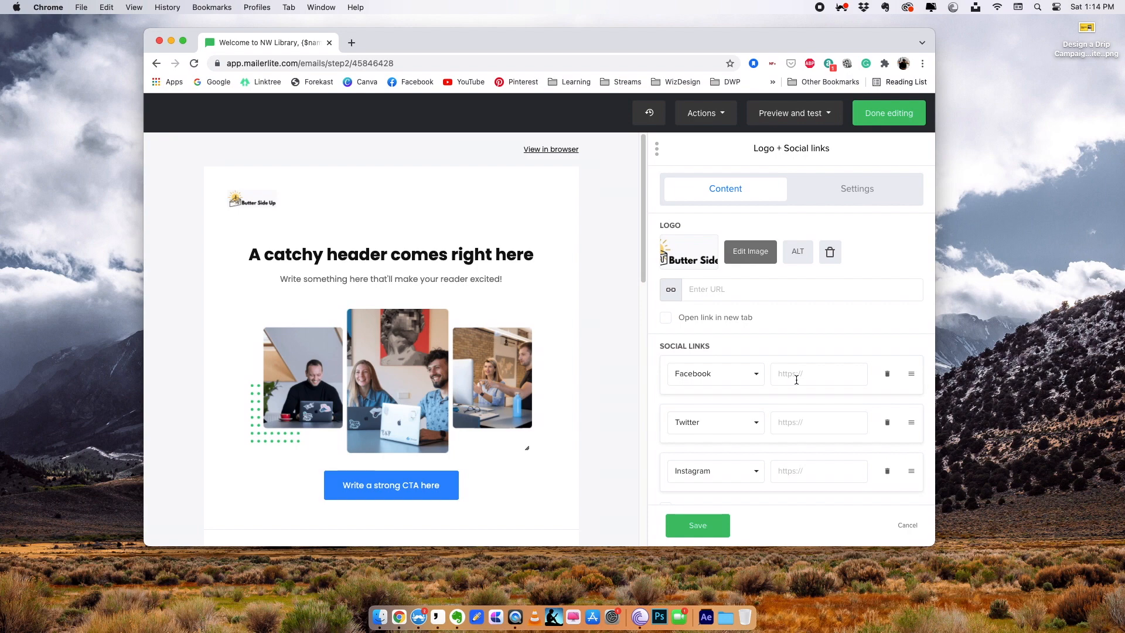
# Copy the personal Facebook profile's address from a new browser tab and paste it as the block's Facebook link.
pyautogui.click(352, 42)
pyautogui.write('face')
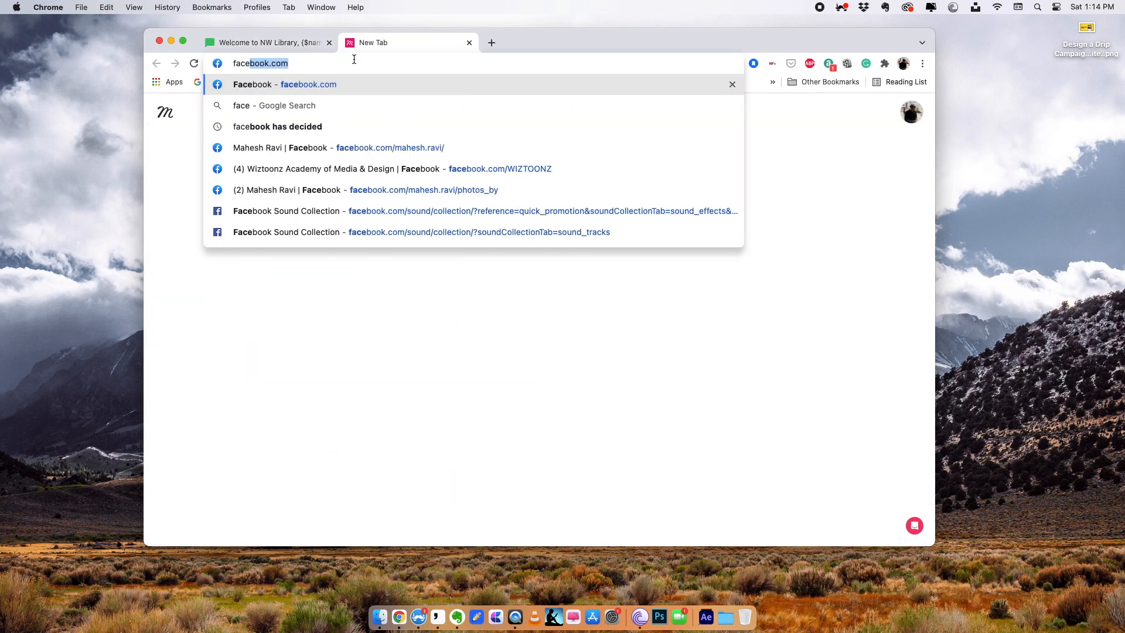
pyautogui.click(344, 146)
pyautogui.click(320, 63)
pyautogui.press('cmd+c')
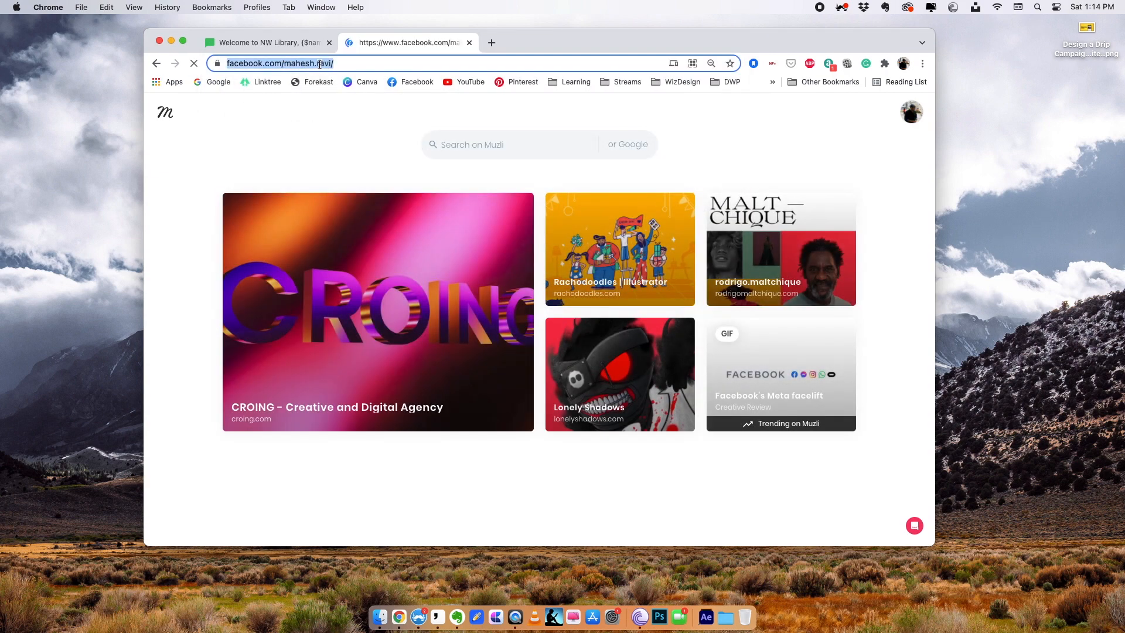
pyautogui.click(303, 43)
pyautogui.click(817, 378)
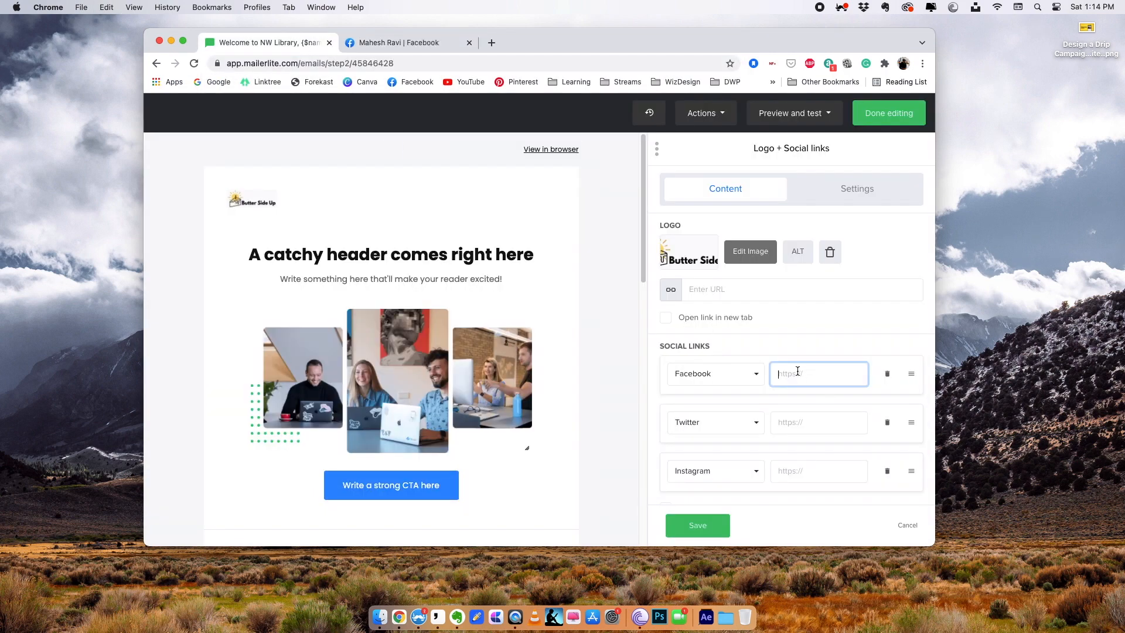
pyautogui.press('cmd+v')
# Find the personal Twitter profile in the other browser tab and enter its address as the block's Twitter link.
pyautogui.click(793, 422)
pyautogui.click(408, 41)
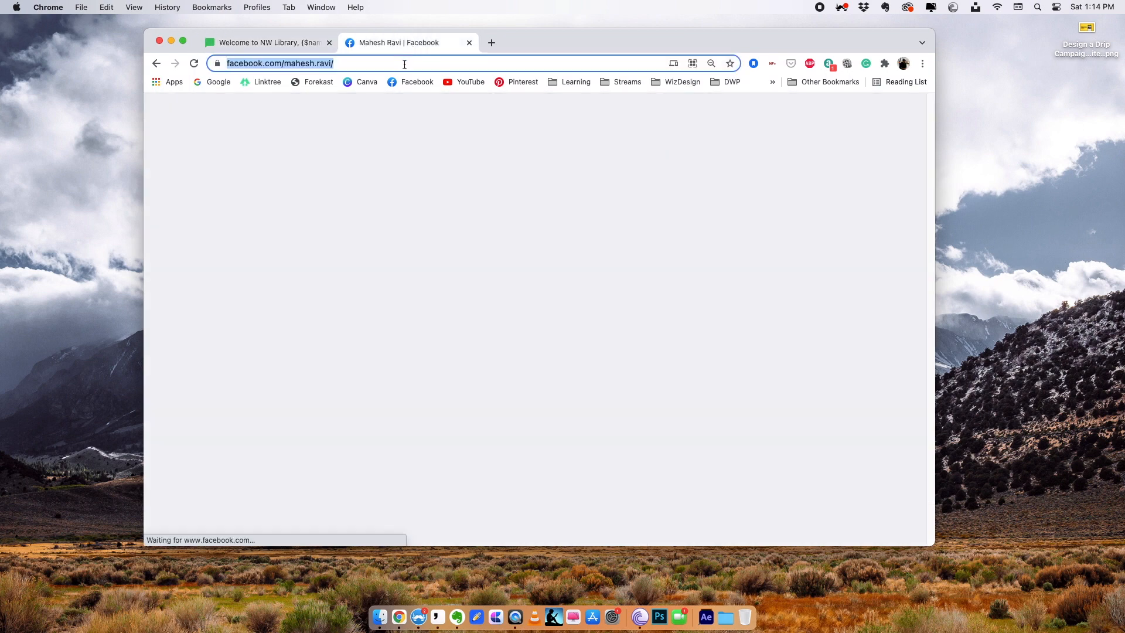
pyautogui.write('twitter')
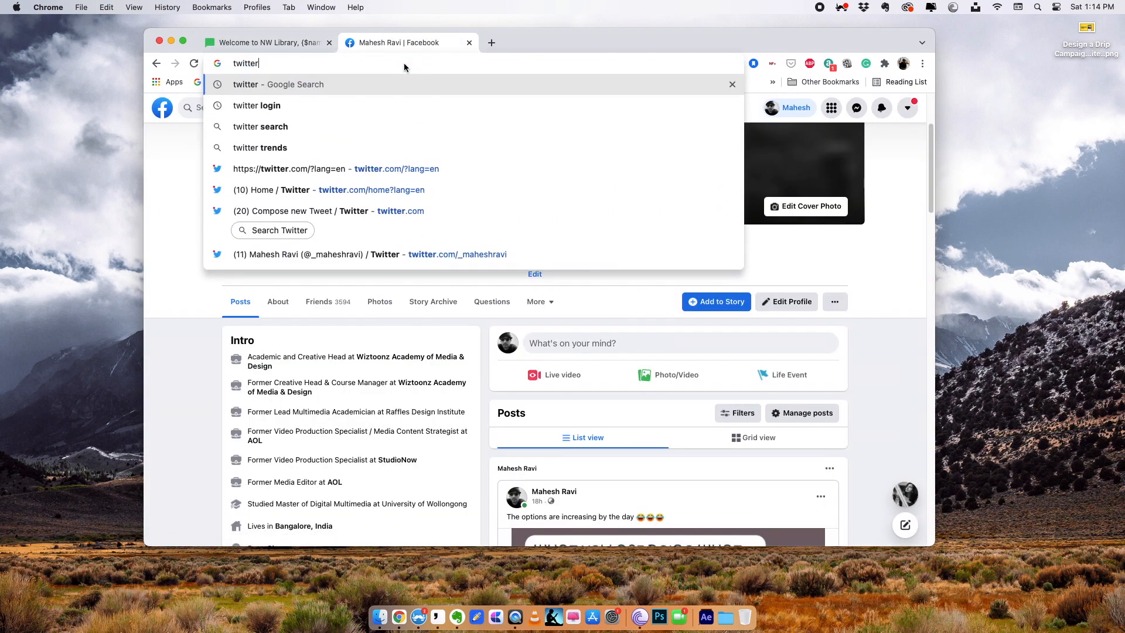
pyautogui.click(348, 254)
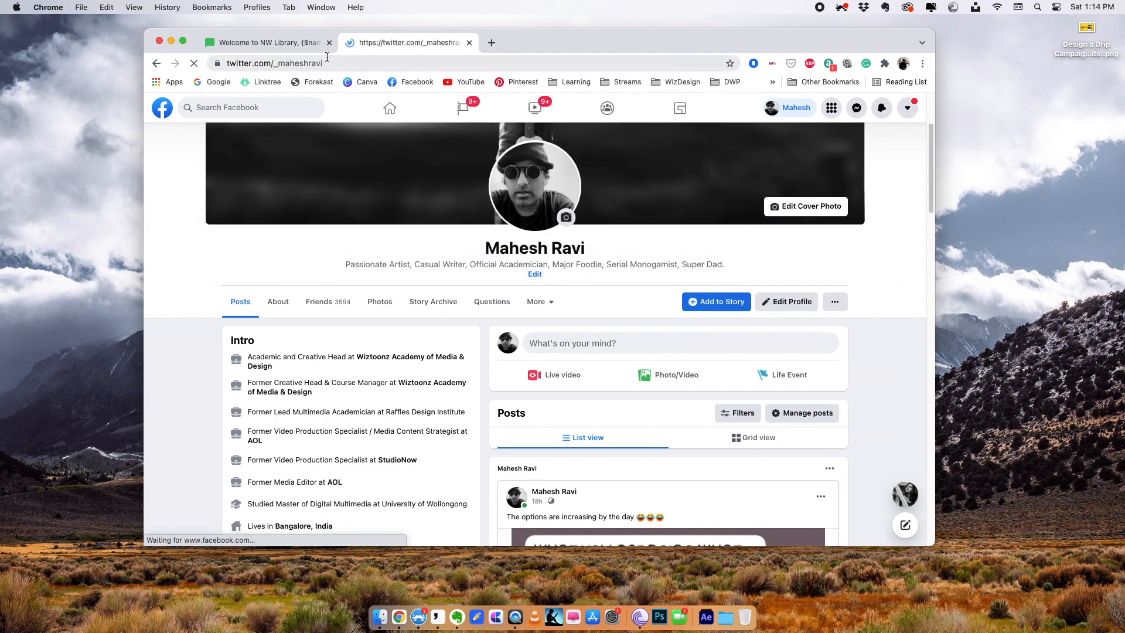
pyautogui.click(289, 47)
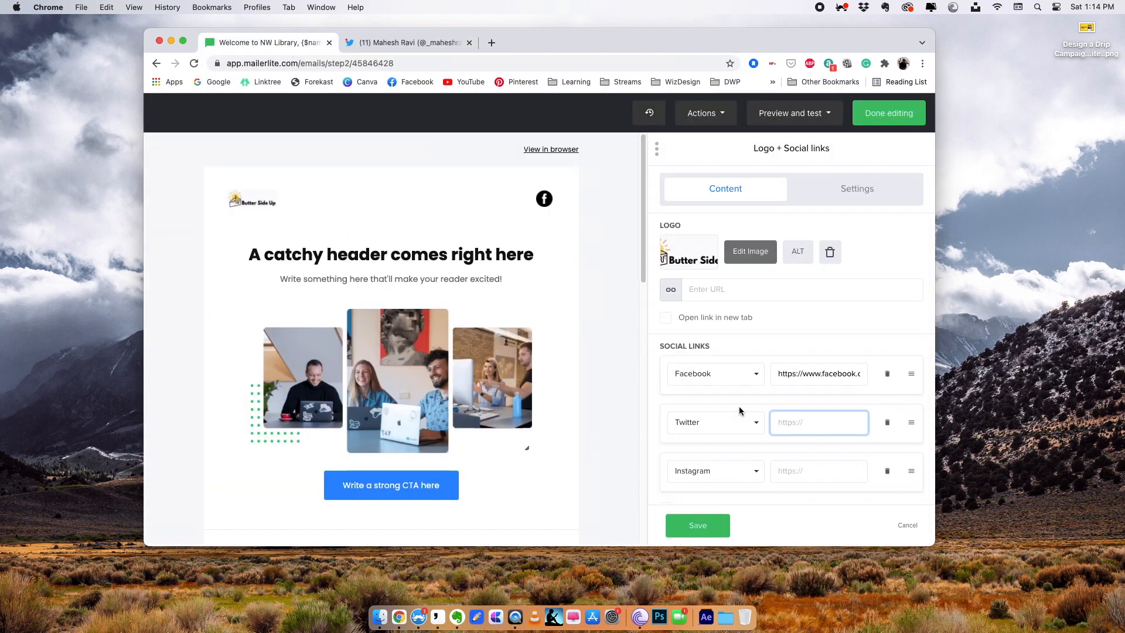
pyautogui.write('https://twitter.com/_maheshravi')
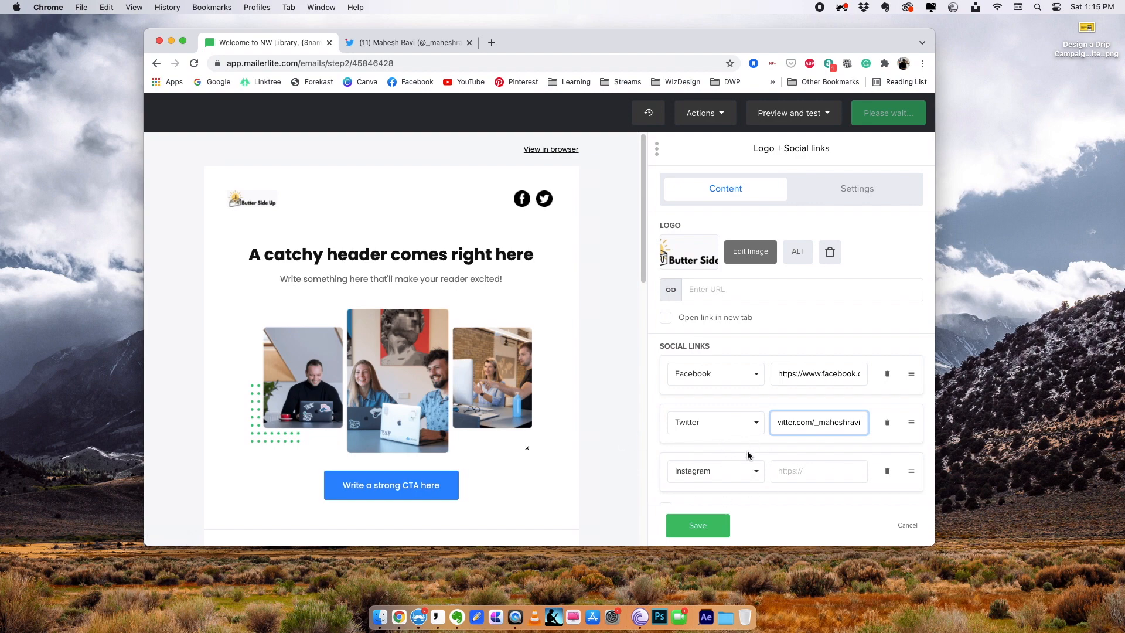
# Add another social link row, view the available networks and save the Logo + Social links block.
pyautogui.scroll(-2, 855, 445)
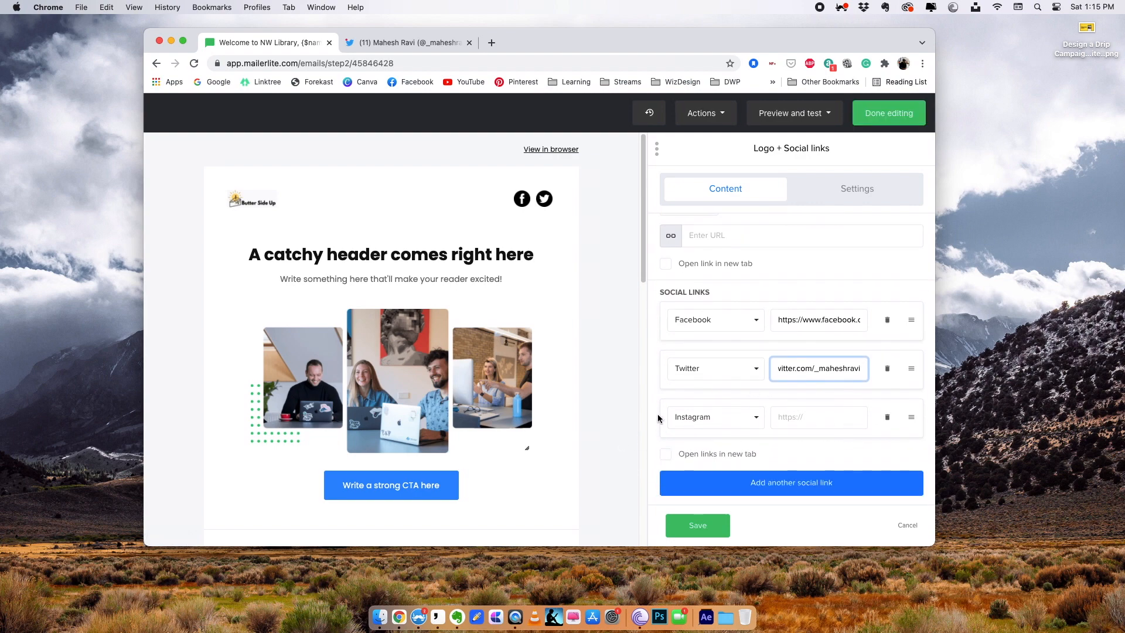
pyautogui.click(812, 489)
pyautogui.scroll(-2, 811, 487)
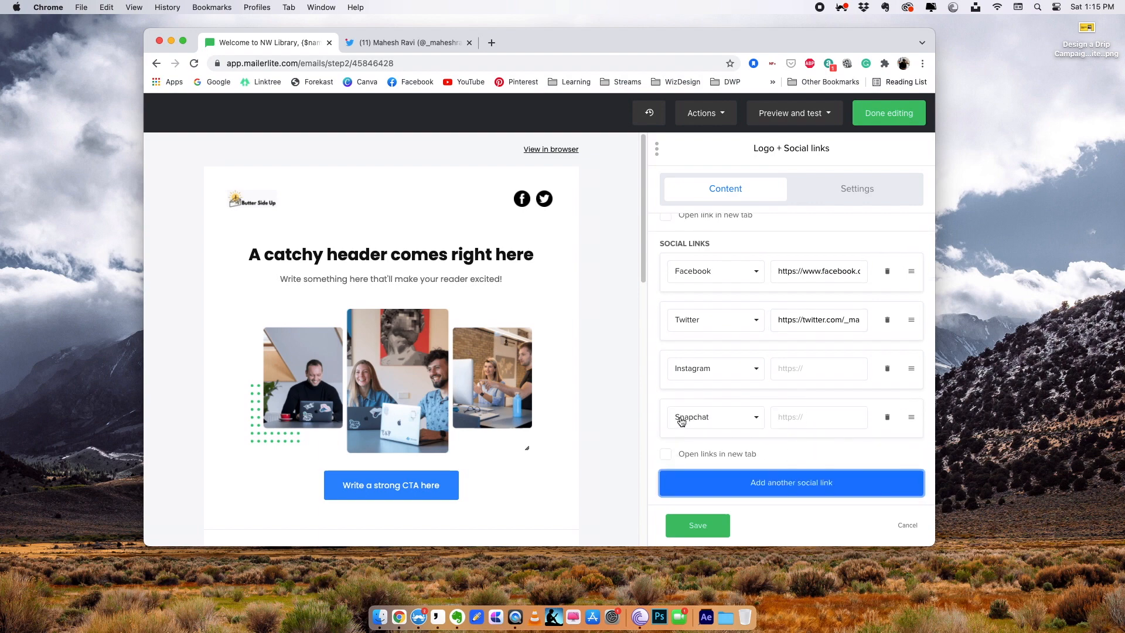
pyautogui.click(681, 418)
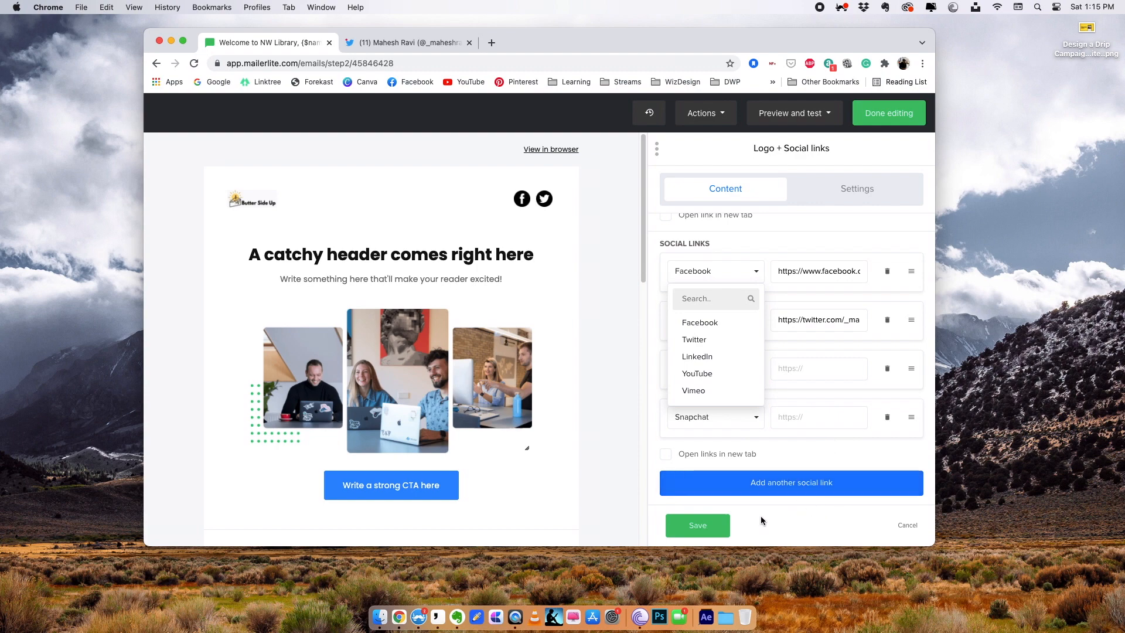
pyautogui.click(712, 525)
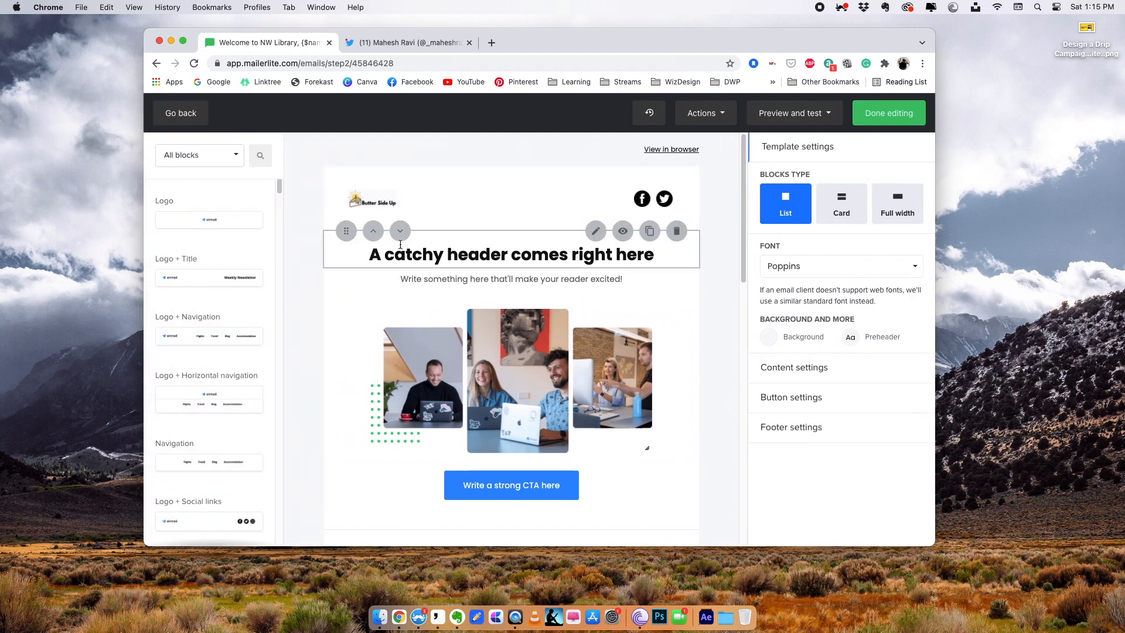
pyautogui.click(439, 193)
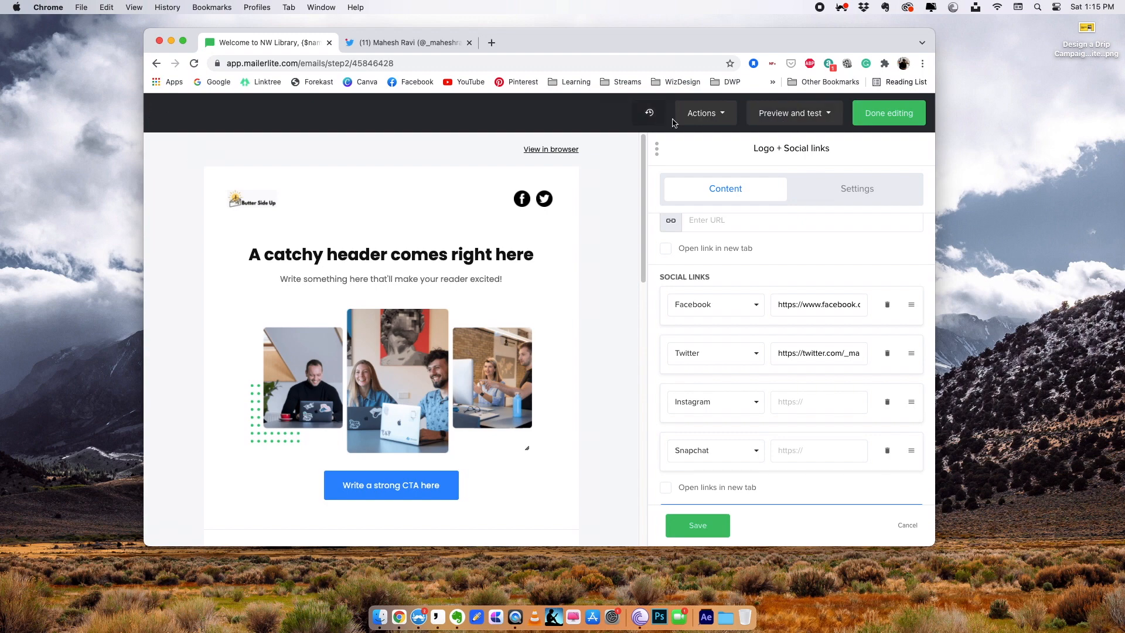
pyautogui.click(715, 519)
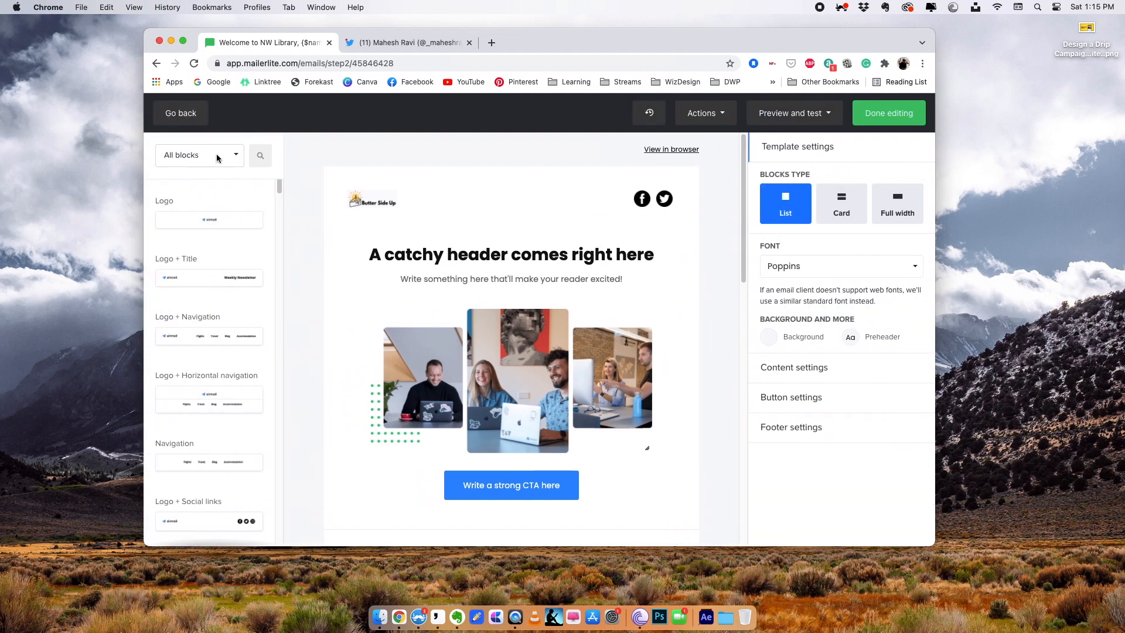
# Show only the Content blocks and add an Image block between the logo header and the title.
pyautogui.click(238, 155)
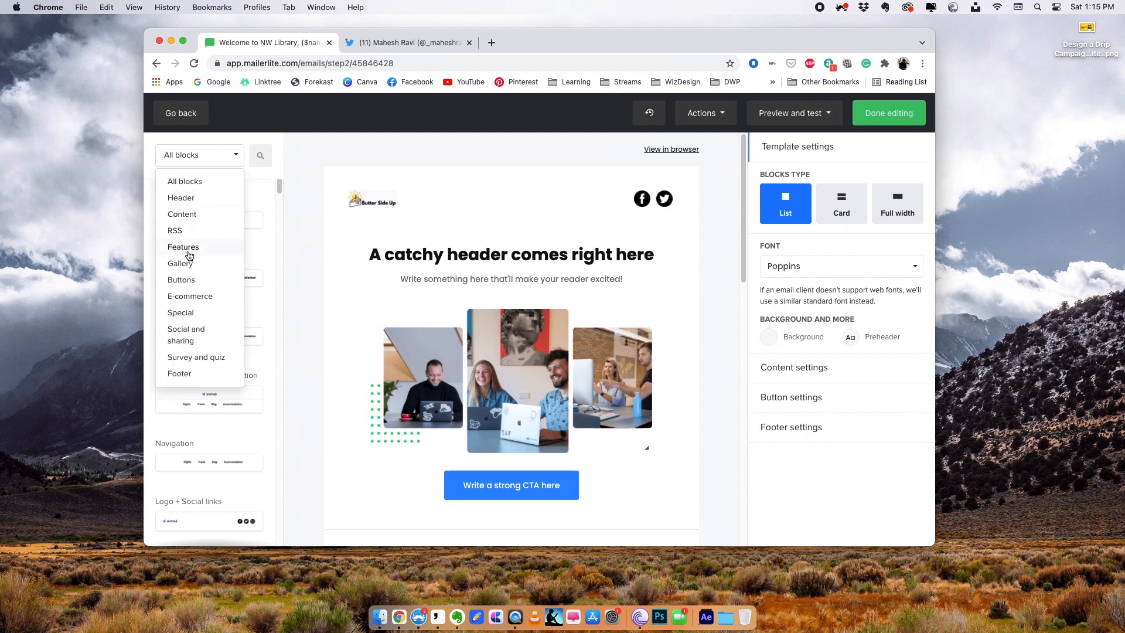
pyautogui.click(175, 215)
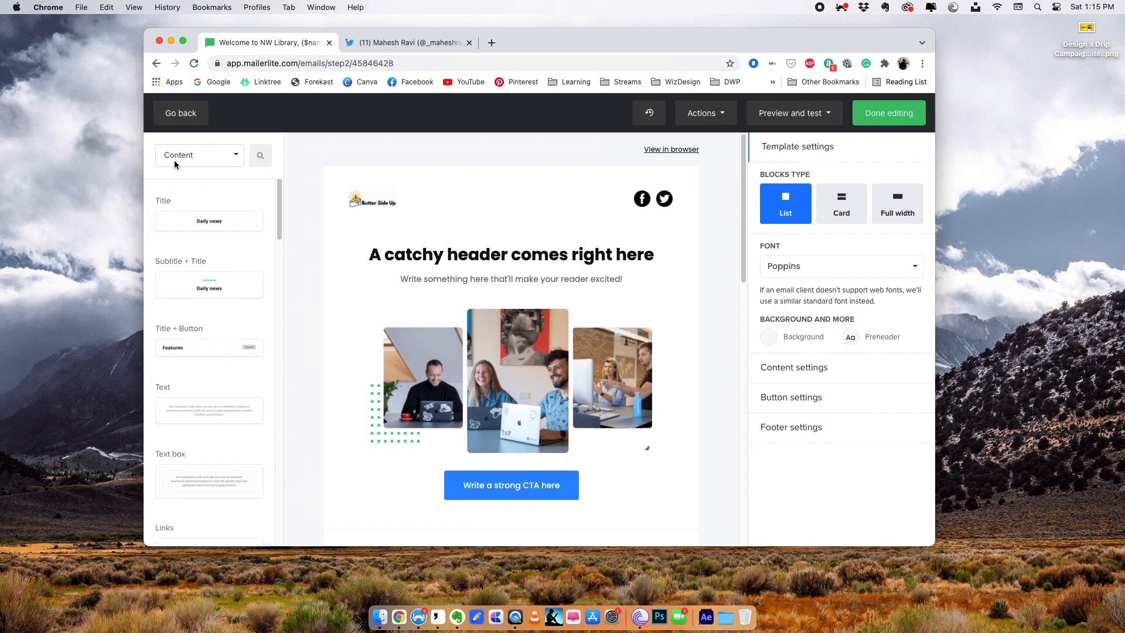
pyautogui.scroll(-8, 201, 229)
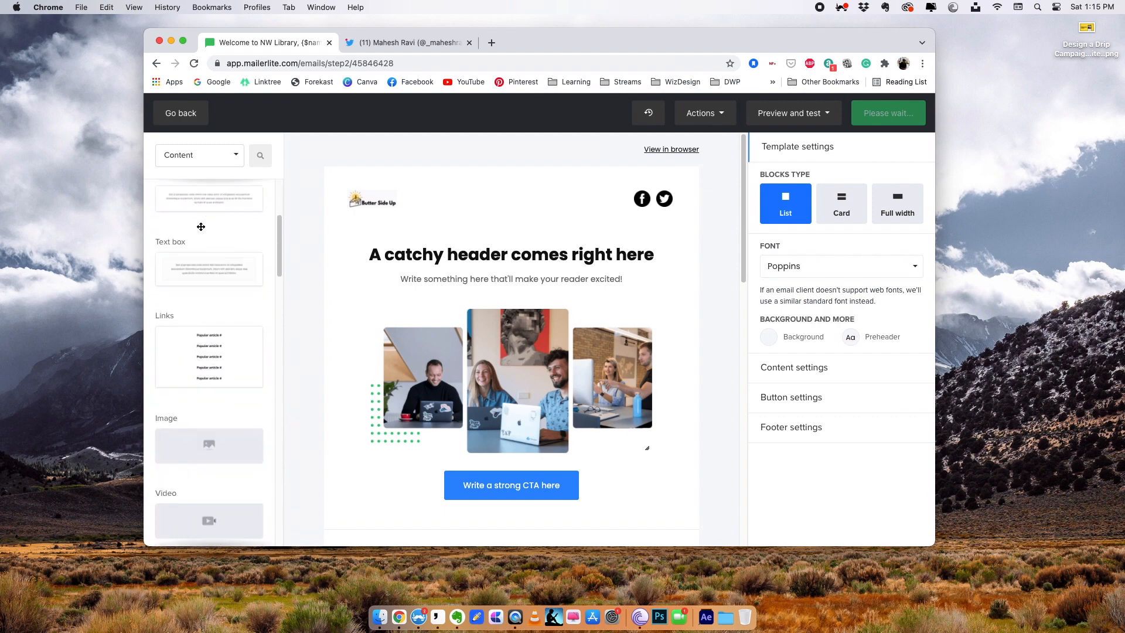
pyautogui.scroll(-1, 201, 229)
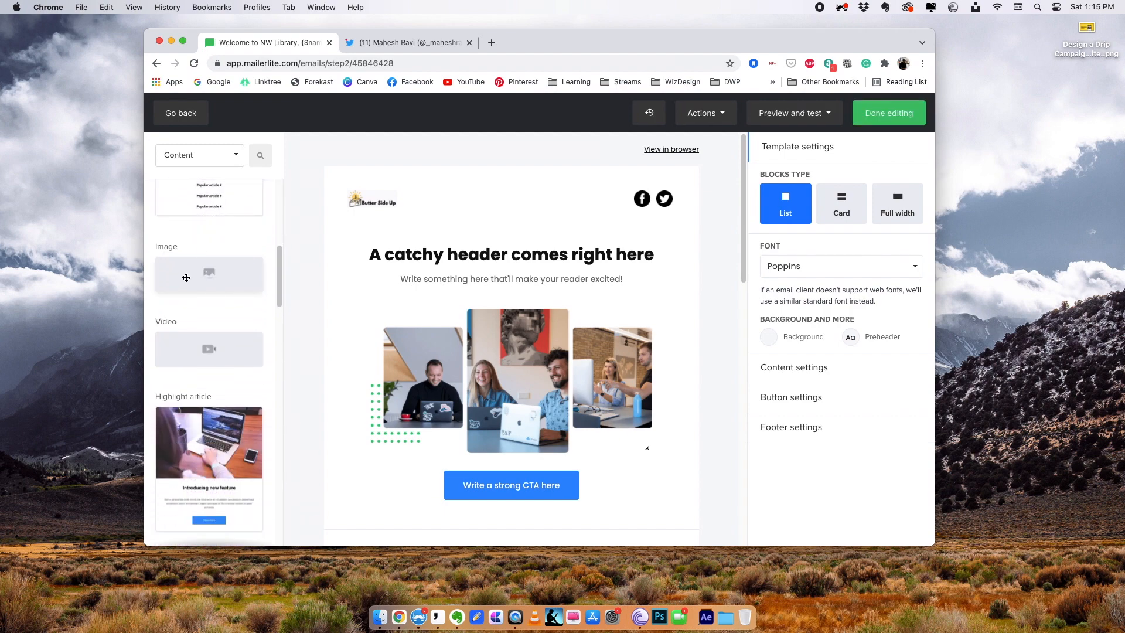
pyautogui.moveTo(214, 269); pyautogui.dragTo(444, 246)
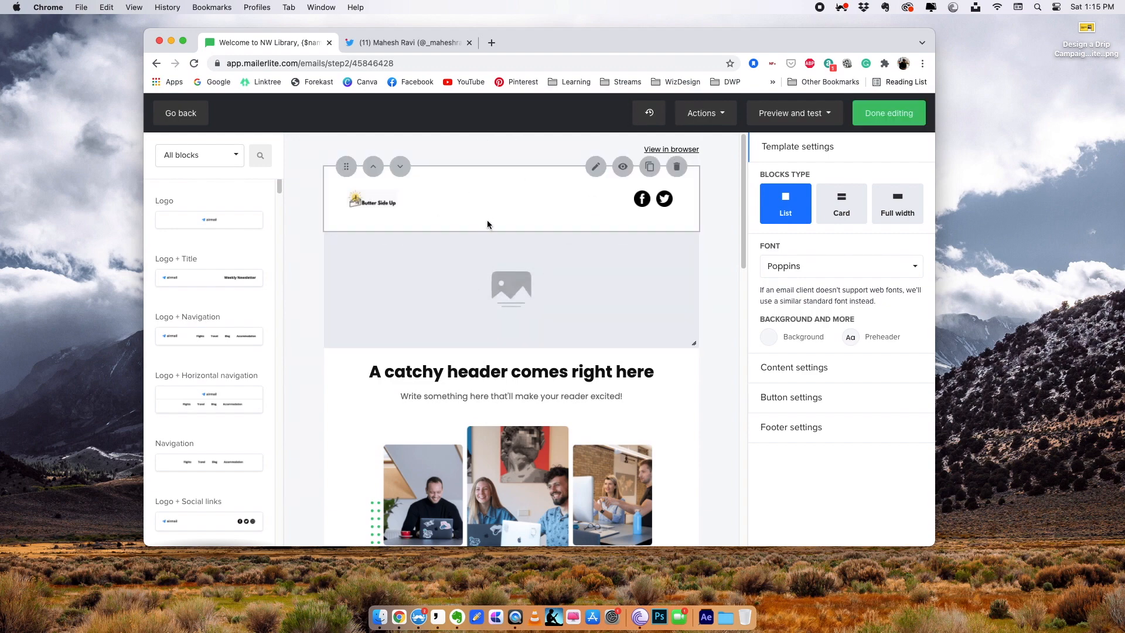
# Fill the new Image block with the cupcake picture image.png from the file manager.
pyautogui.click(497, 291)
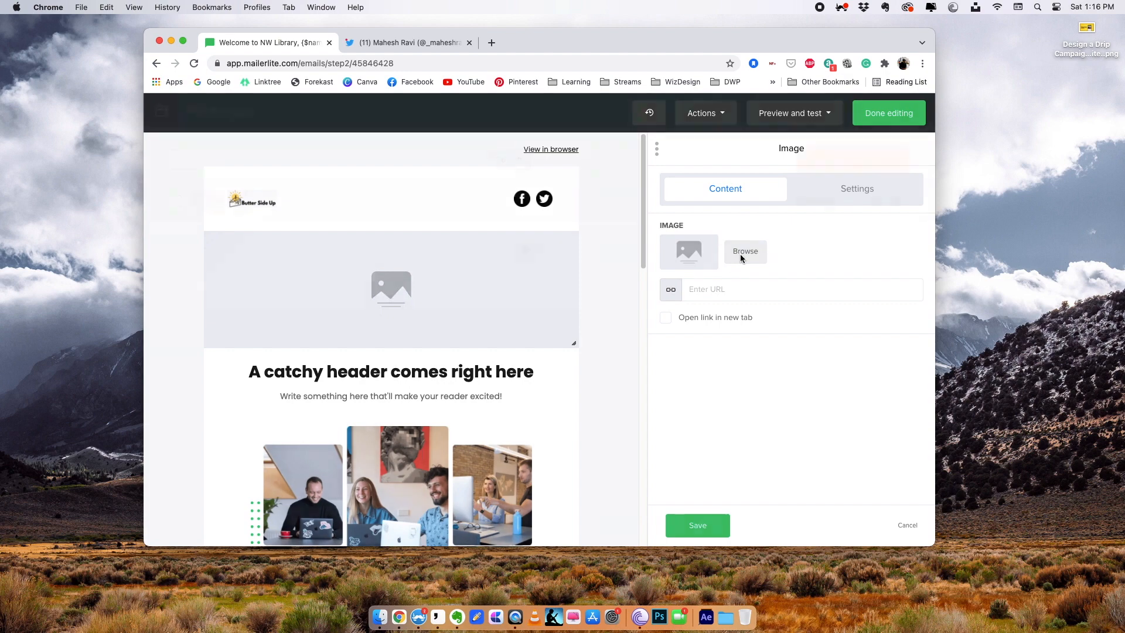
pyautogui.click(742, 257)
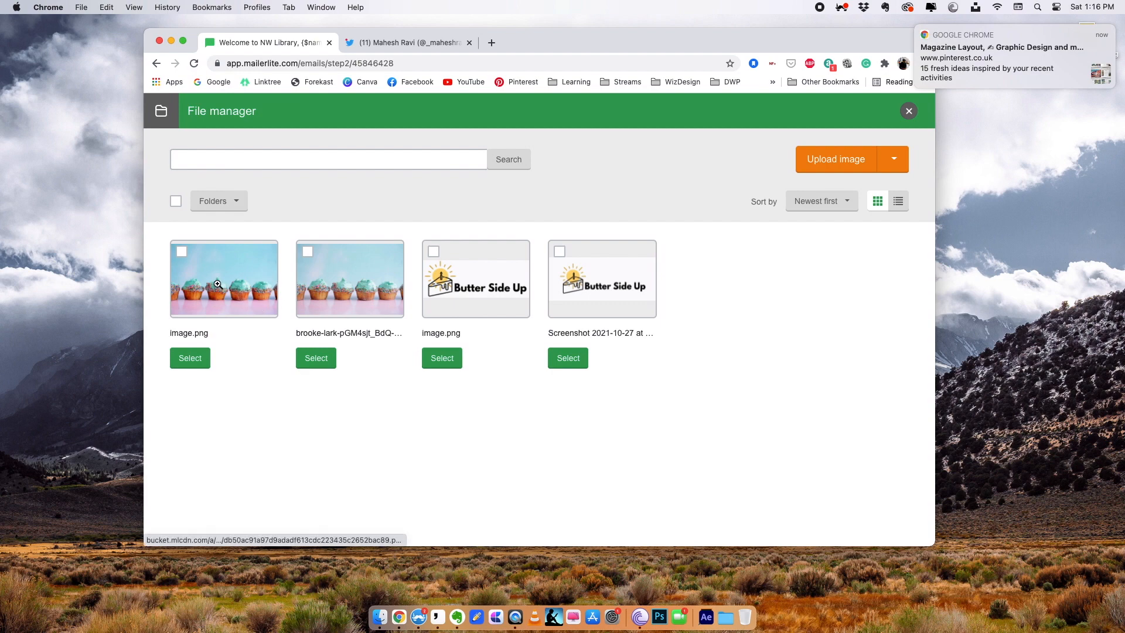
pyautogui.click(187, 359)
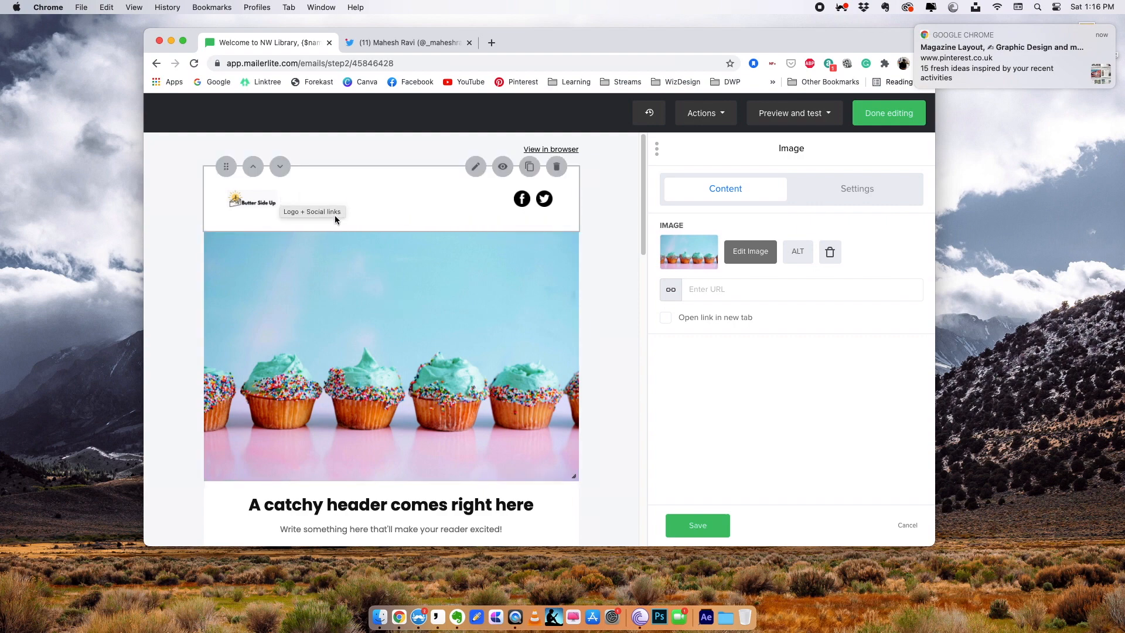
# Open the cupcake picture in the image editor, try Vintage filters such as Polaroid, and return it to no filter.
pyautogui.scroll(-2, 339, 325)
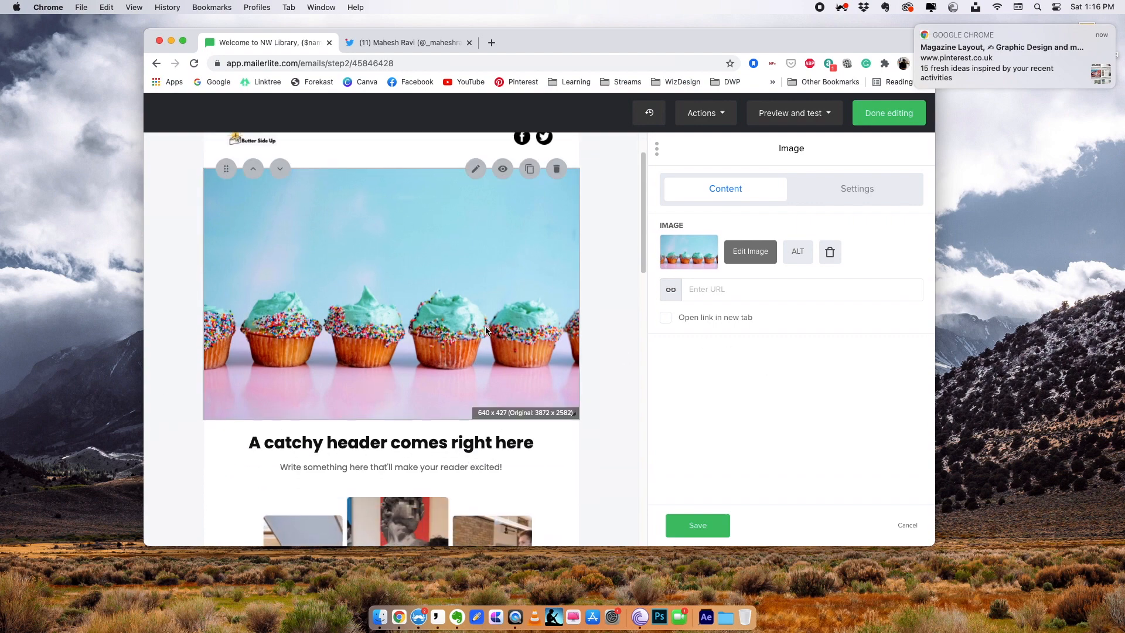
pyautogui.scroll(2, 484, 331)
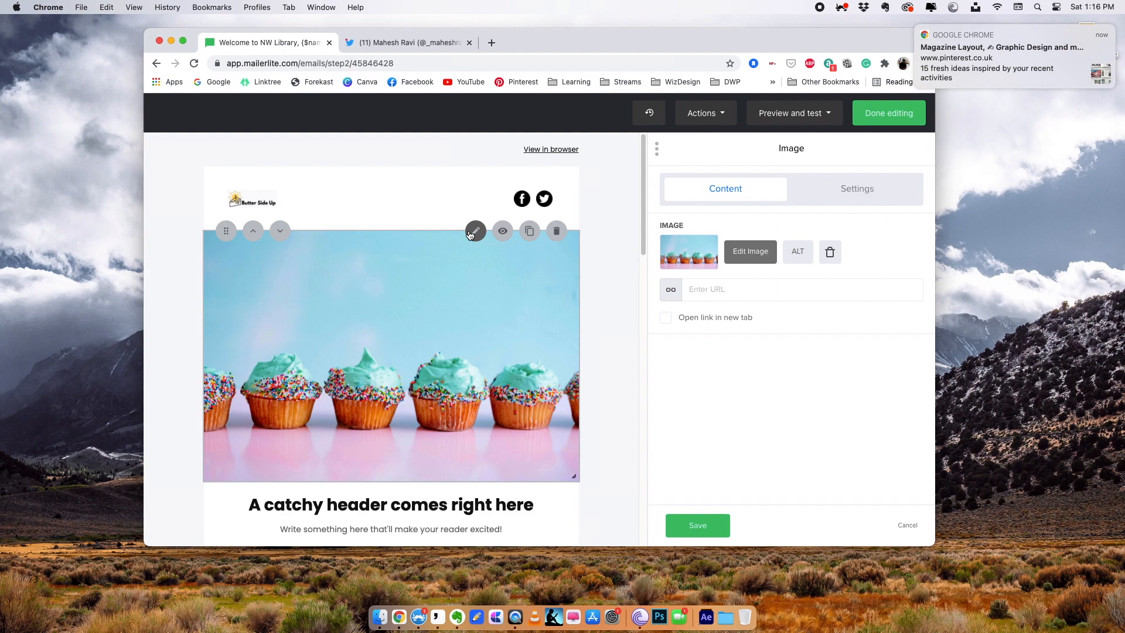
pyautogui.click(749, 250)
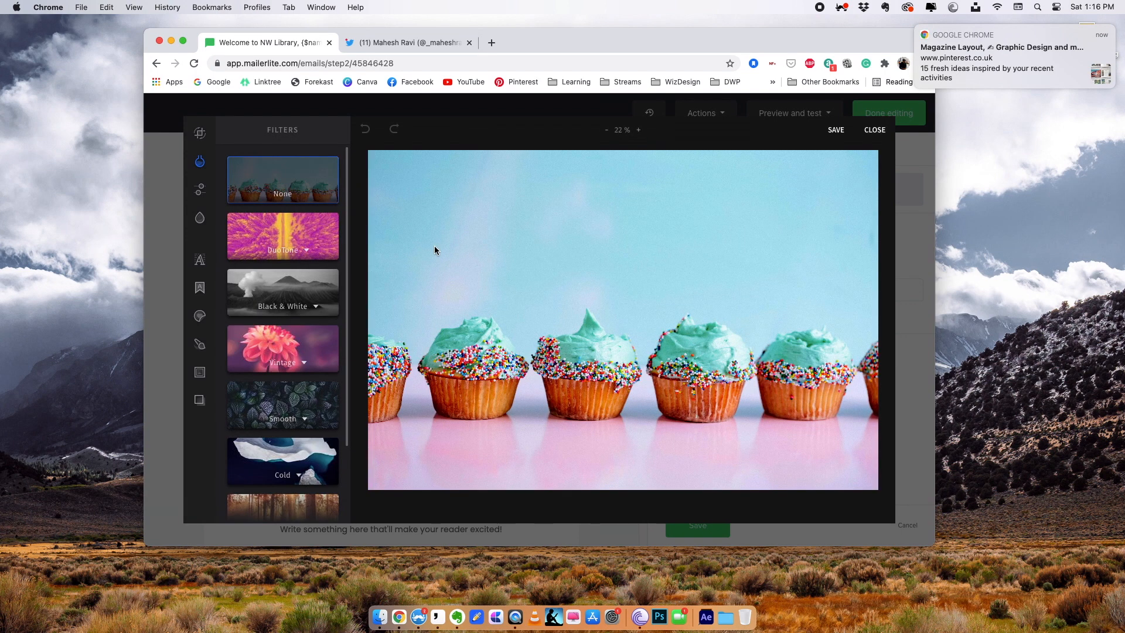
pyautogui.click(289, 351)
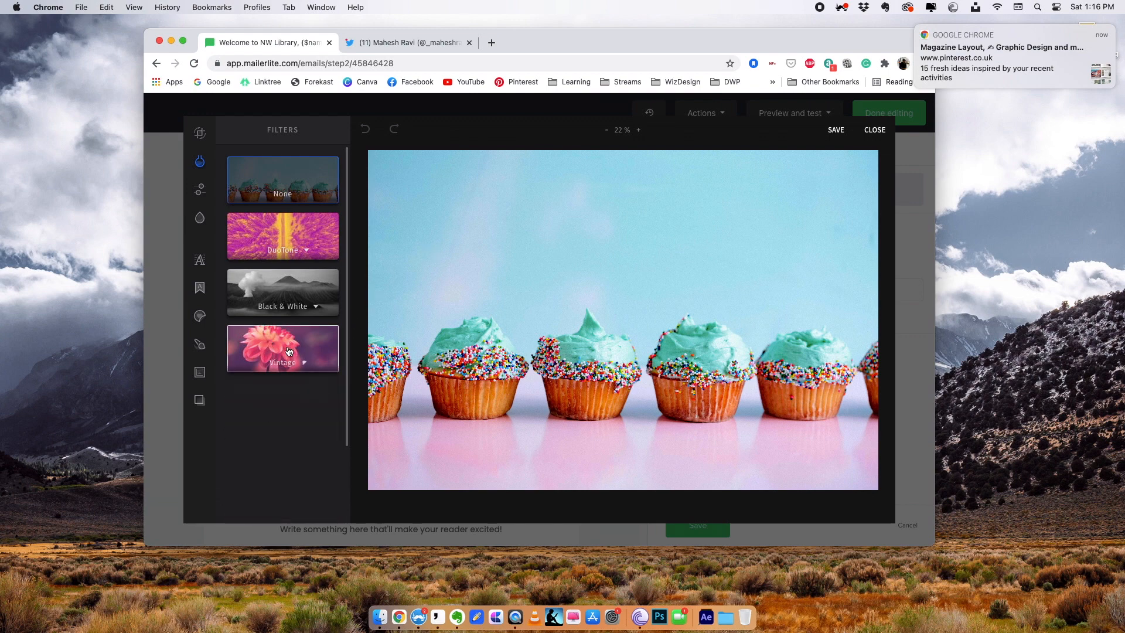
pyautogui.click(283, 399)
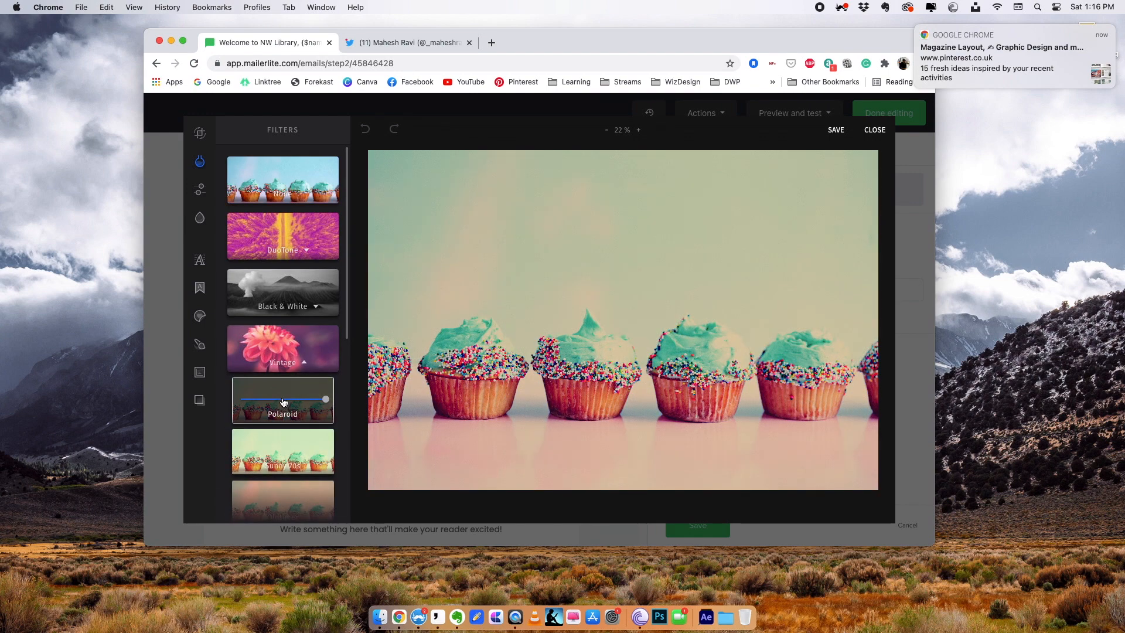
pyautogui.scroll(-4, 282, 393)
pyautogui.click(283, 393)
pyautogui.scroll(4, 283, 393)
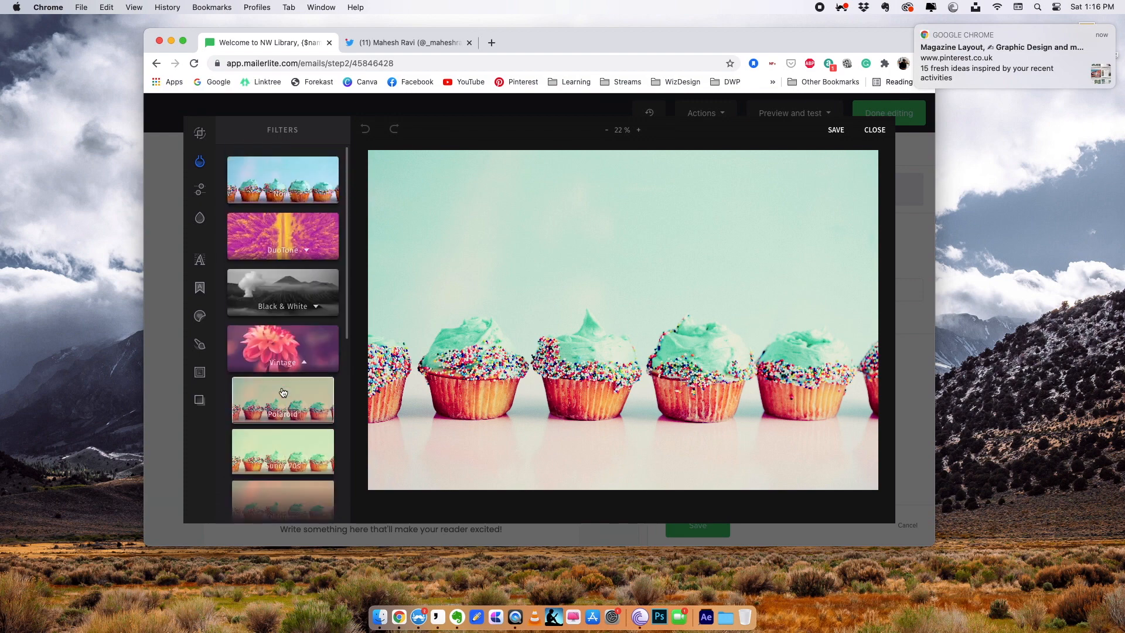
pyautogui.click(268, 179)
# Try a brightness of -7 on the cupcake picture and close the image editor without saving.
pyautogui.click(241, 189)
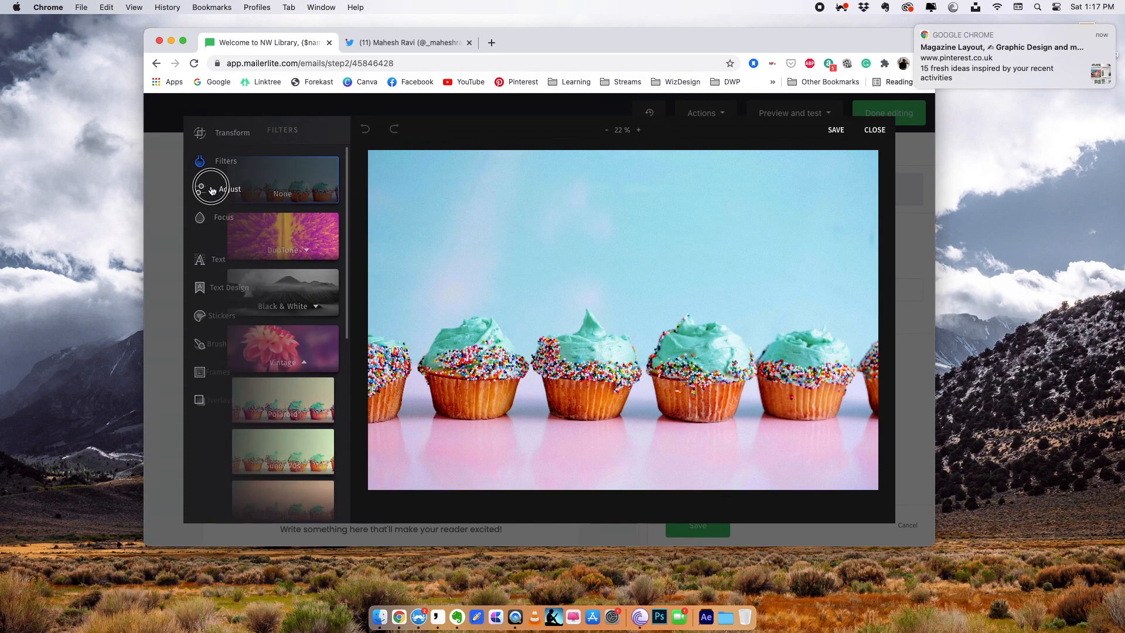
pyautogui.moveTo(272, 246); pyautogui.dragTo(263, 245)
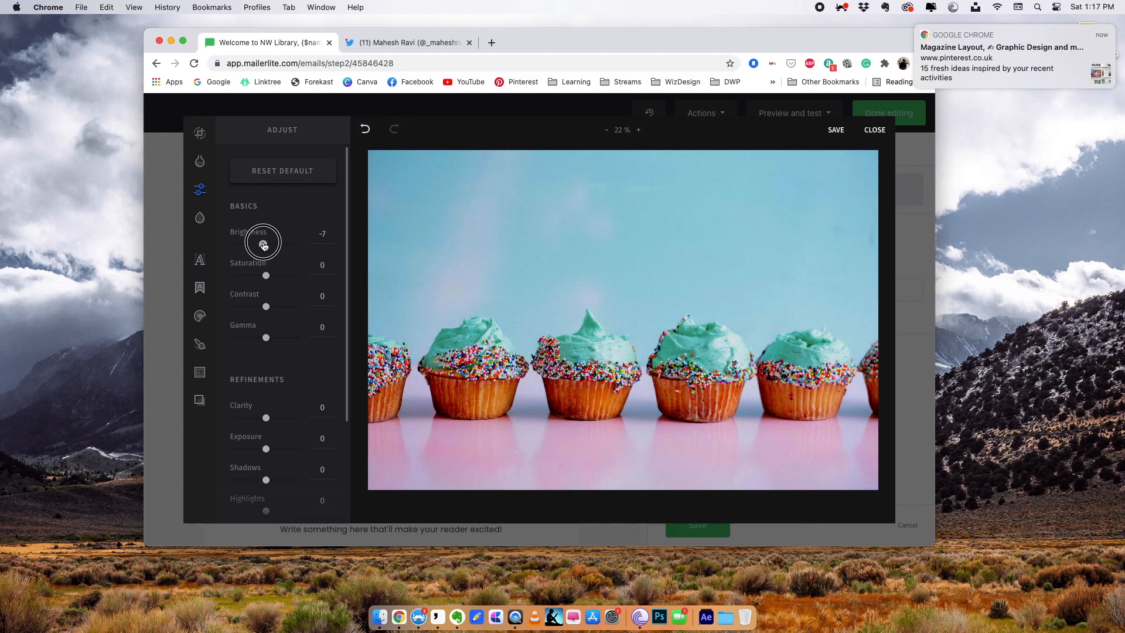
pyautogui.click(879, 134)
pyautogui.scroll(-3, 459, 345)
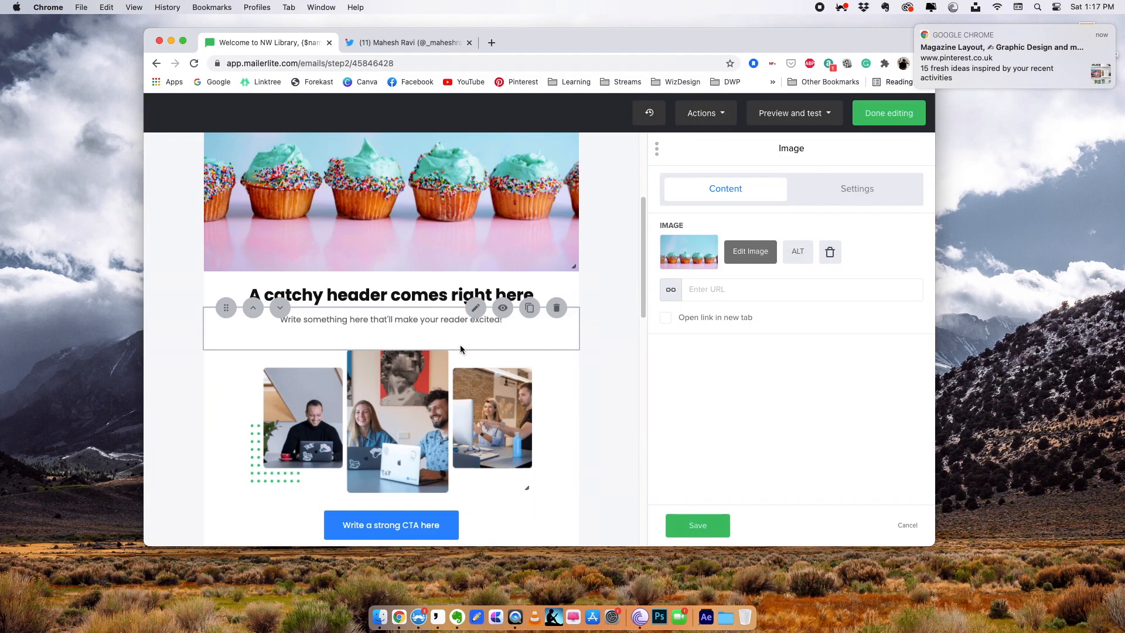
pyautogui.scroll(4, 358, 275)
pyautogui.scroll(-2, 367, 315)
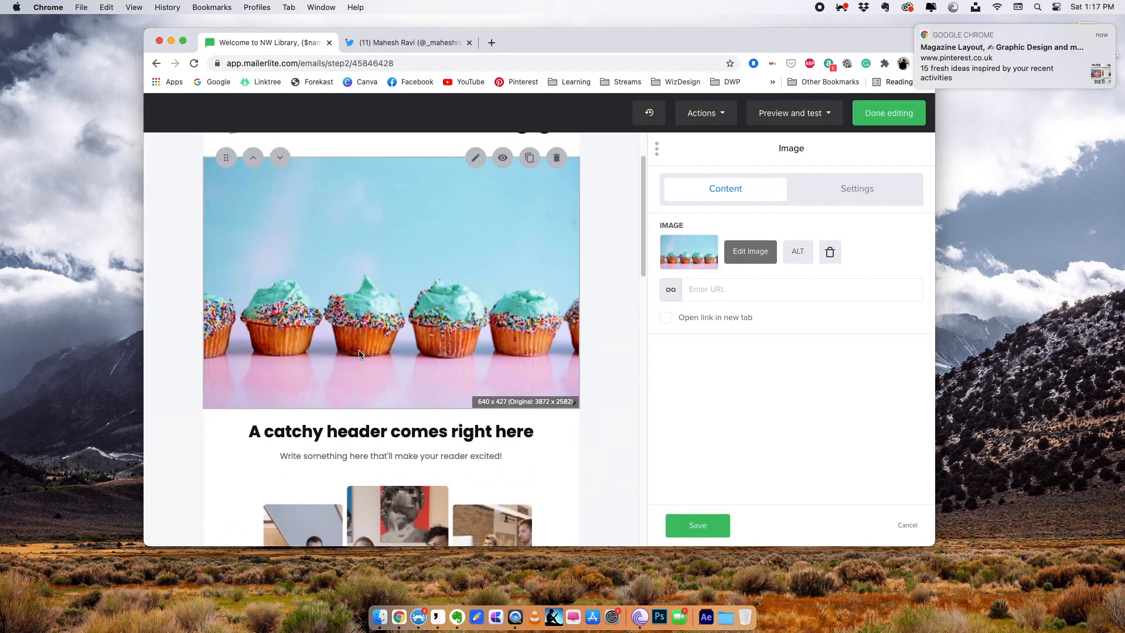
# Replace the heading below the cupcake picture with "Green Misty CupCakes are here.".
pyautogui.doubleClick(332, 419)
pyautogui.tripleClick(333, 419)
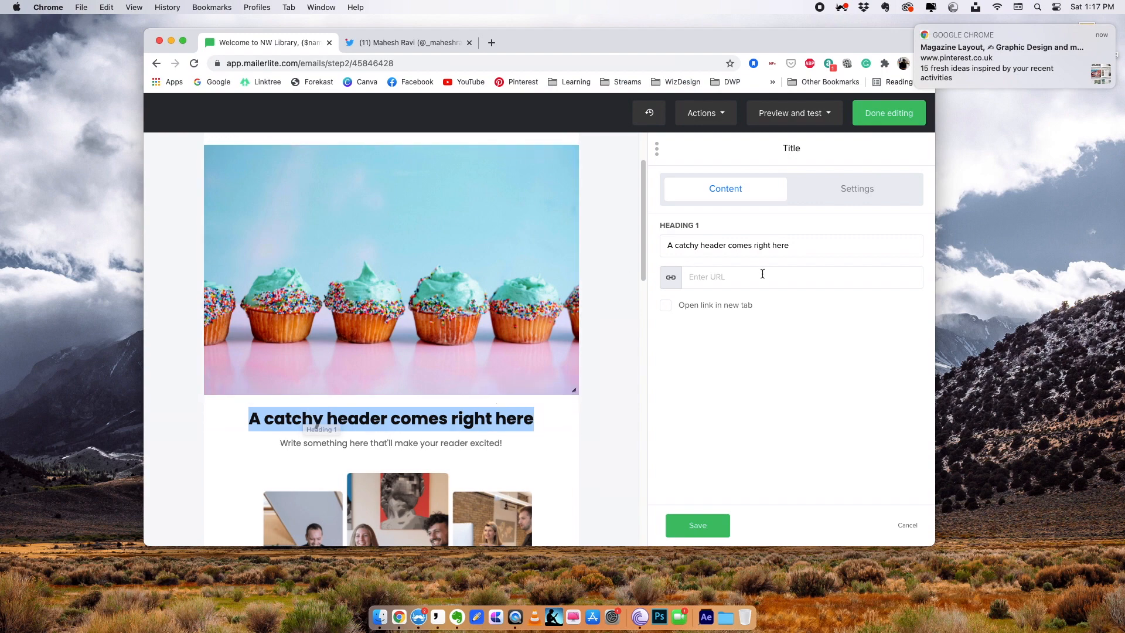
pyautogui.tripleClick(748, 250)
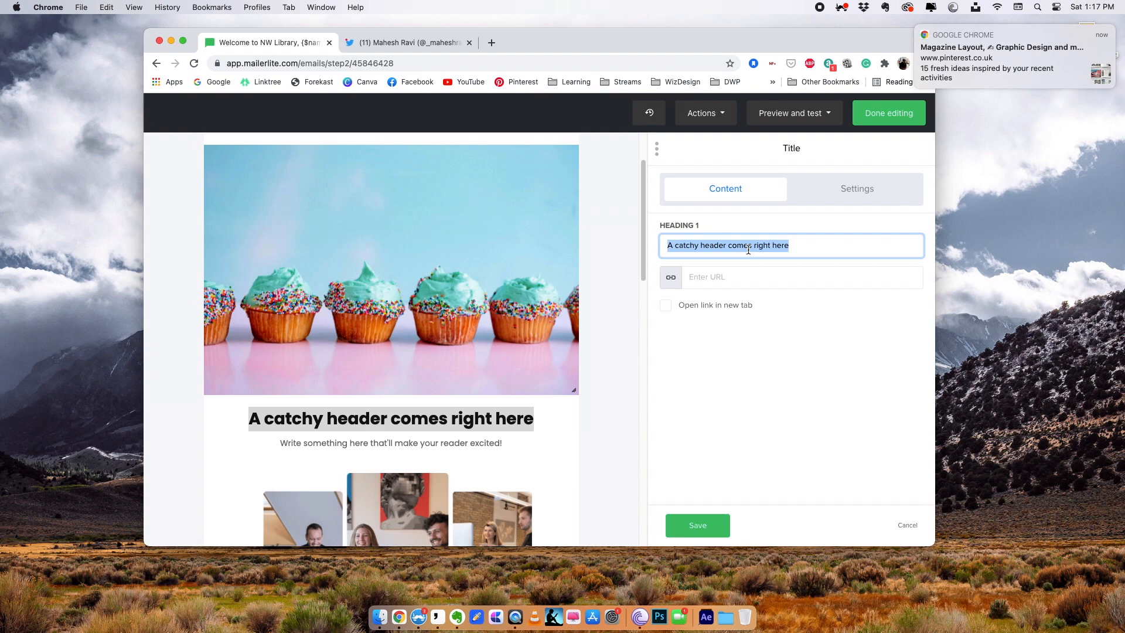
pyautogui.write('Green')
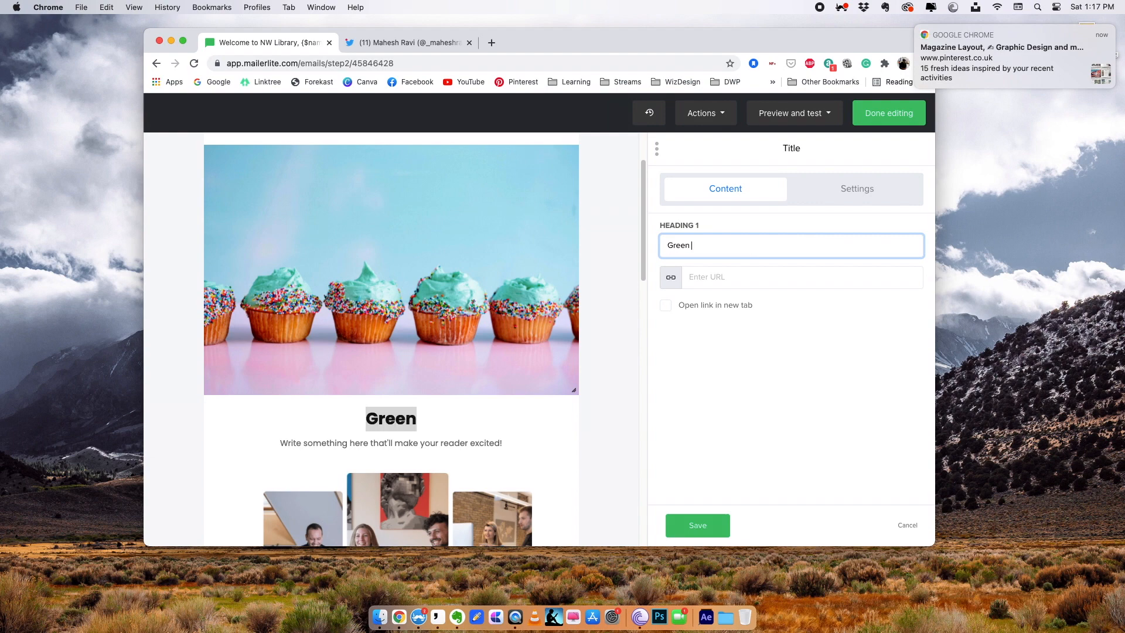
pyautogui.write(' Mis')
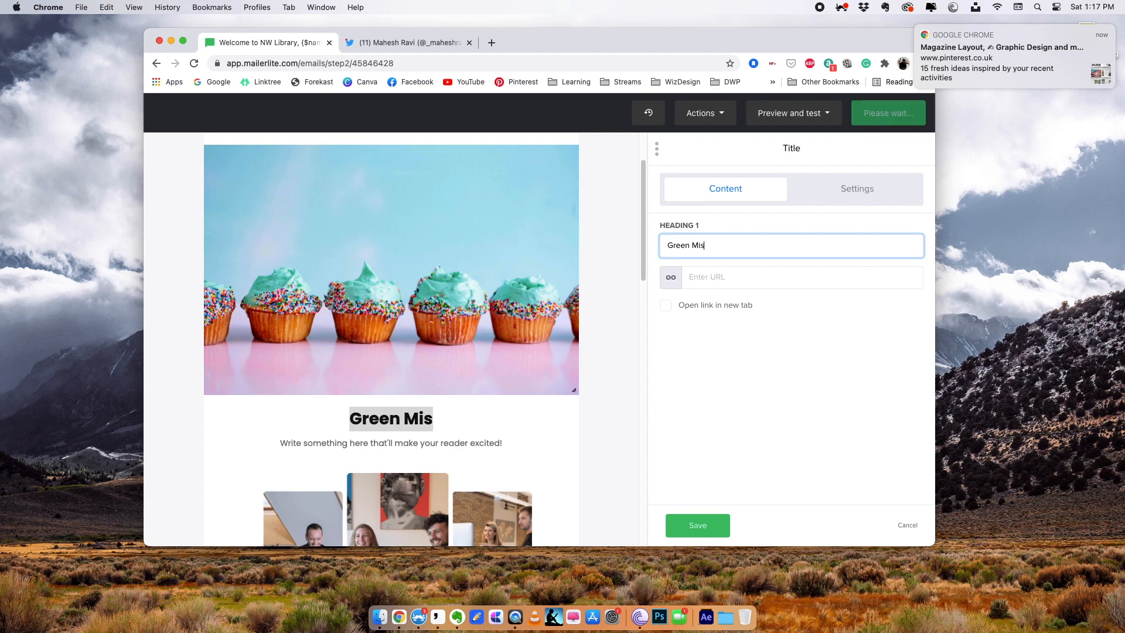
pyautogui.write('ty C')
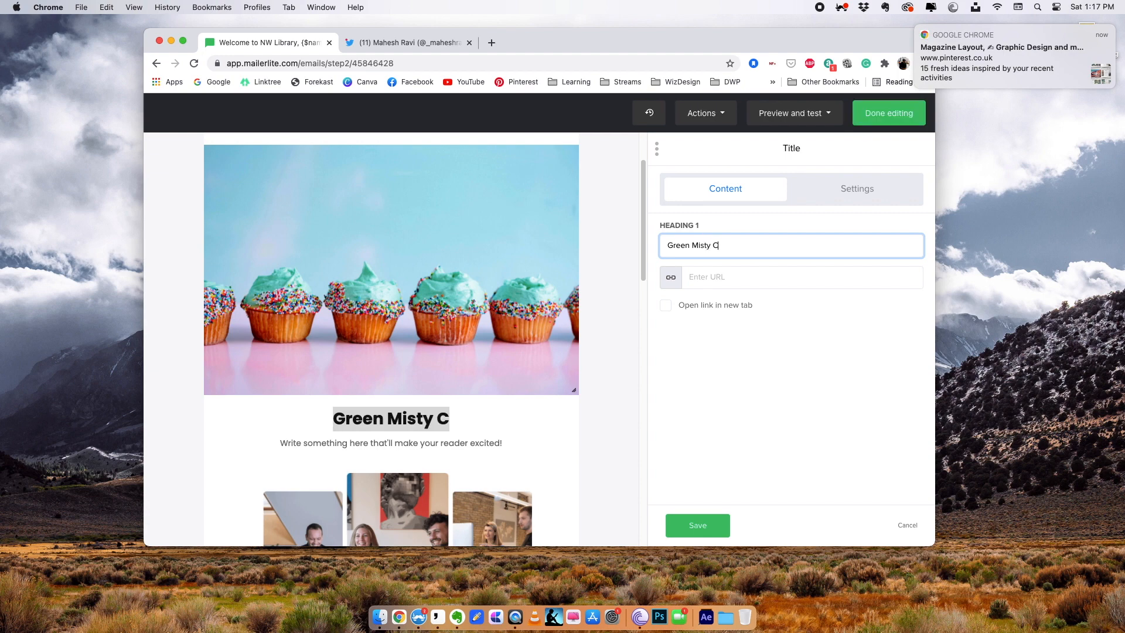
pyautogui.write('upCakes are here.')
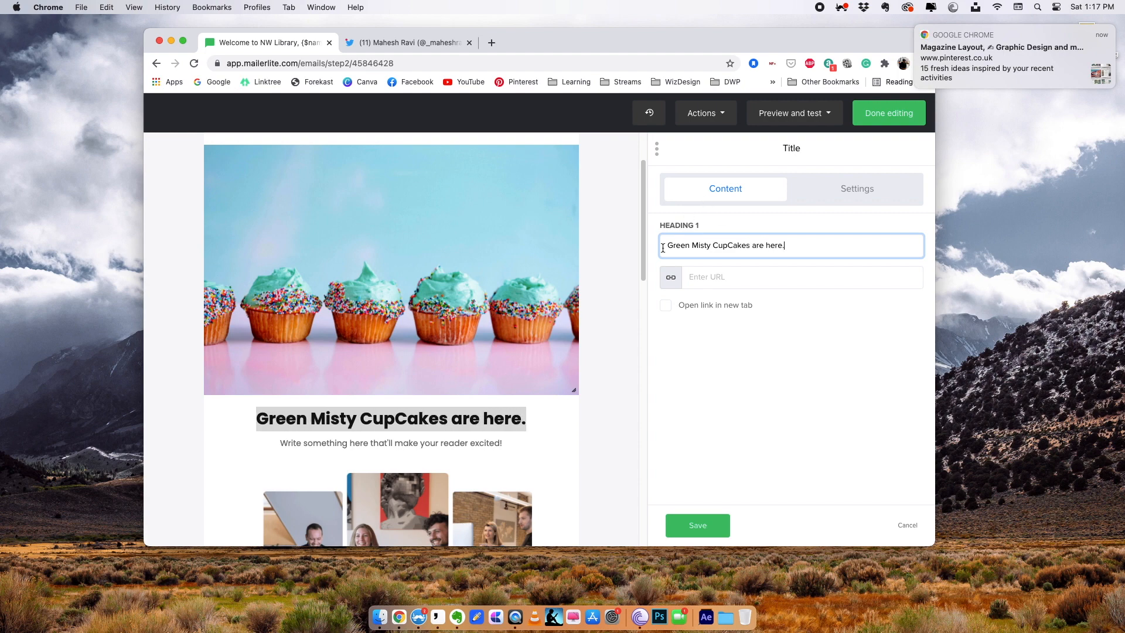
pyautogui.click(705, 321)
# Replace the text under the heading with "free homemade cookies for the first 500 buyers".
pyautogui.scroll(-3, 399, 346)
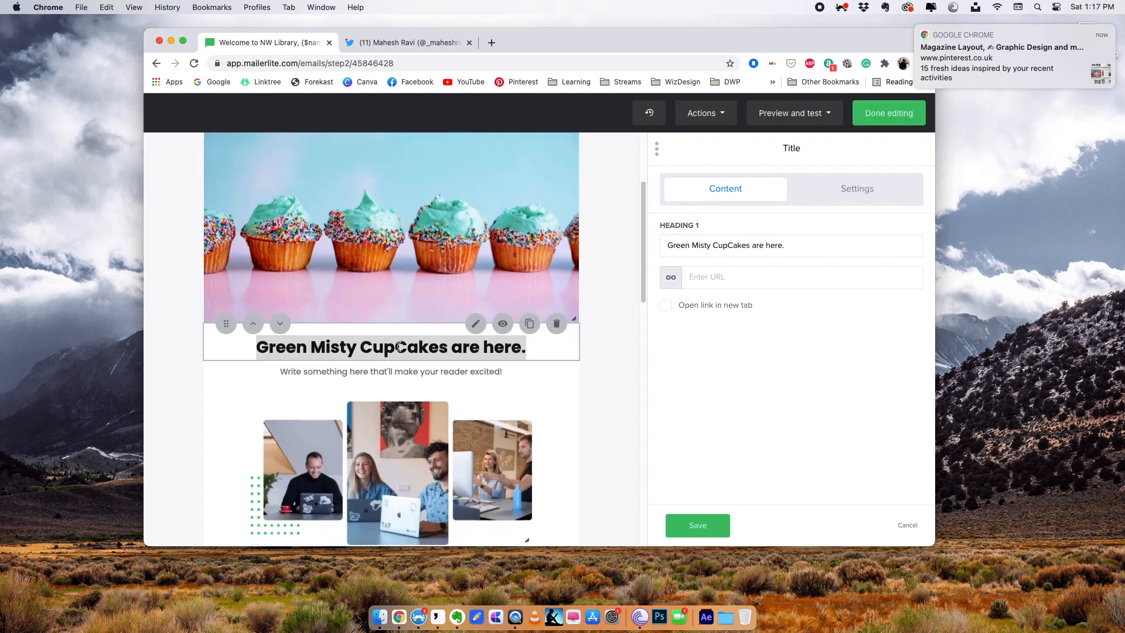
pyautogui.click(373, 372)
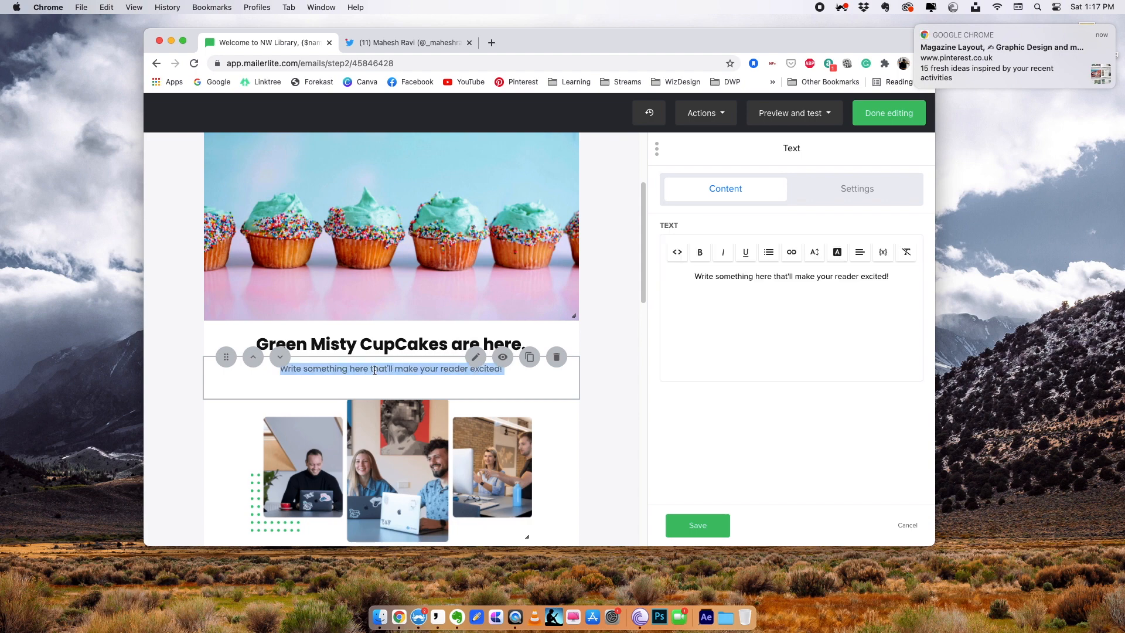
pyautogui.tripleClick(715, 280)
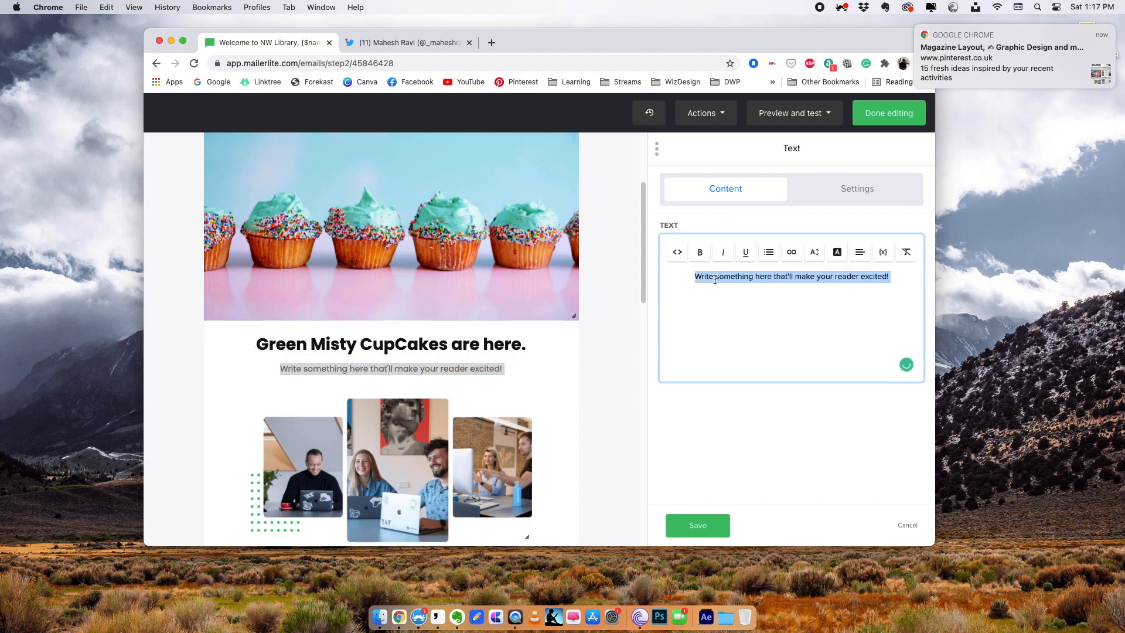
pyautogui.press('BackSpace')
pyautogui.write('free ')
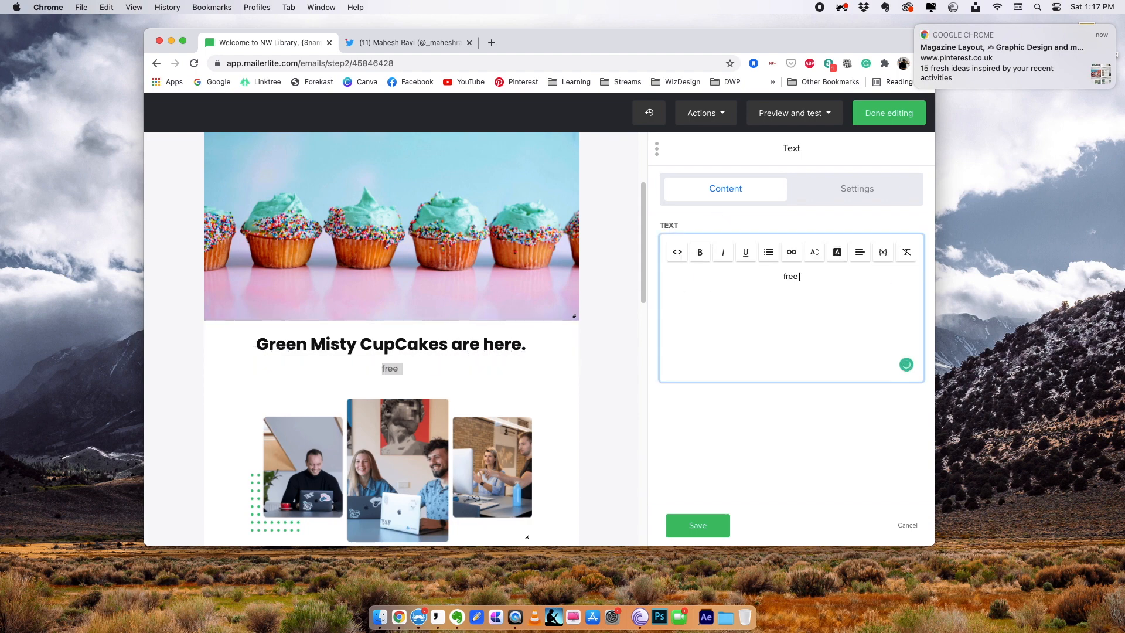
pyautogui.write('homema')
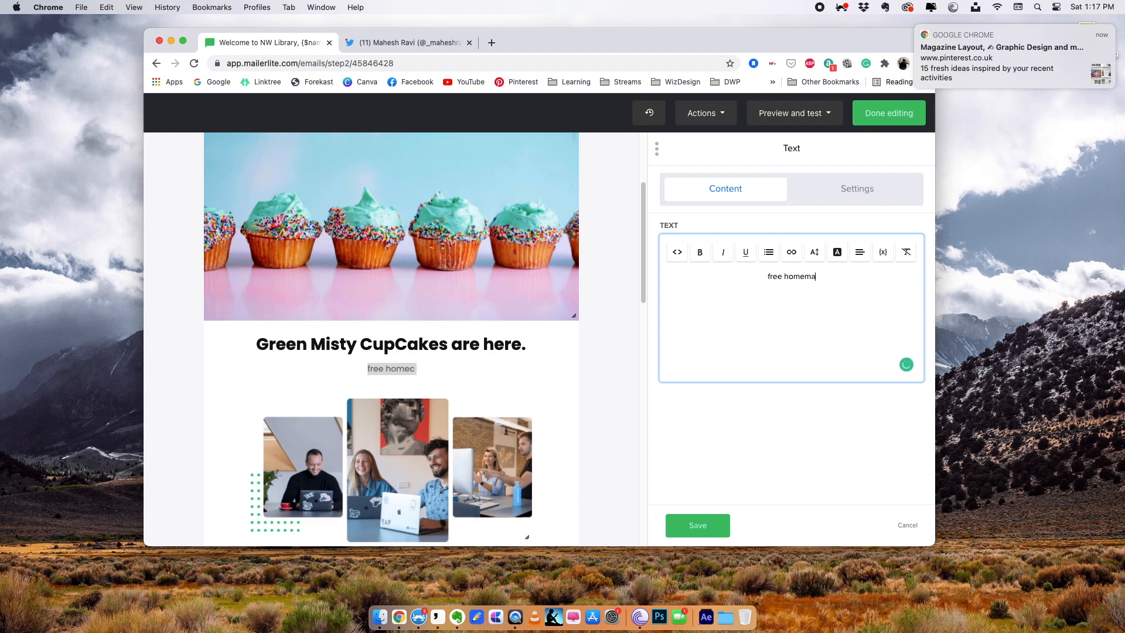
pyautogui.write('de cookies')
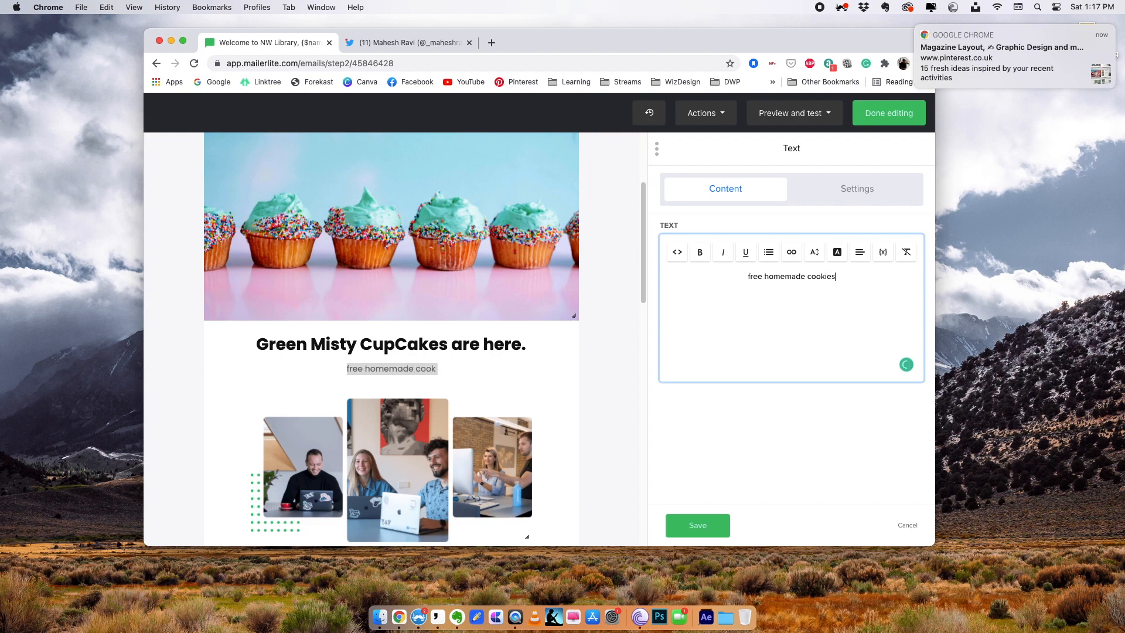
pyautogui.write(' for the first')
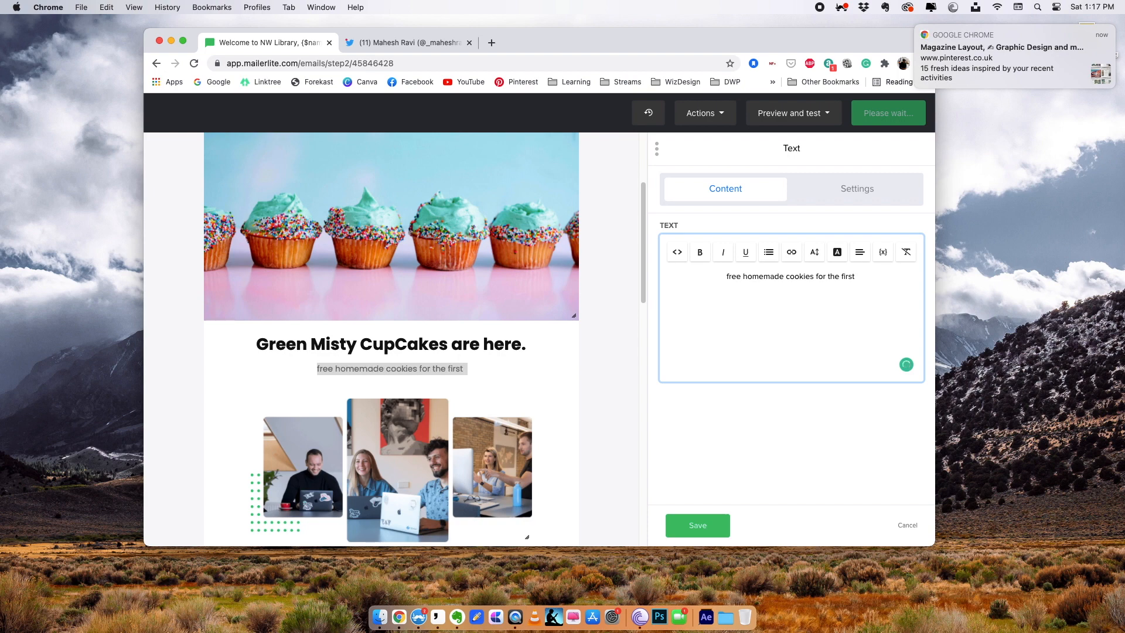
pyautogui.write(' 500 buyers')
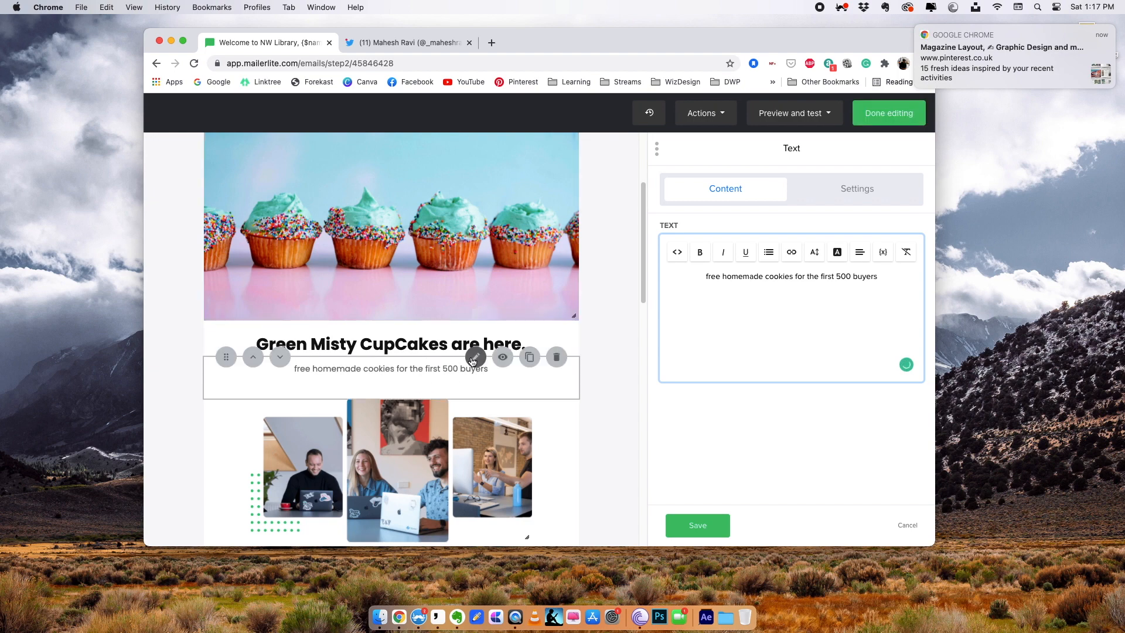
pyautogui.click(917, 27)
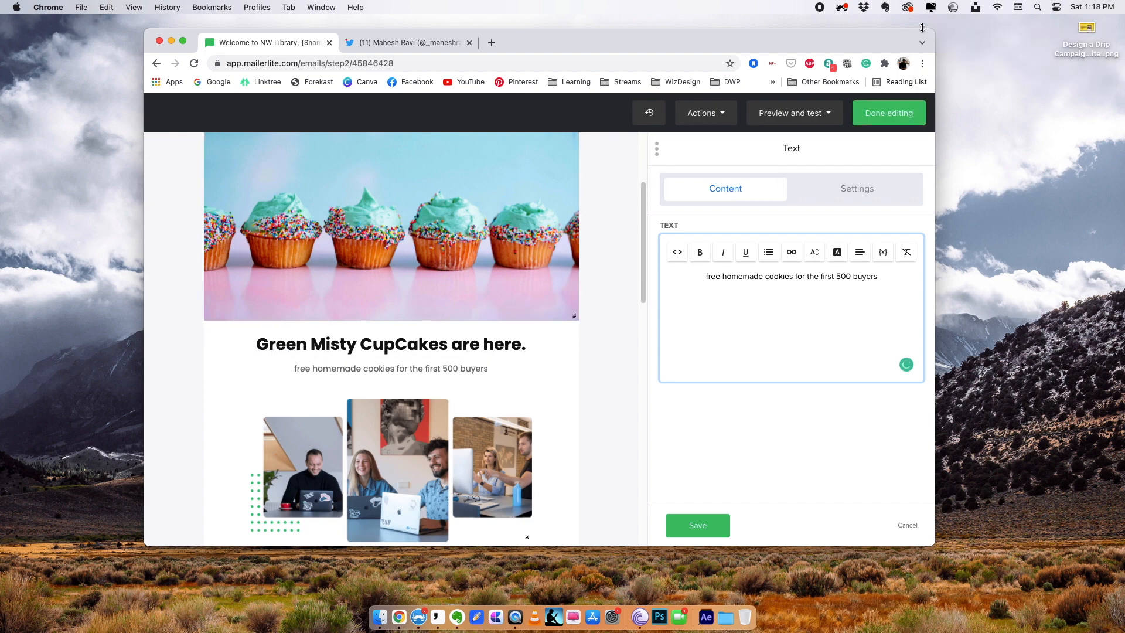
# Delete the image block with the team photos between the cookie offer text and the call-to-action button.
pyautogui.scroll(-5, 395, 288)
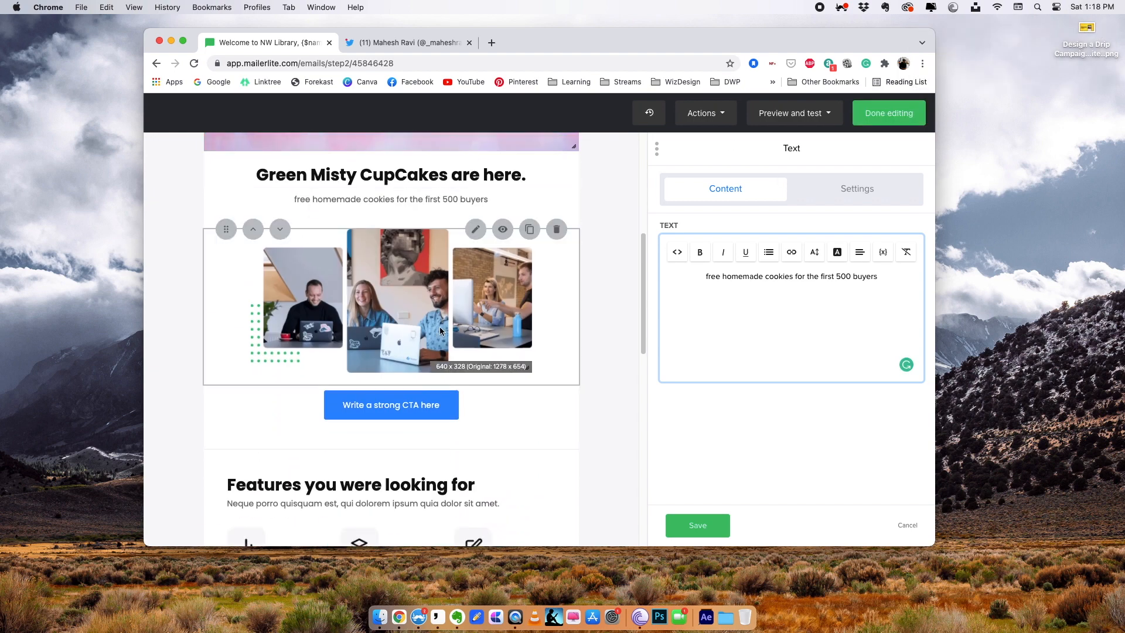
pyautogui.scroll(2, 410, 351)
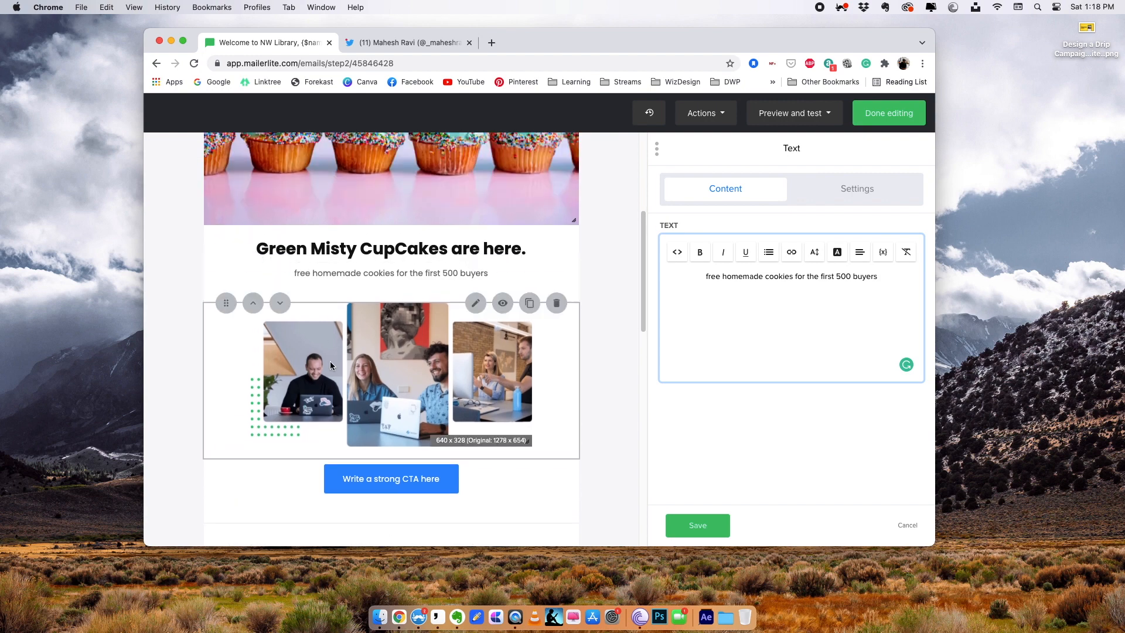
pyautogui.click(360, 378)
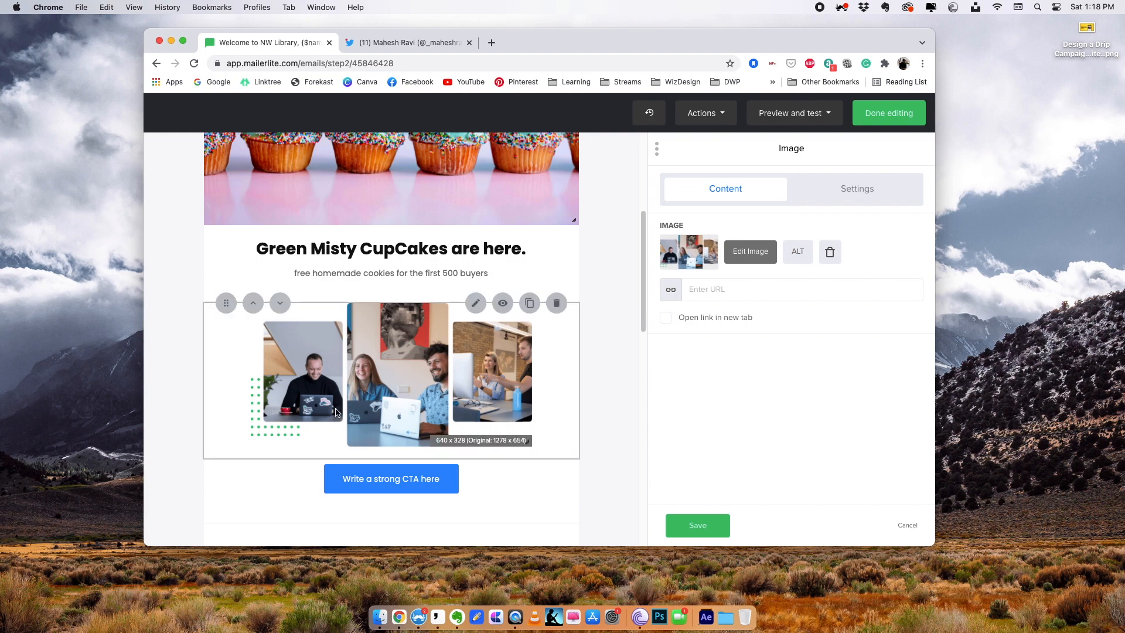
pyautogui.click(557, 304)
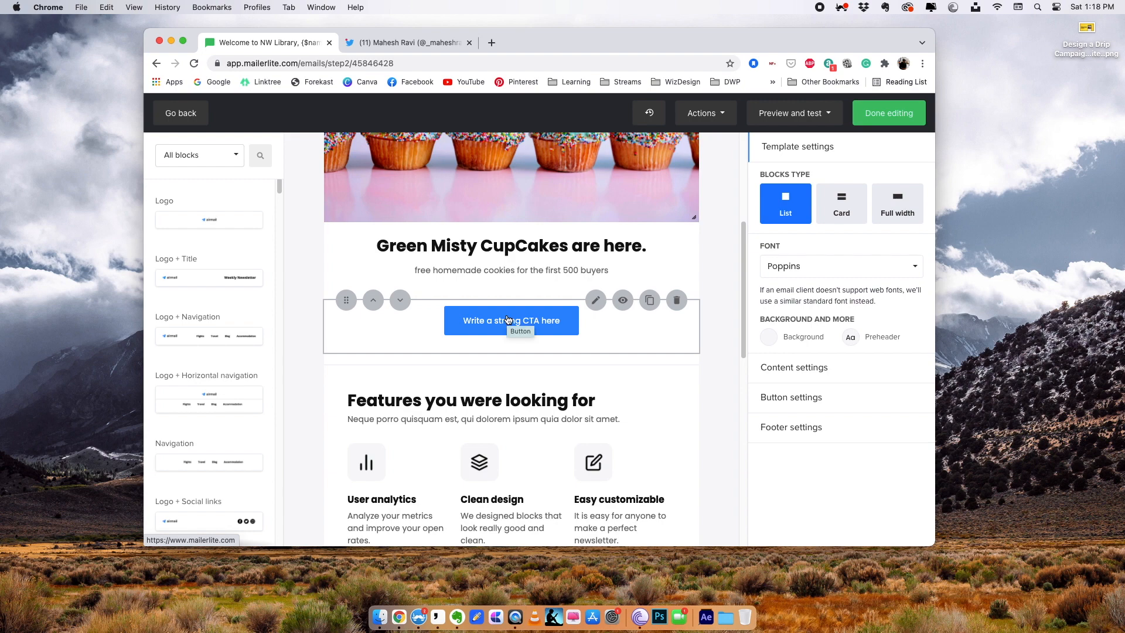
# Change the call-to-action button's label to "Place an order" and save the block.
pyautogui.scroll(4, 507, 319)
pyautogui.scroll(-4, 507, 317)
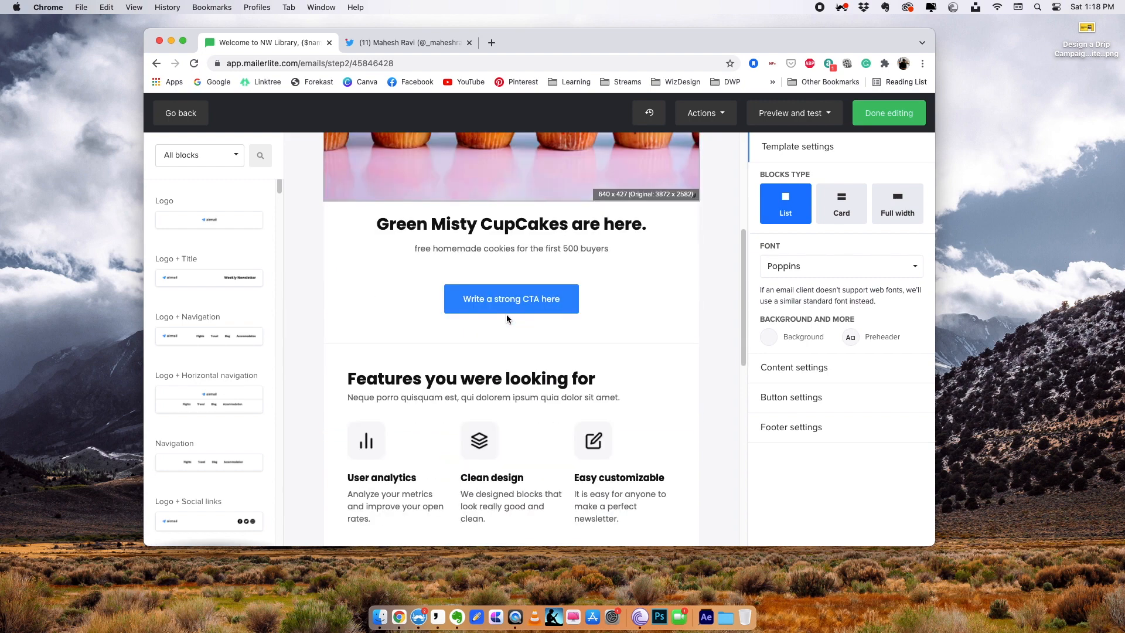
pyautogui.click(505, 301)
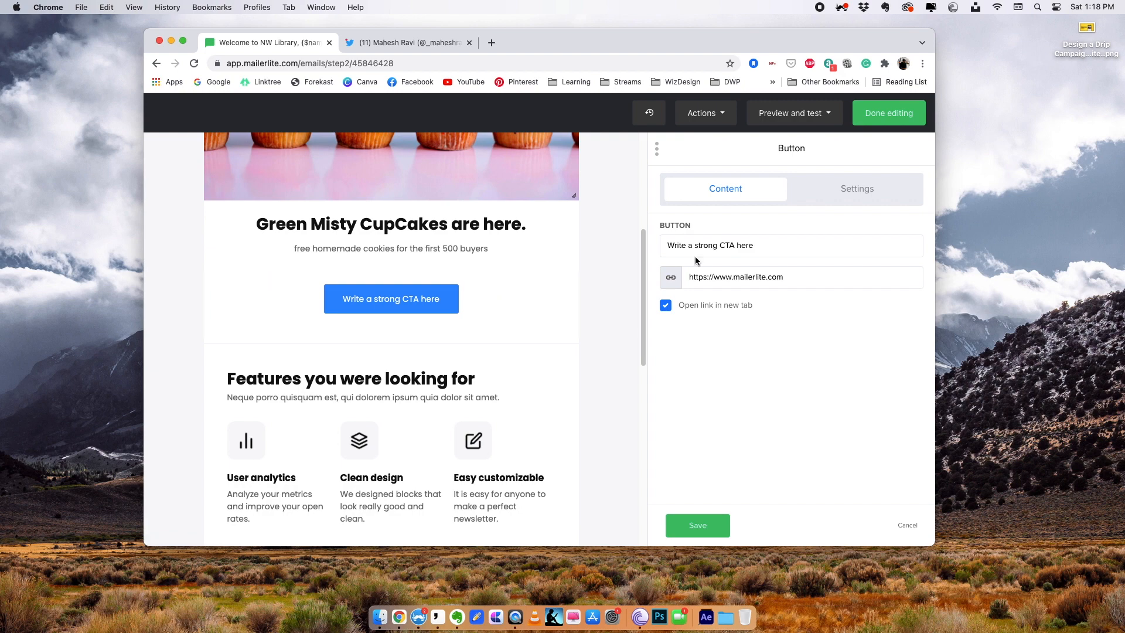
pyautogui.click(737, 251)
pyautogui.moveTo(763, 246); pyautogui.dragTo(644, 252)
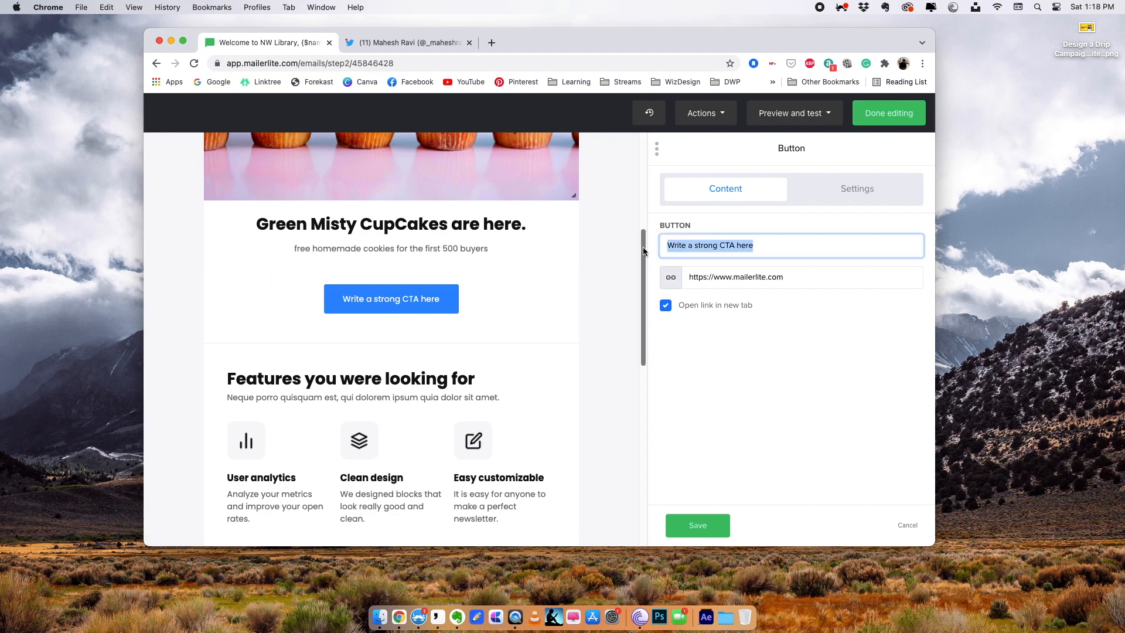
pyautogui.write('Place an order')
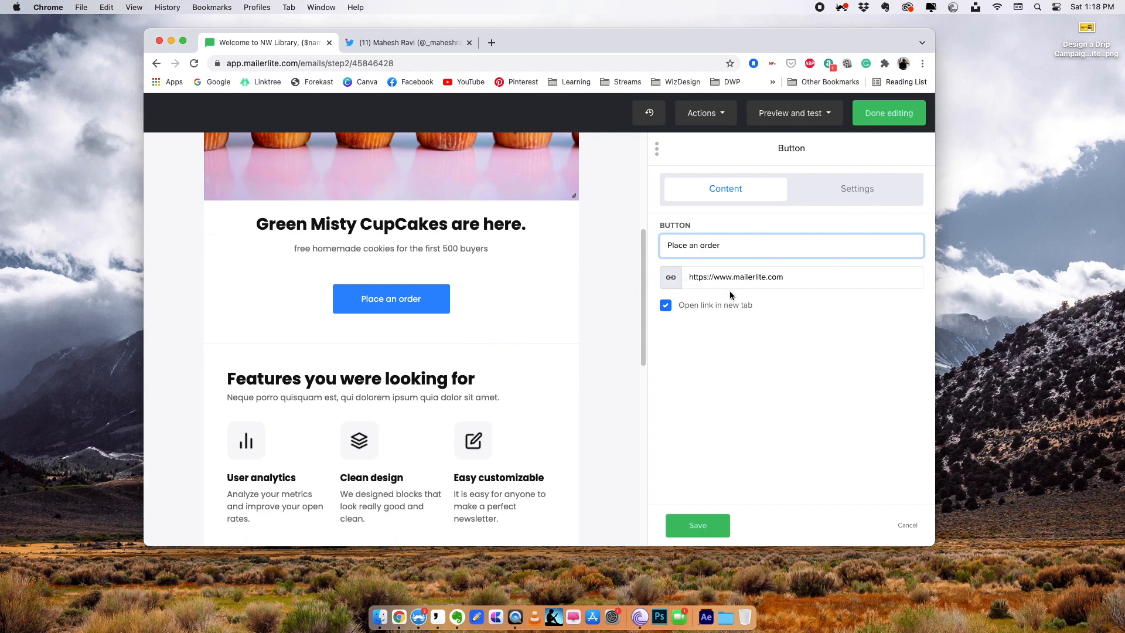
pyautogui.moveTo(790, 279); pyautogui.dragTo(683, 278)
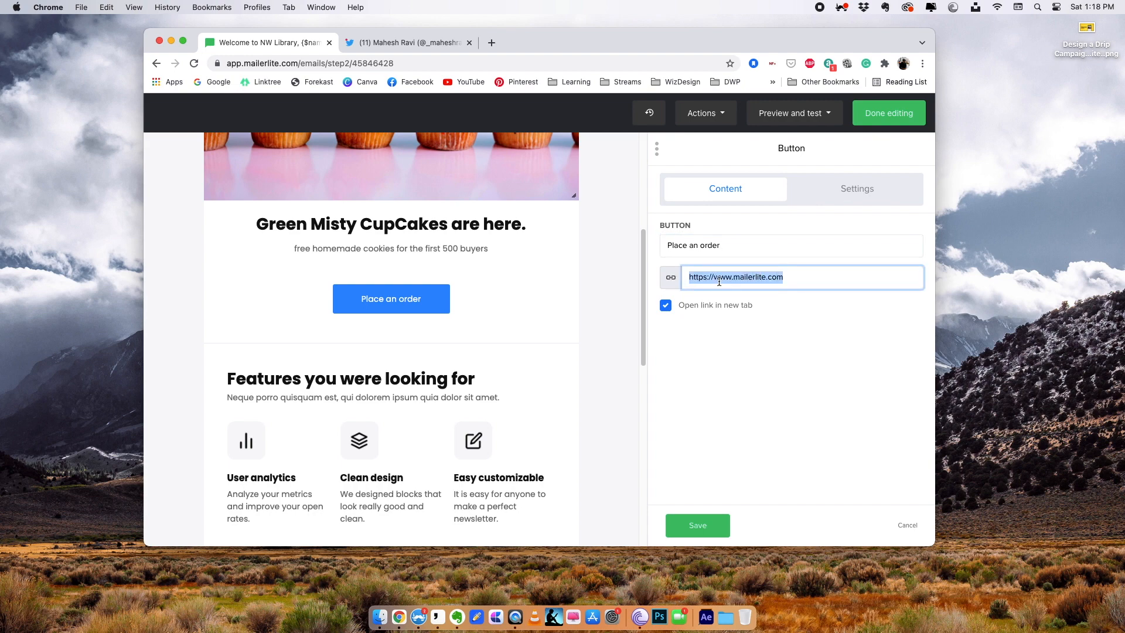
pyautogui.click(719, 361)
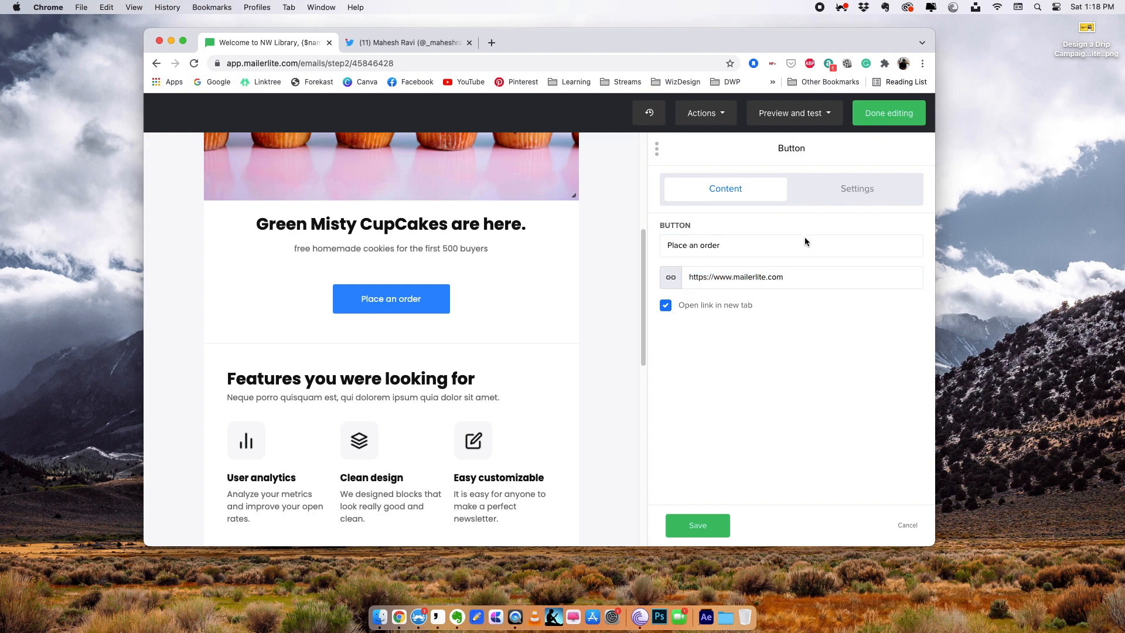
pyautogui.click(700, 526)
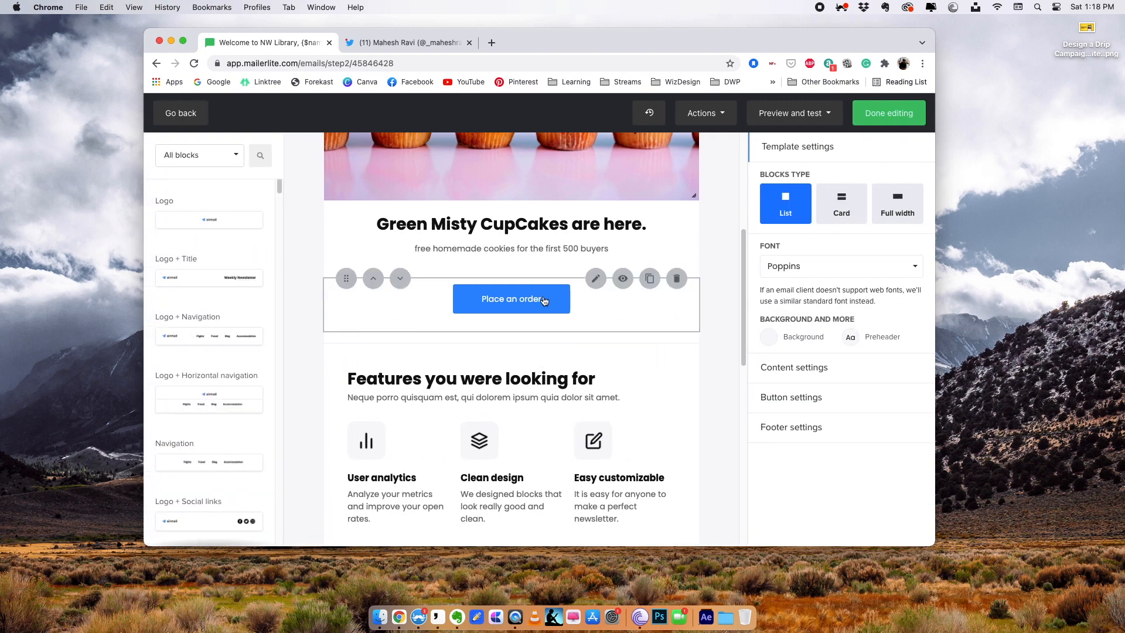
# Reduce the "Place an order" button block's top padding to the minimum and its bottom padding to 10.
pyautogui.click(529, 304)
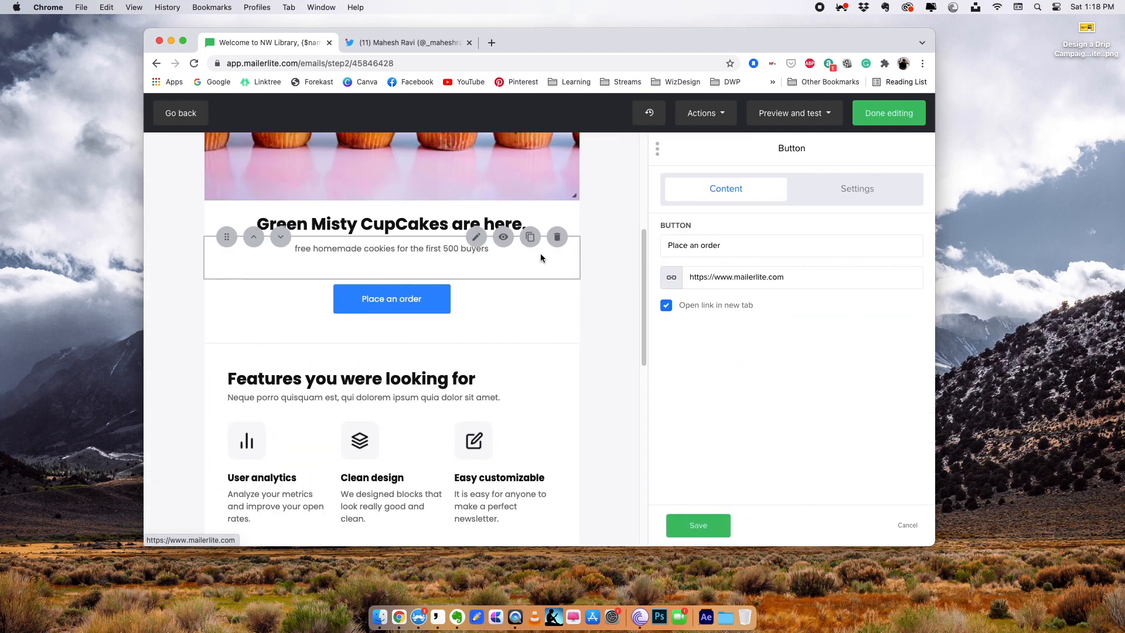
pyautogui.click(852, 192)
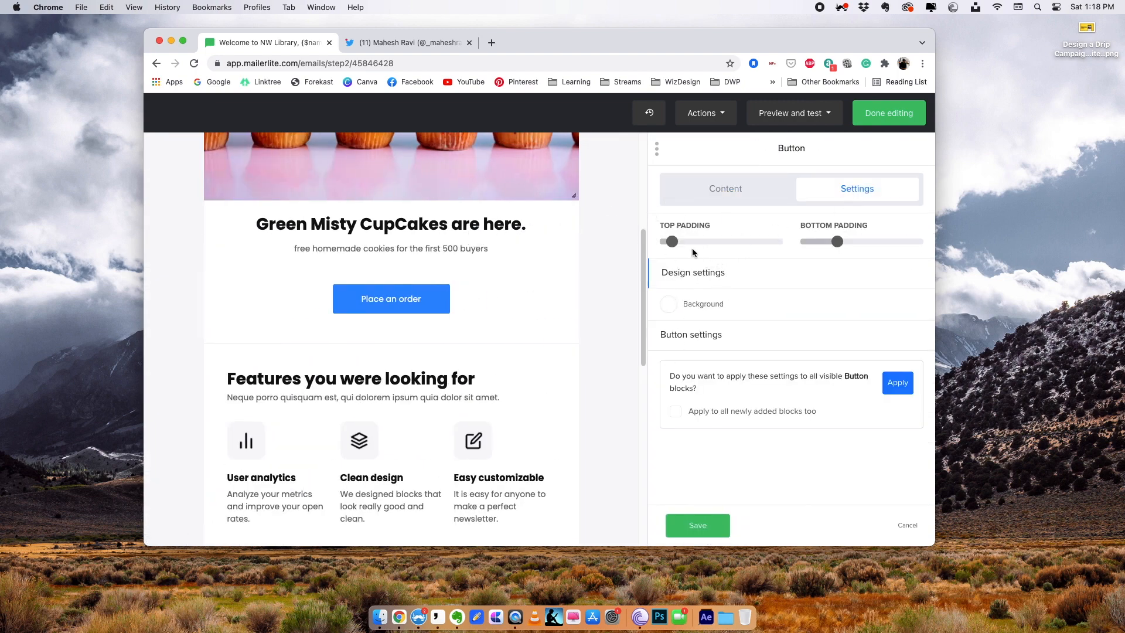
pyautogui.moveTo(672, 243); pyautogui.dragTo(662, 246)
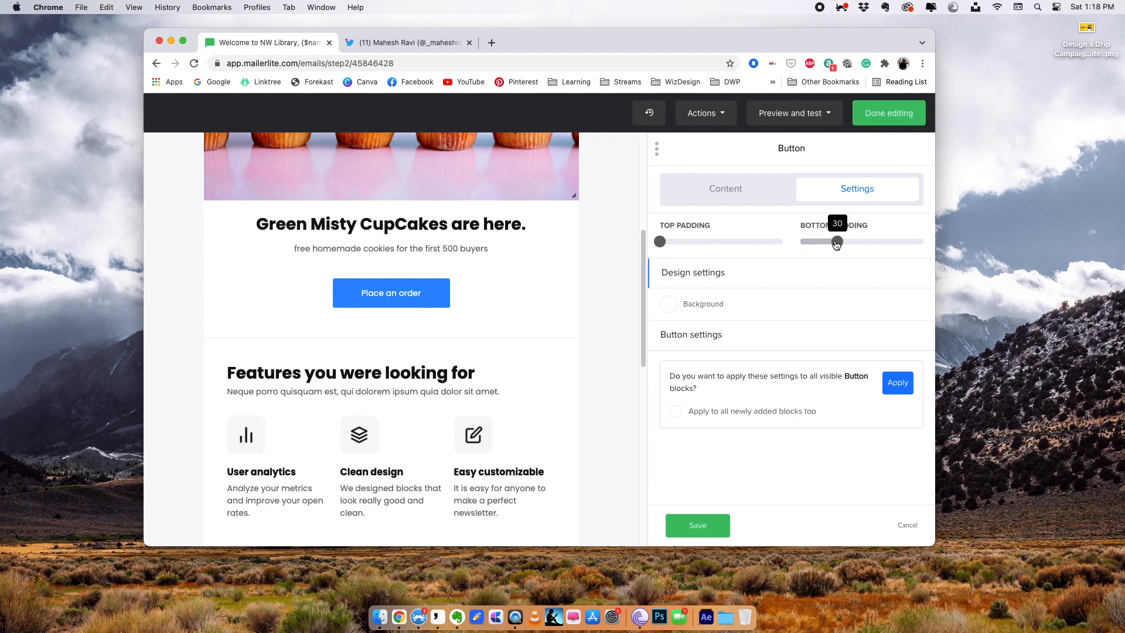
pyautogui.moveTo(837, 243); pyautogui.dragTo(815, 245)
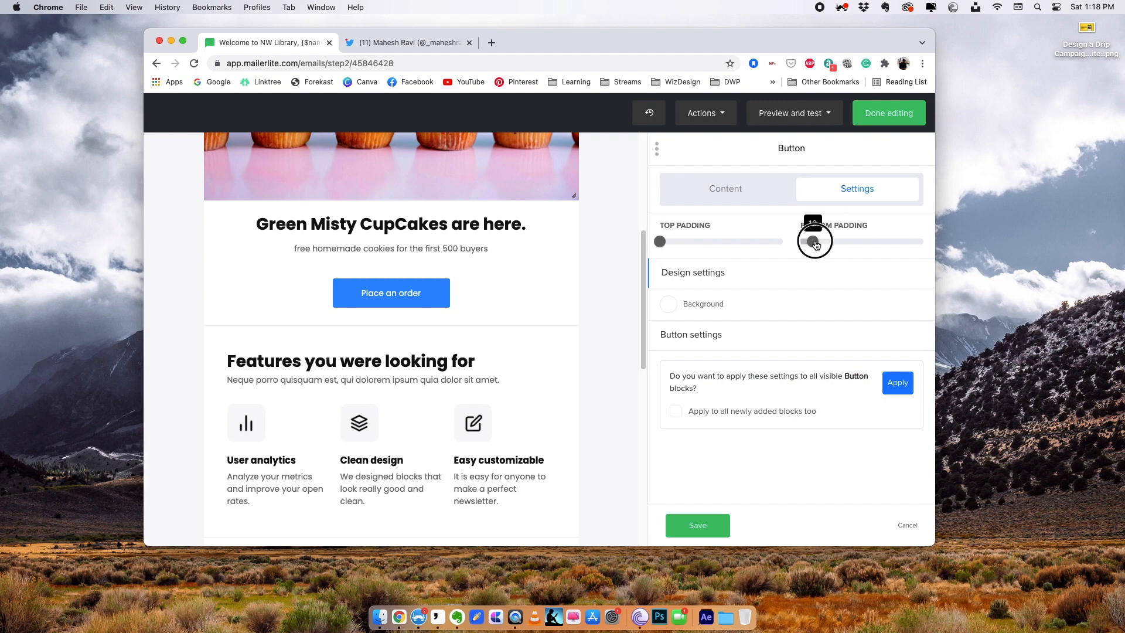
pyautogui.click(720, 518)
# Set the "Place an order" button's background color to the teal green #20c997 and save the button design.
pyautogui.click(716, 336)
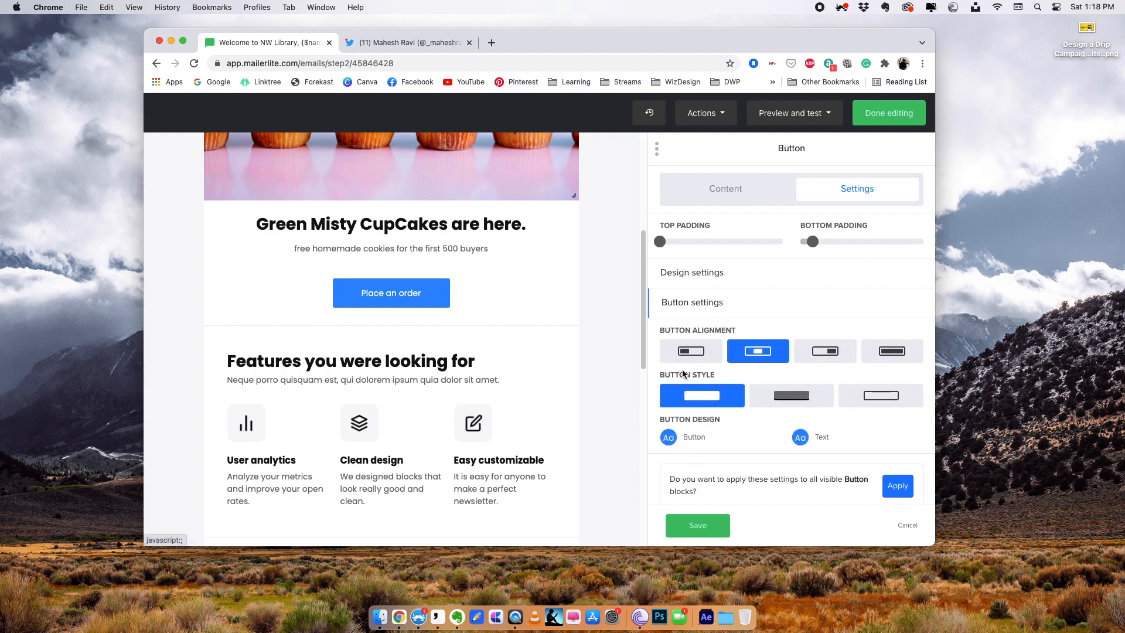
pyautogui.click(785, 403)
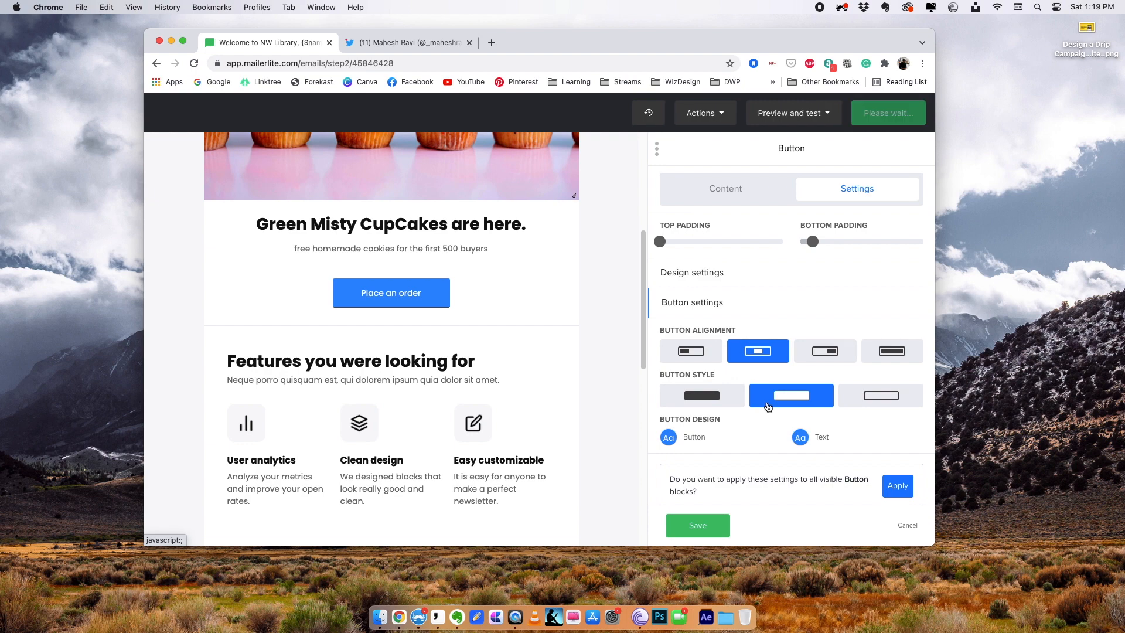
pyautogui.click(679, 402)
pyautogui.click(669, 439)
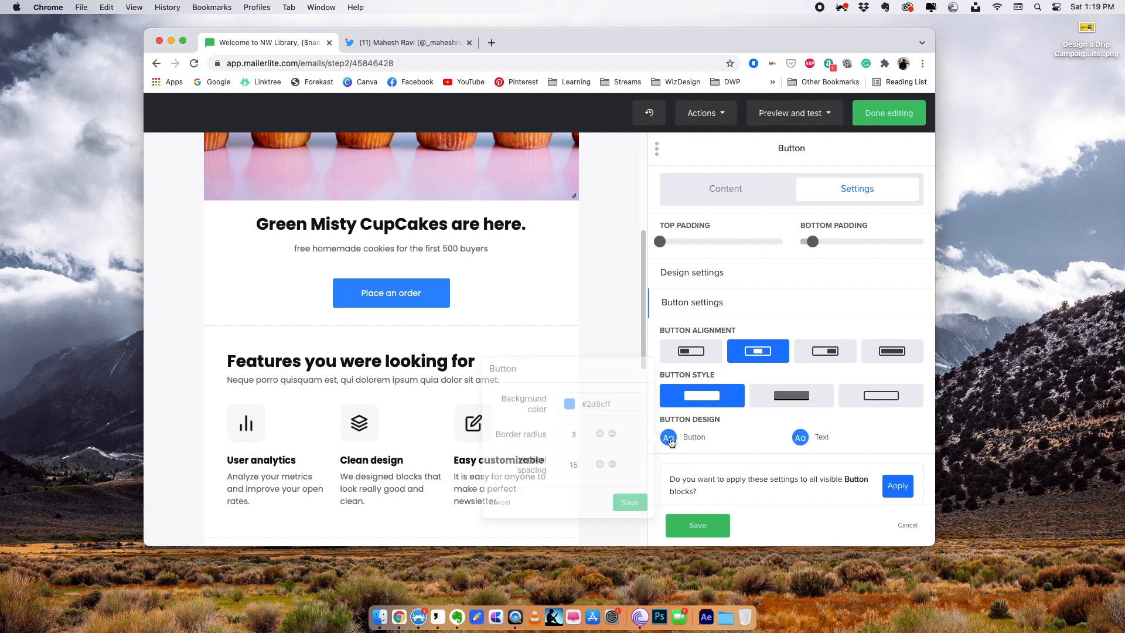
pyautogui.click(572, 413)
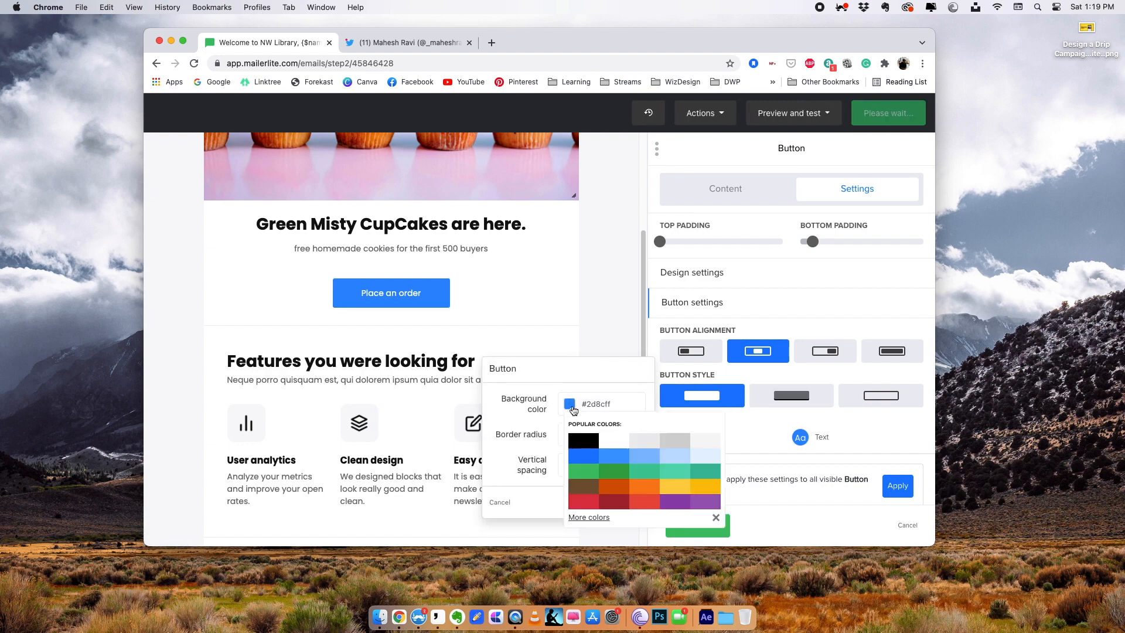
pyautogui.click(587, 473)
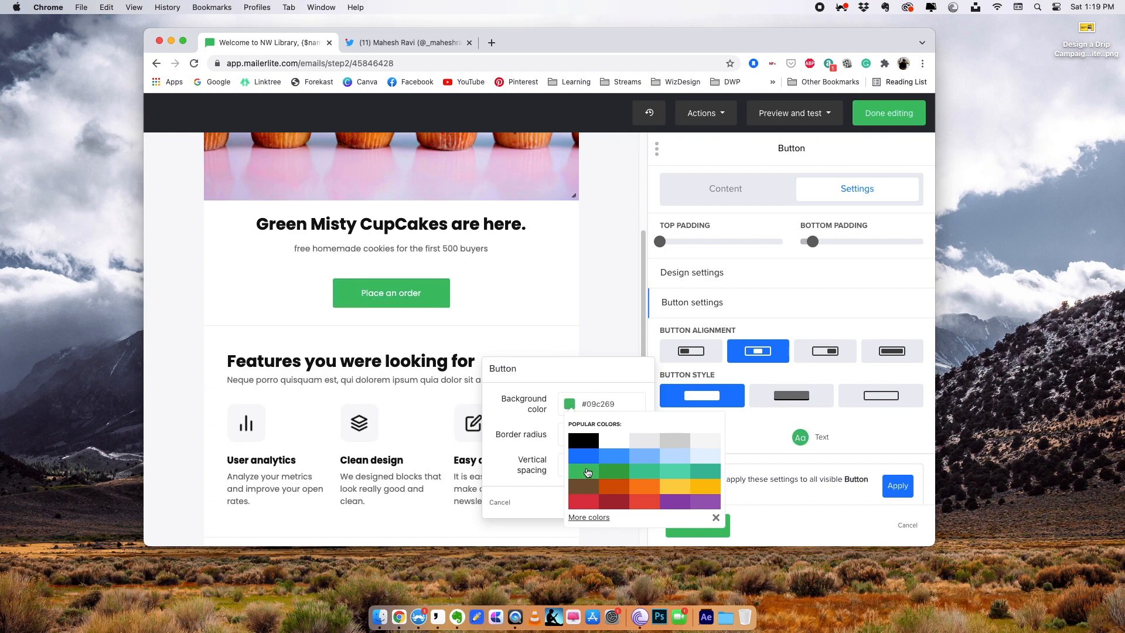
pyautogui.scroll(5, 558, 262)
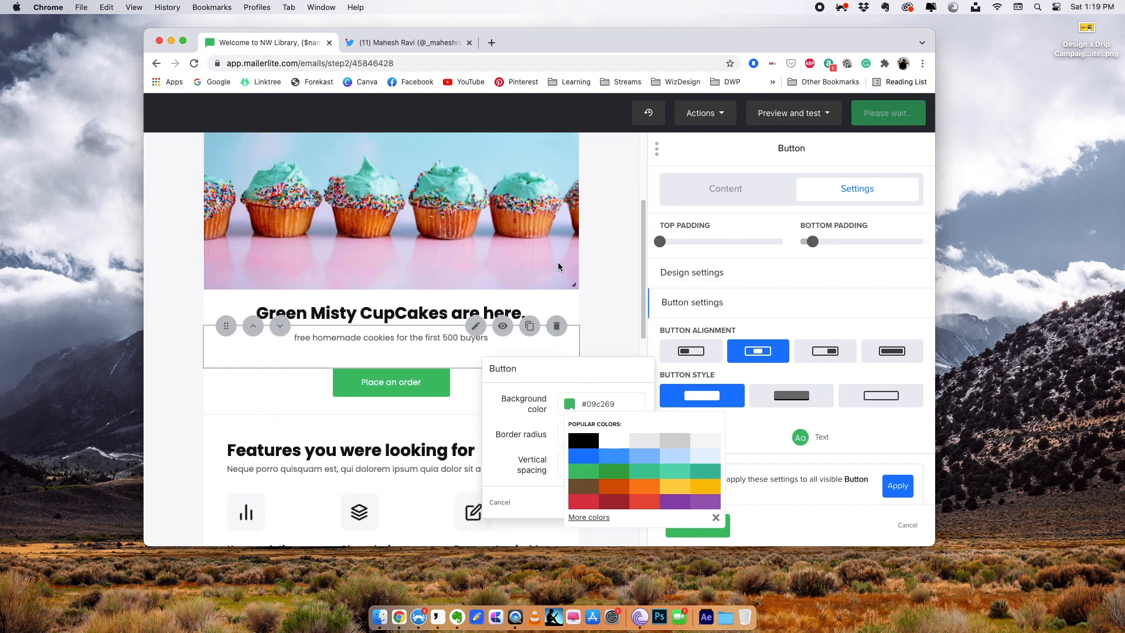
pyautogui.scroll(-3, 557, 262)
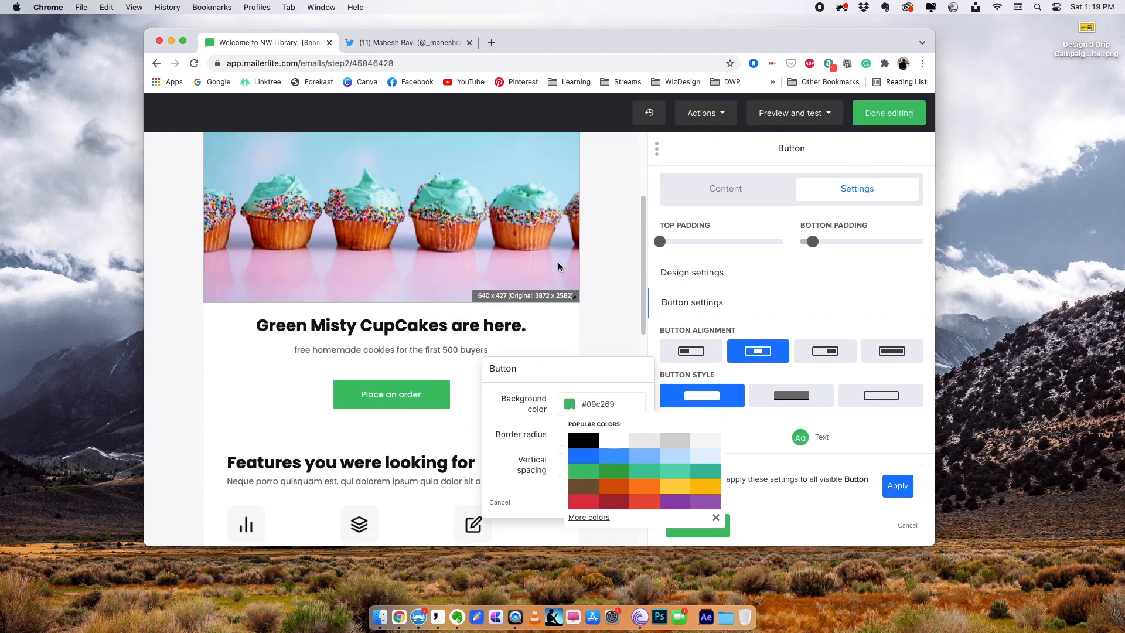
pyautogui.click(641, 477)
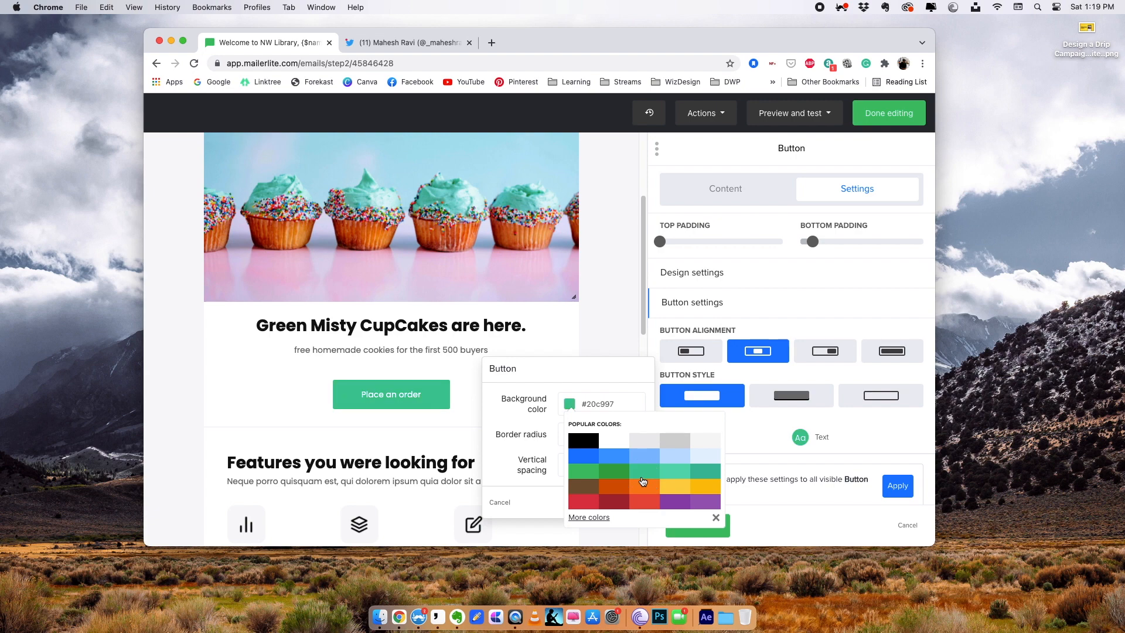
pyautogui.click(715, 517)
pyautogui.click(630, 502)
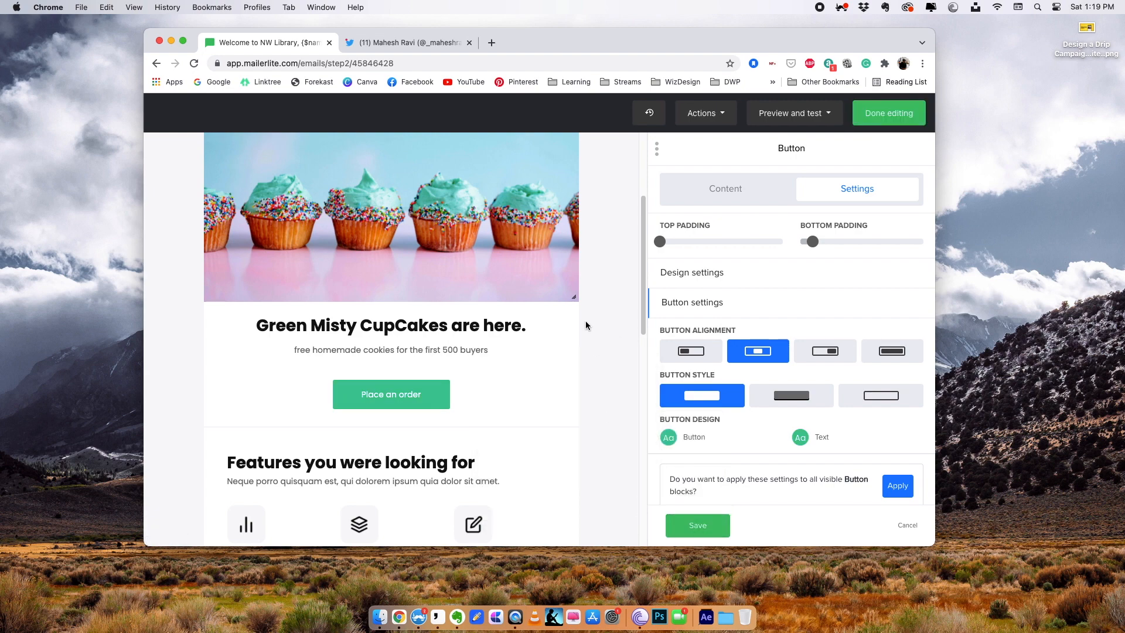
# Delete the "Features you were looking for" block below the "Place an order" button.
pyautogui.scroll(-4, 527, 375)
pyautogui.scroll(2, 528, 363)
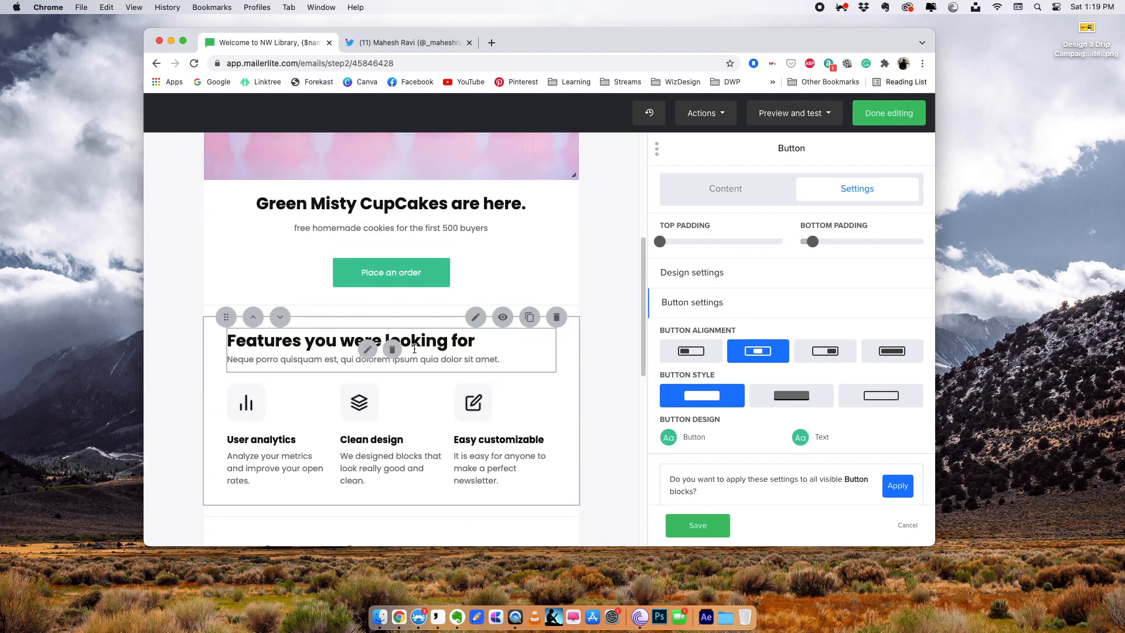
pyautogui.click(521, 362)
pyautogui.click(565, 369)
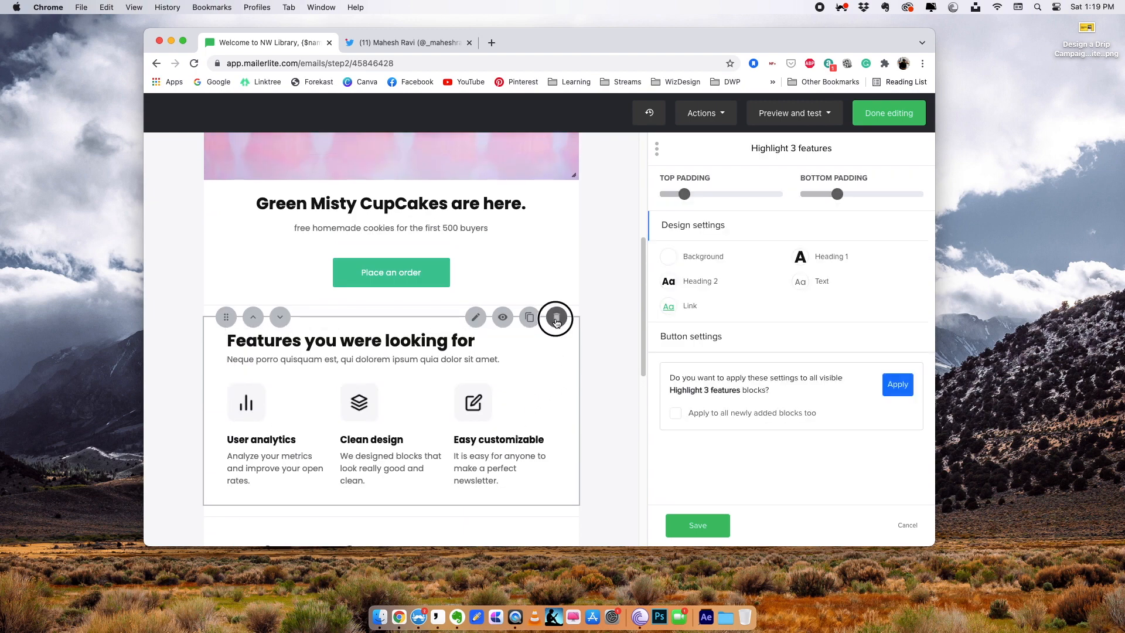
pyautogui.click(556, 317)
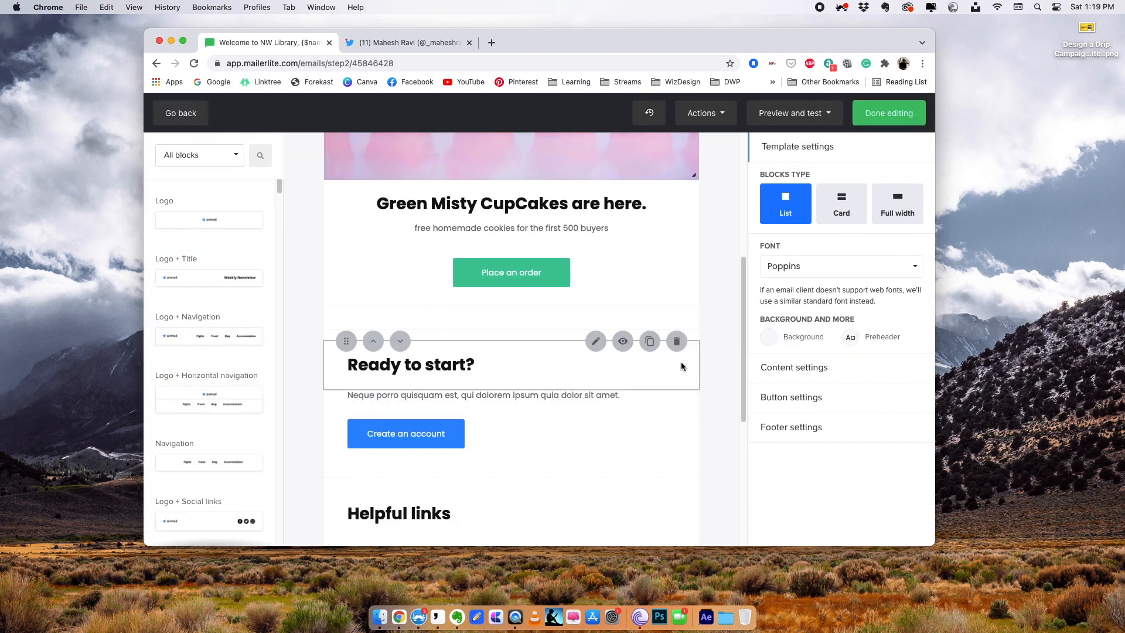
# Delete the "Ready to start?" heading, its text, the "Create an account" button and the "Helpful links" section.
pyautogui.click(682, 351)
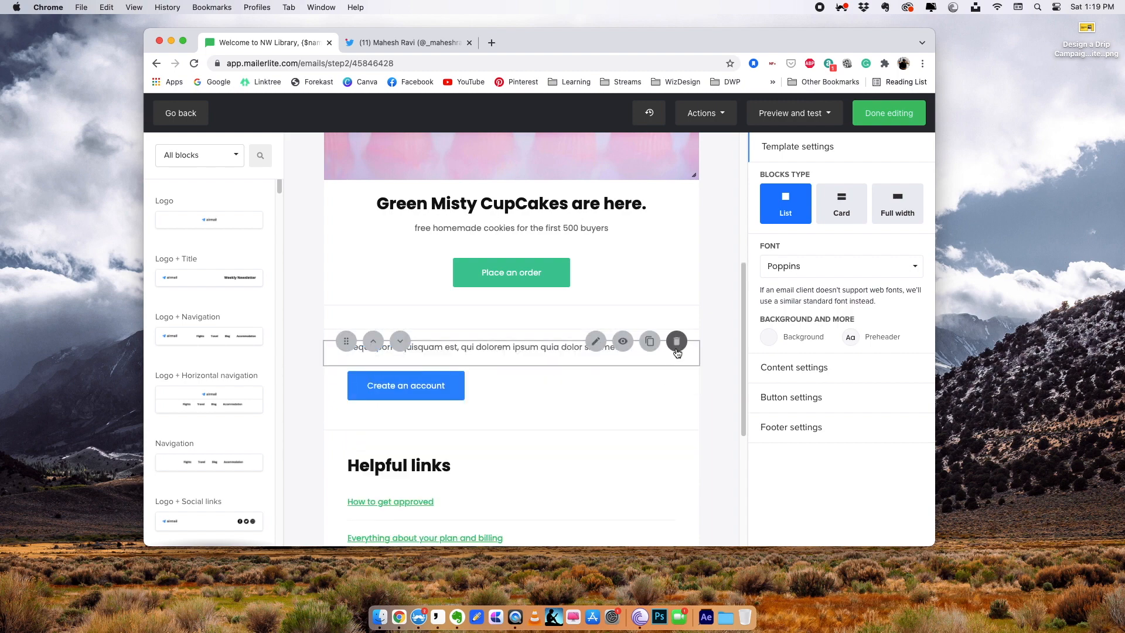
pyautogui.click(680, 350)
pyautogui.click(678, 343)
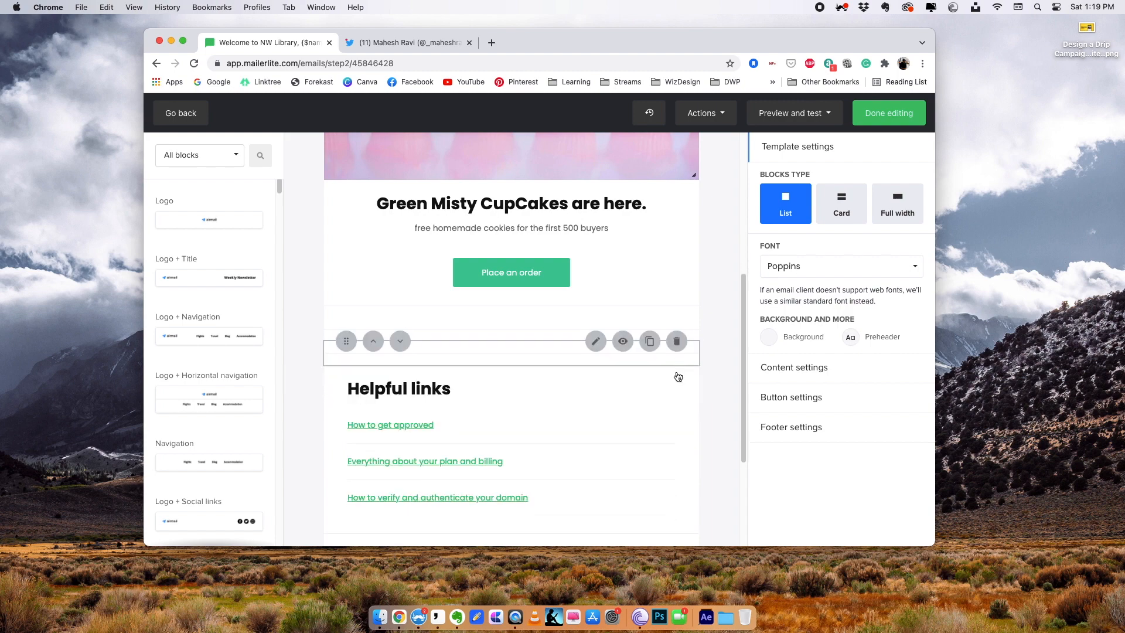
pyautogui.click(677, 365)
pyautogui.click(678, 365)
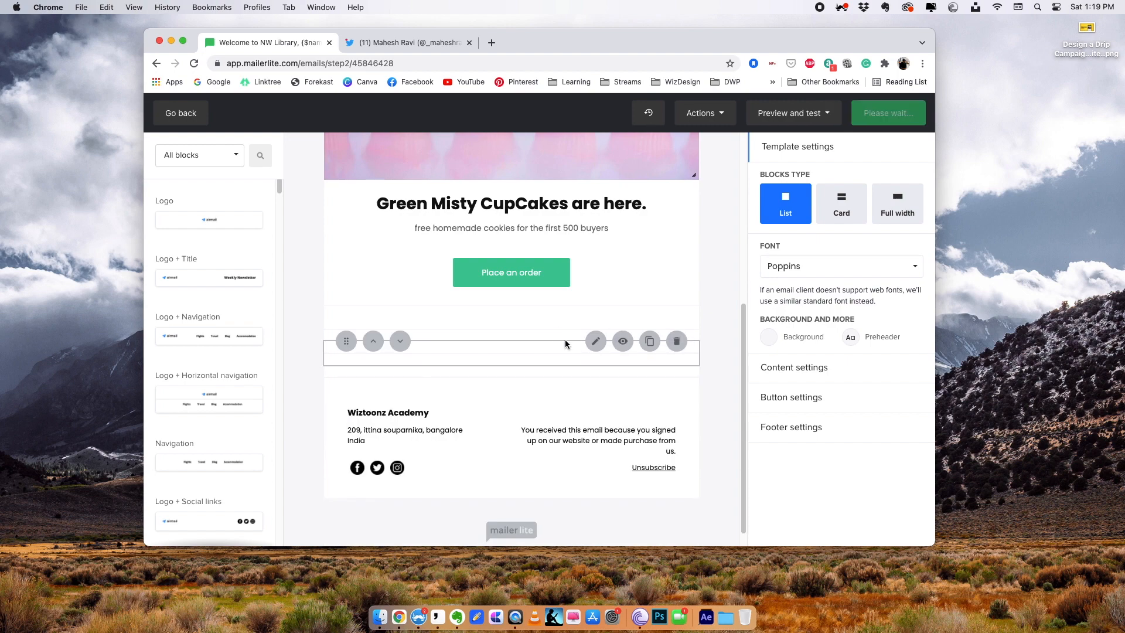
# Delete the leftover empty blocks between the "Place an order" button and the footer.
pyautogui.click(568, 347)
pyautogui.click(557, 341)
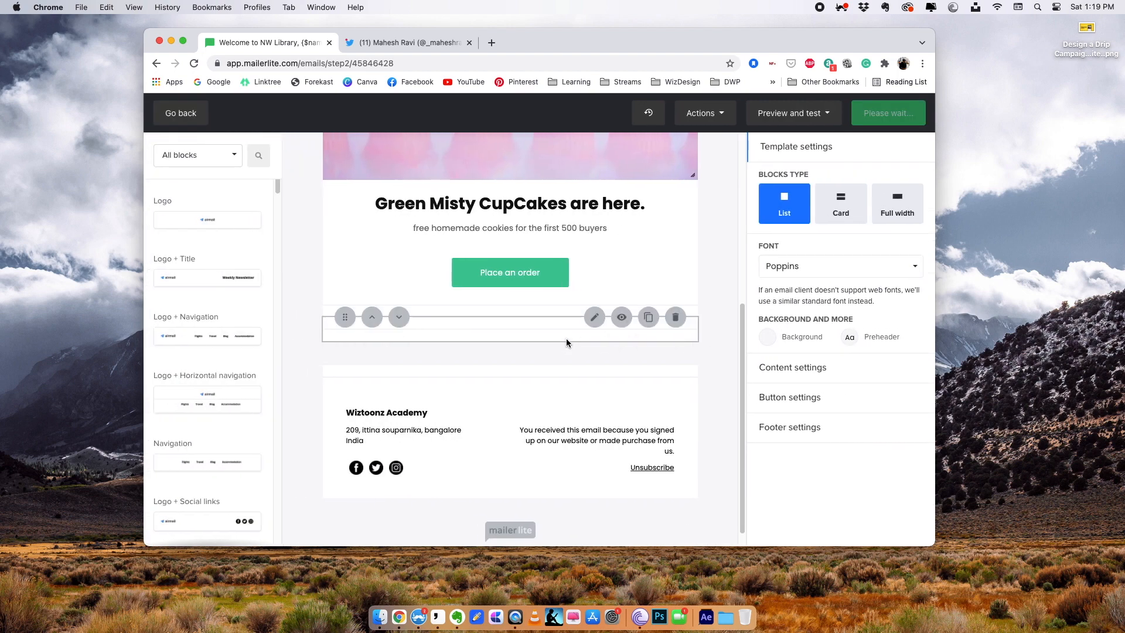
pyautogui.click(677, 325)
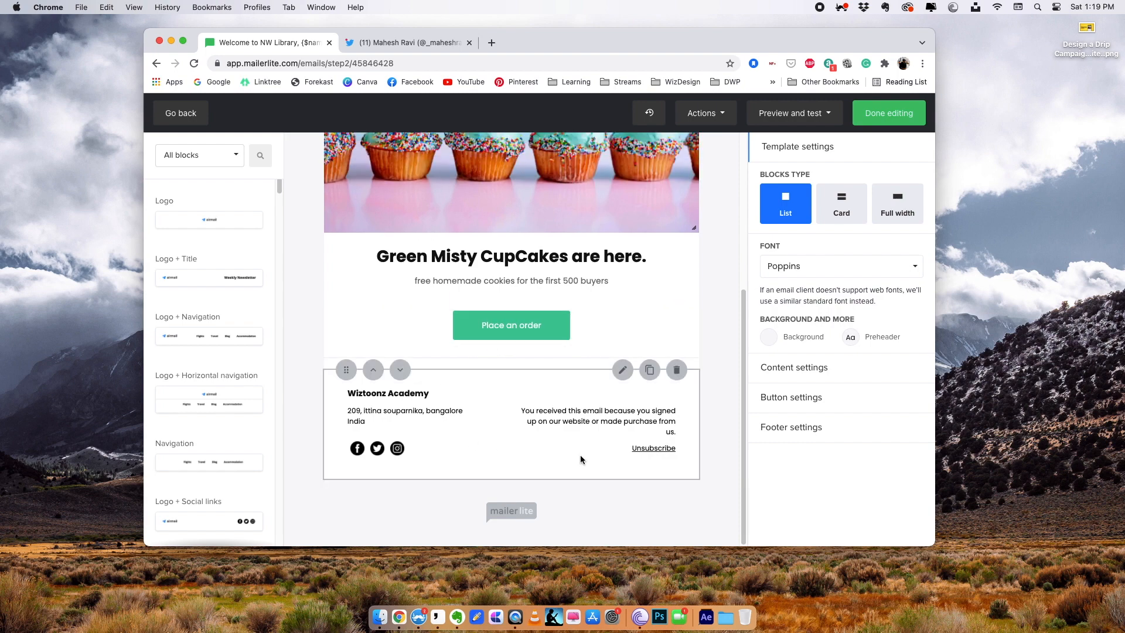
# Change the footer's company name to "Butter Side up" and save the block.
pyautogui.scroll(3, 404, 280)
pyautogui.scroll(-3, 400, 280)
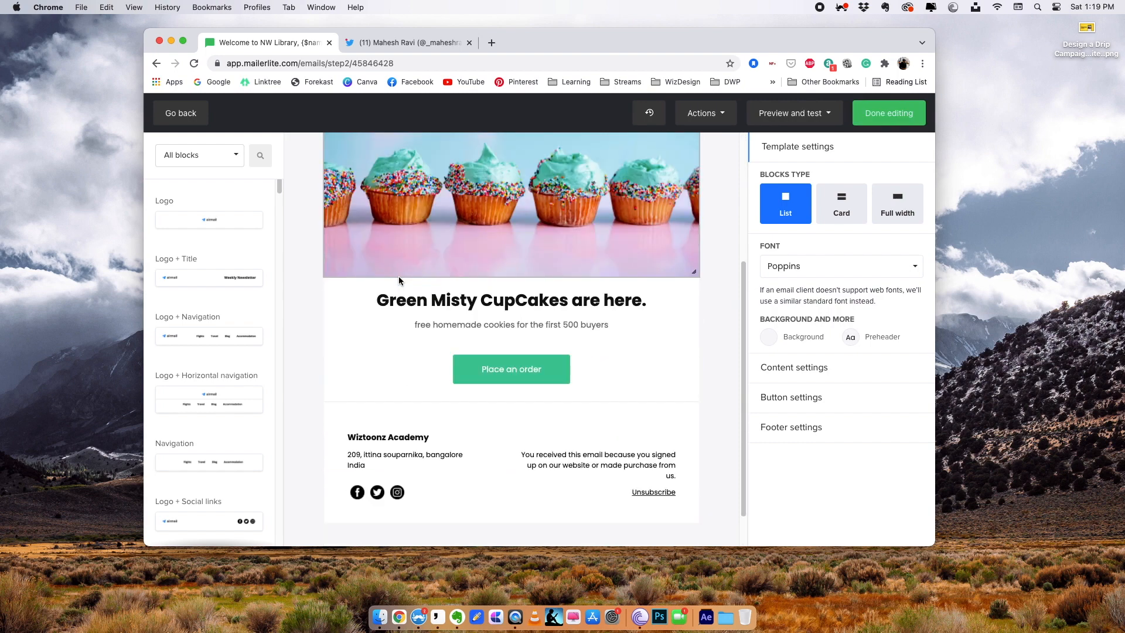
pyautogui.click(375, 390)
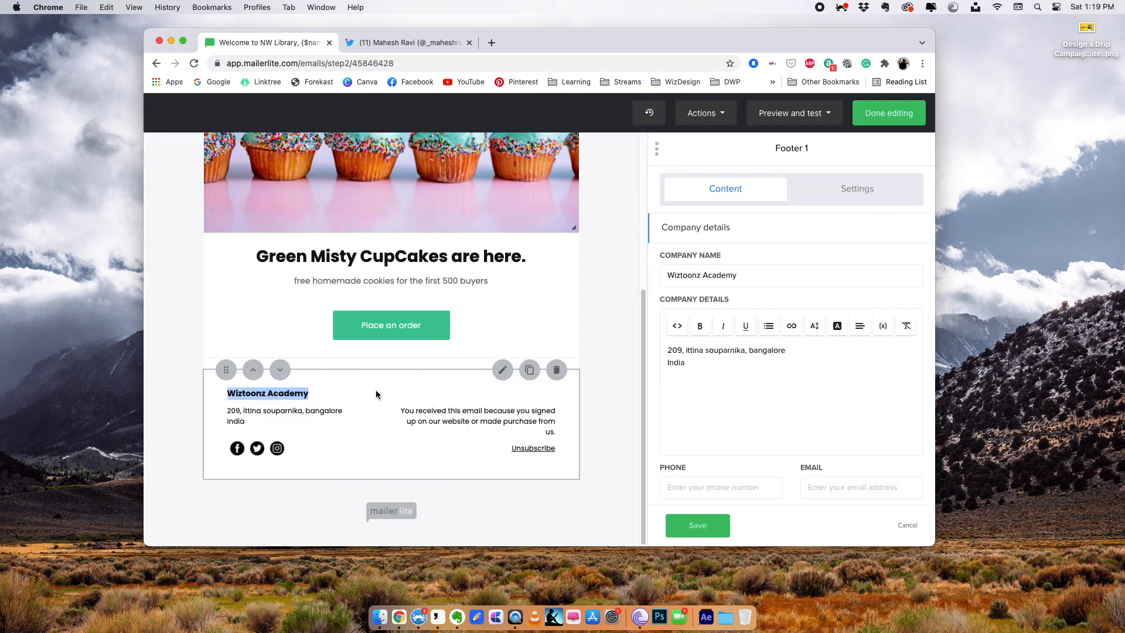
pyautogui.tripleClick(766, 276)
pyautogui.write('Butter')
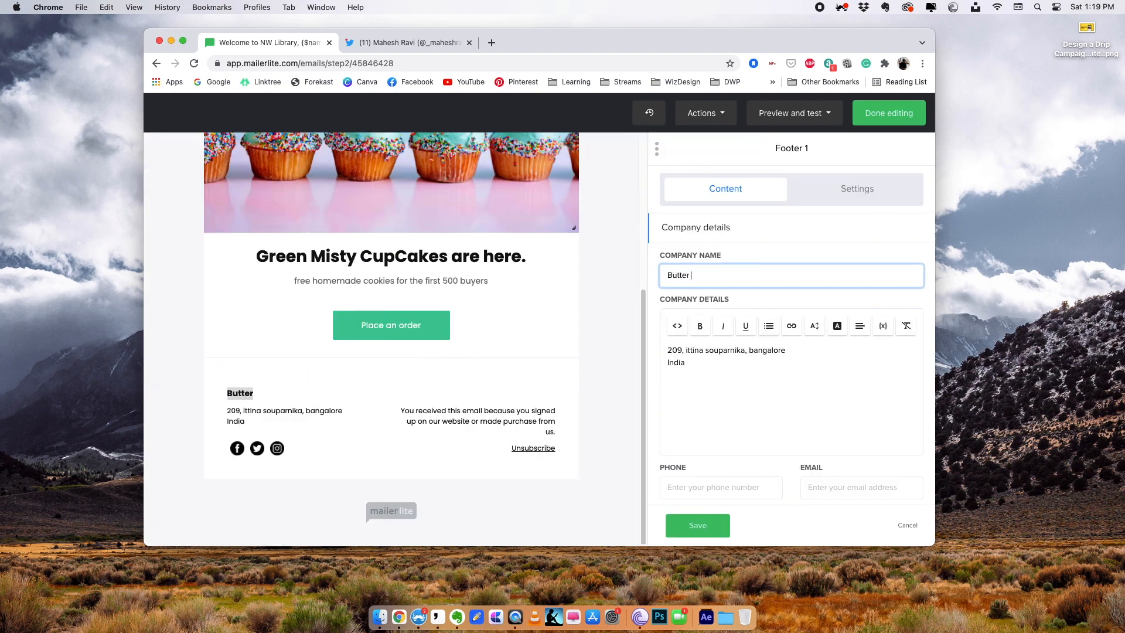
pyautogui.write(' Side up')
pyautogui.click(707, 371)
pyautogui.press('super+a')
pyautogui.click(727, 424)
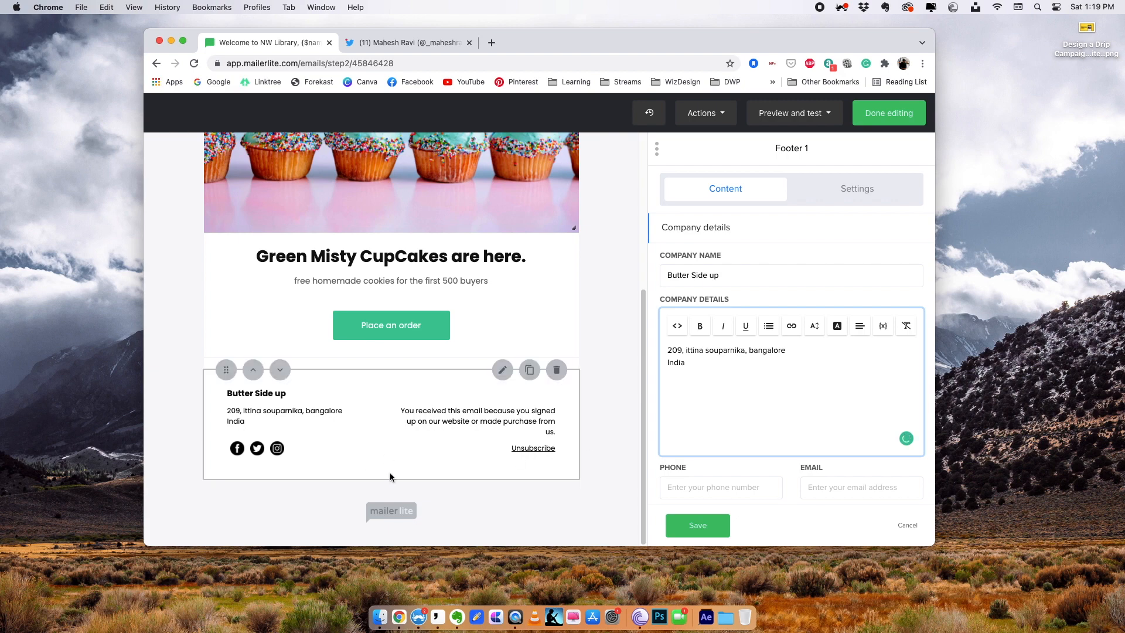
pyautogui.click(699, 519)
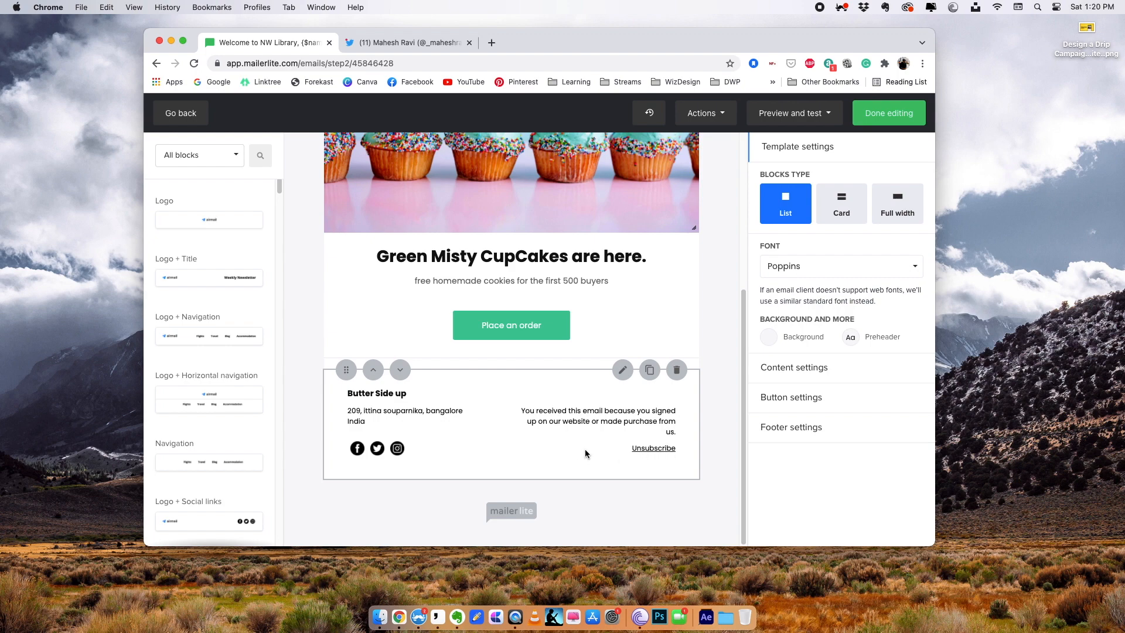
# Remove the Facebook, Twitter and Instagram social links from the footer and save the block.
pyautogui.click(408, 452)
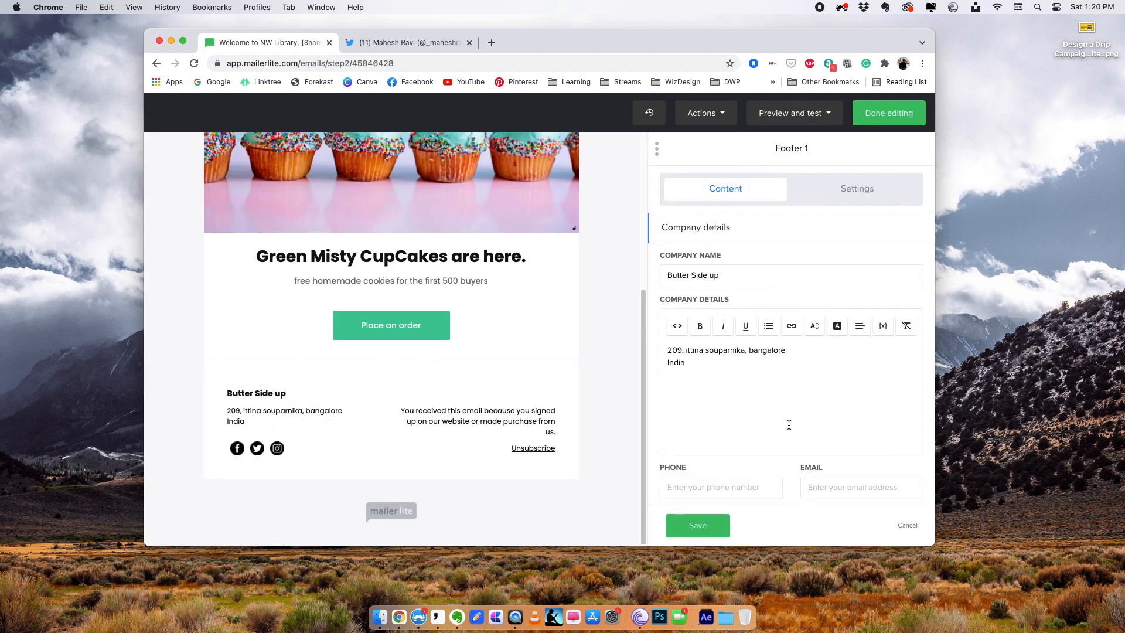
pyautogui.click(727, 449)
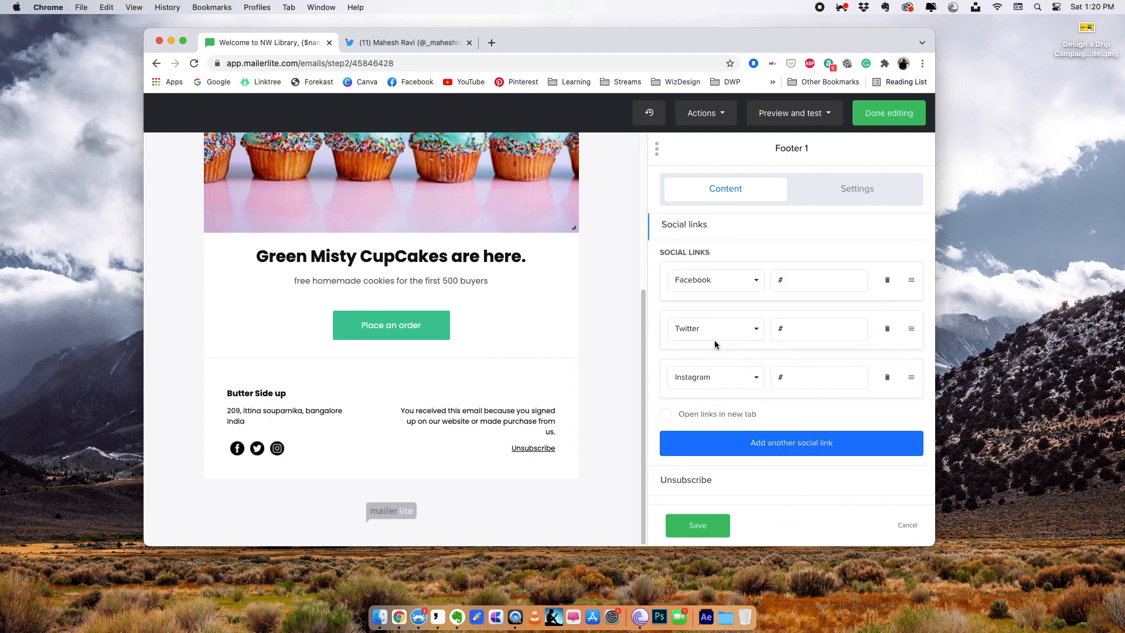
pyautogui.click(888, 281)
pyautogui.click(886, 316)
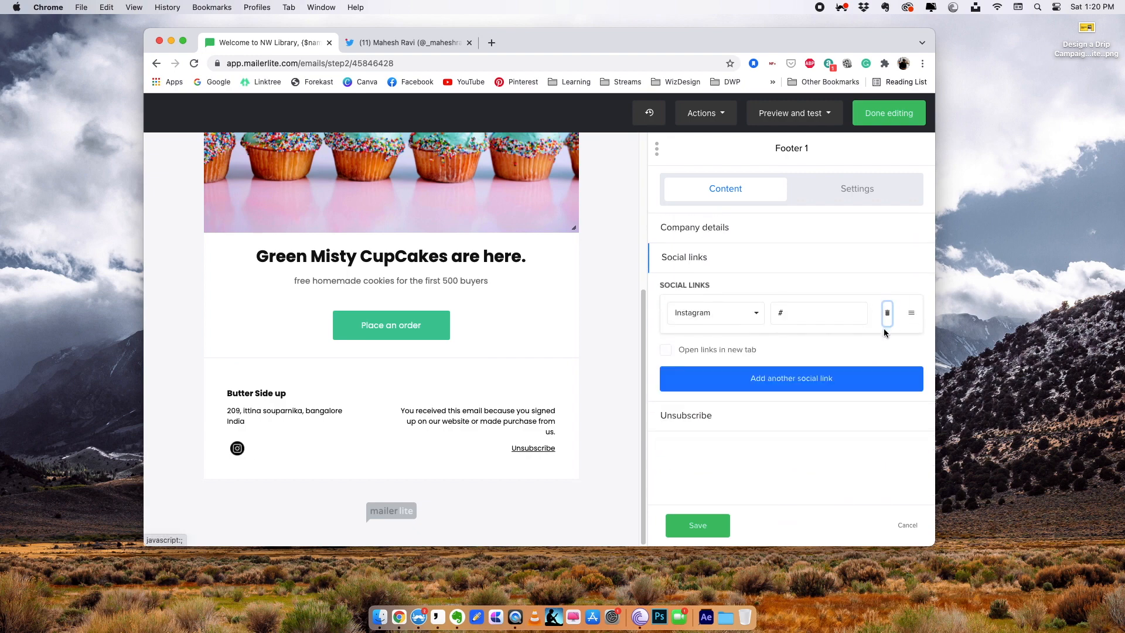
pyautogui.click(886, 316)
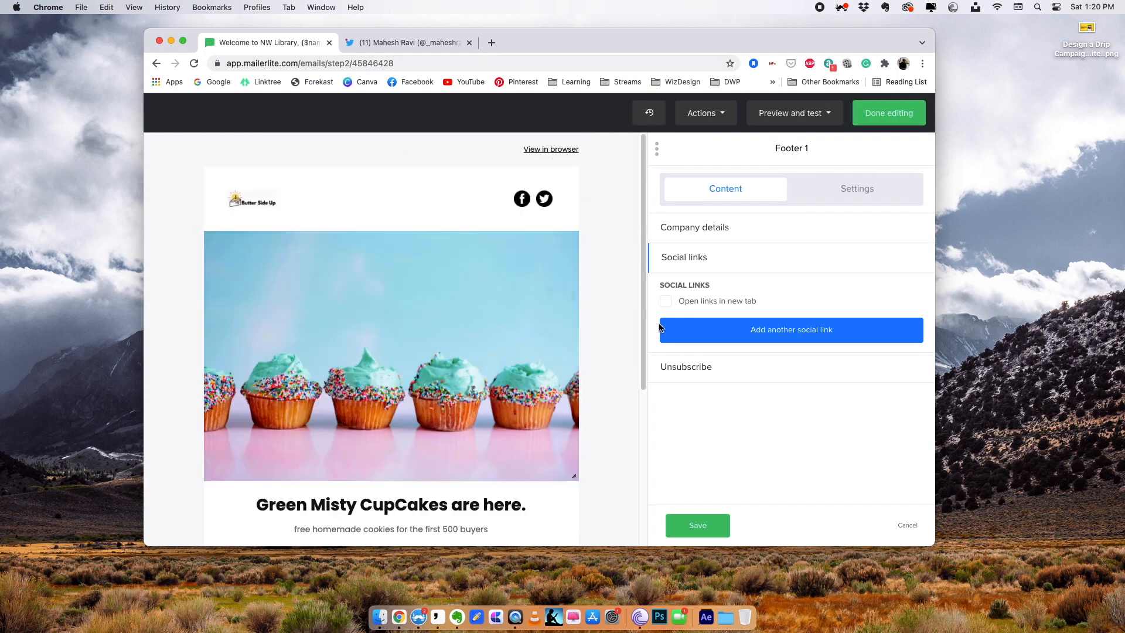
pyautogui.click(697, 525)
# Finish editing the email and proceed to the campaign review with all active subscribers selected as recipients.
pyautogui.scroll(-3, 580, 303)
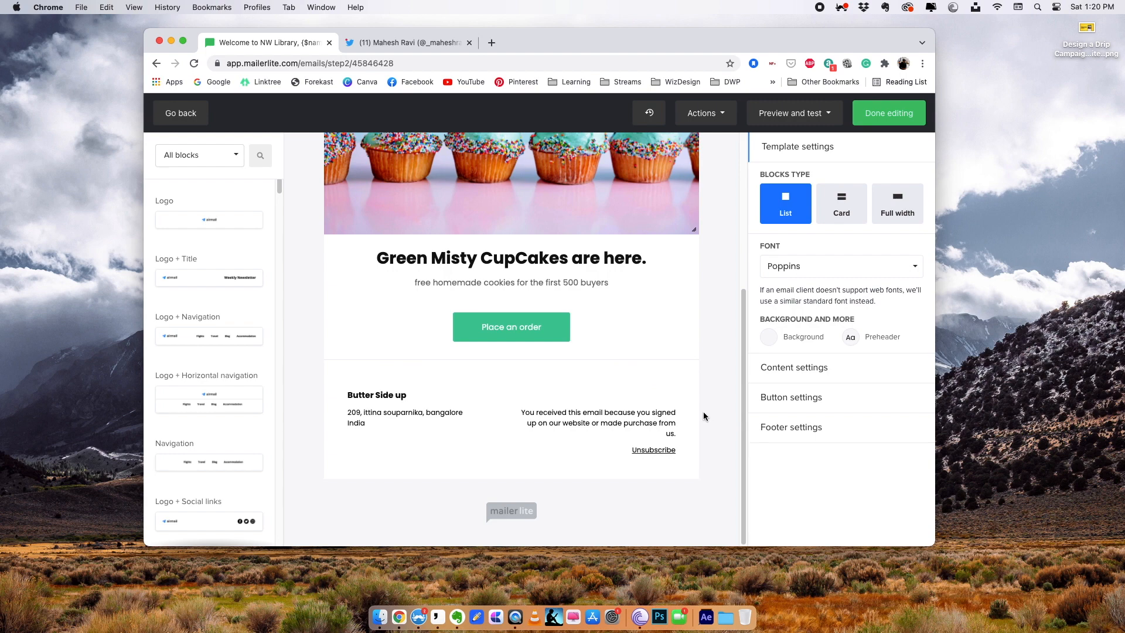
pyautogui.scroll(5, 704, 415)
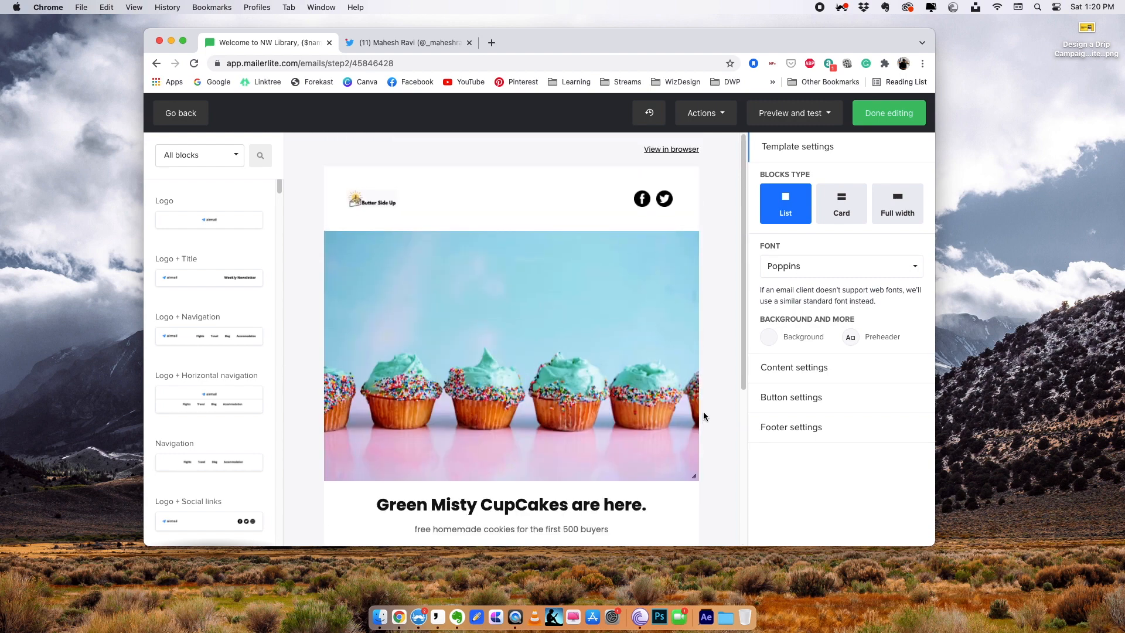
pyautogui.click(859, 117)
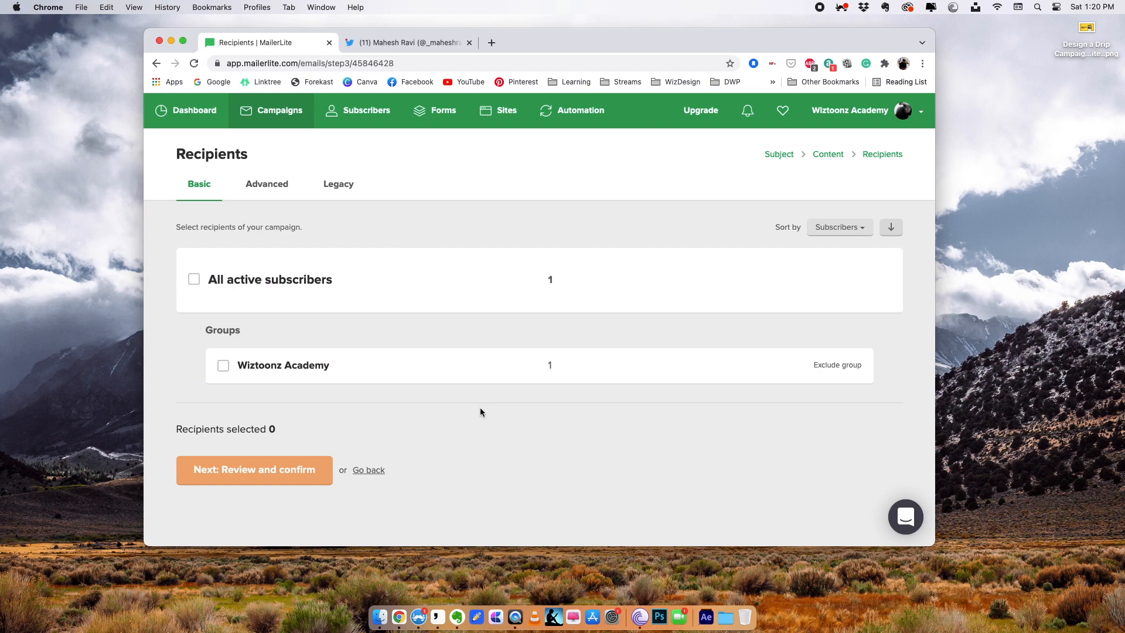
pyautogui.click(192, 280)
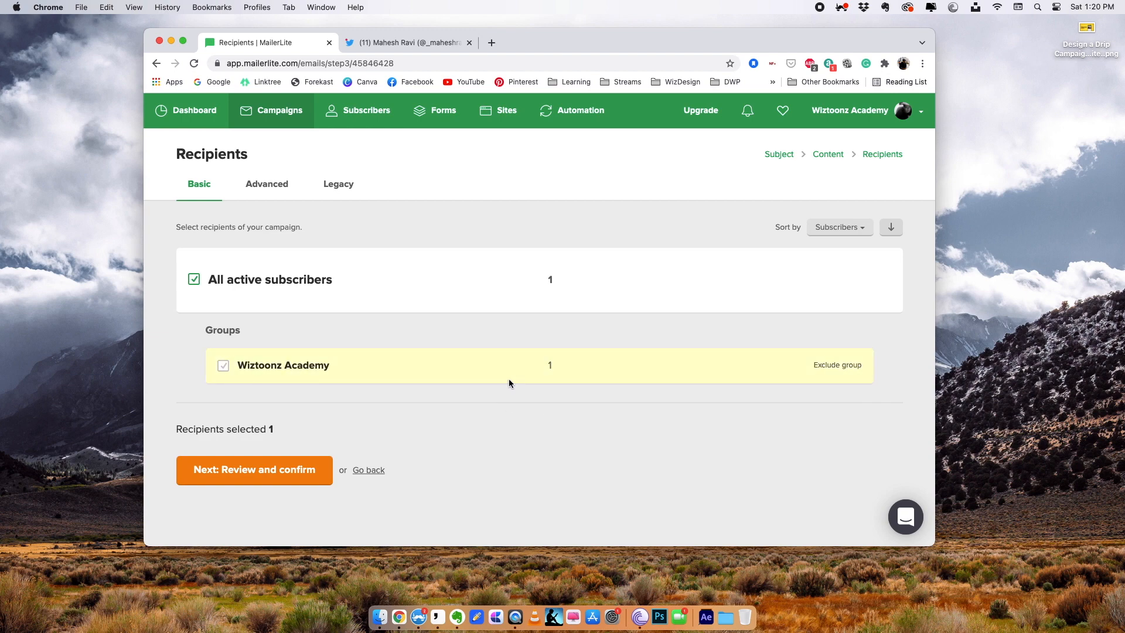
pyautogui.click(242, 475)
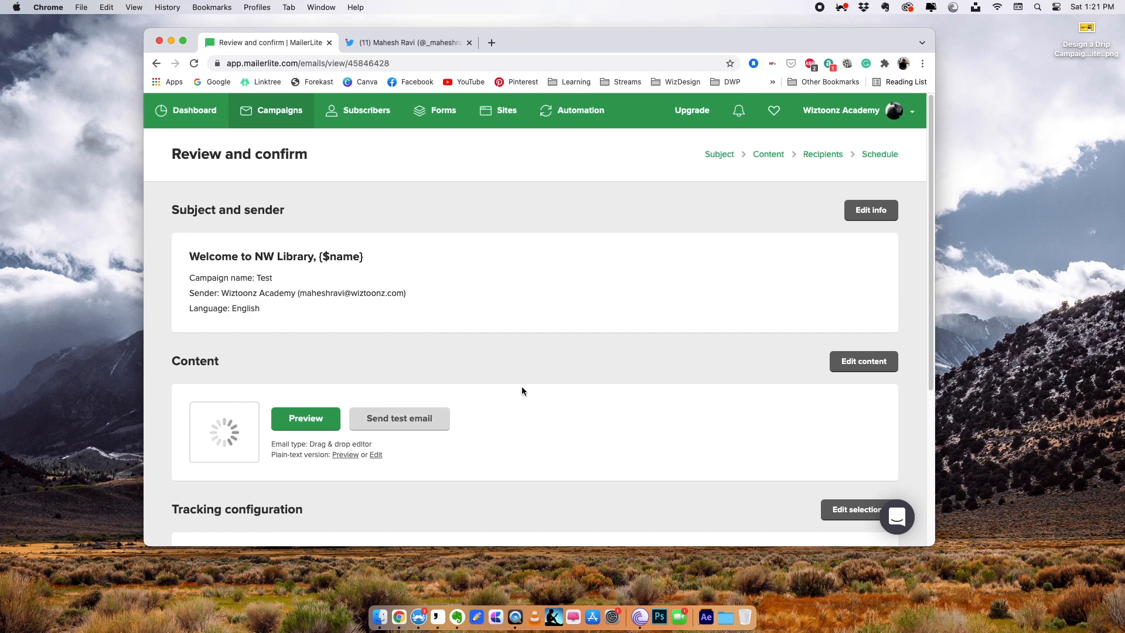
# Send a test email of the campaign to the account owner's prefilled email address.
pyautogui.scroll(-3, 524, 384)
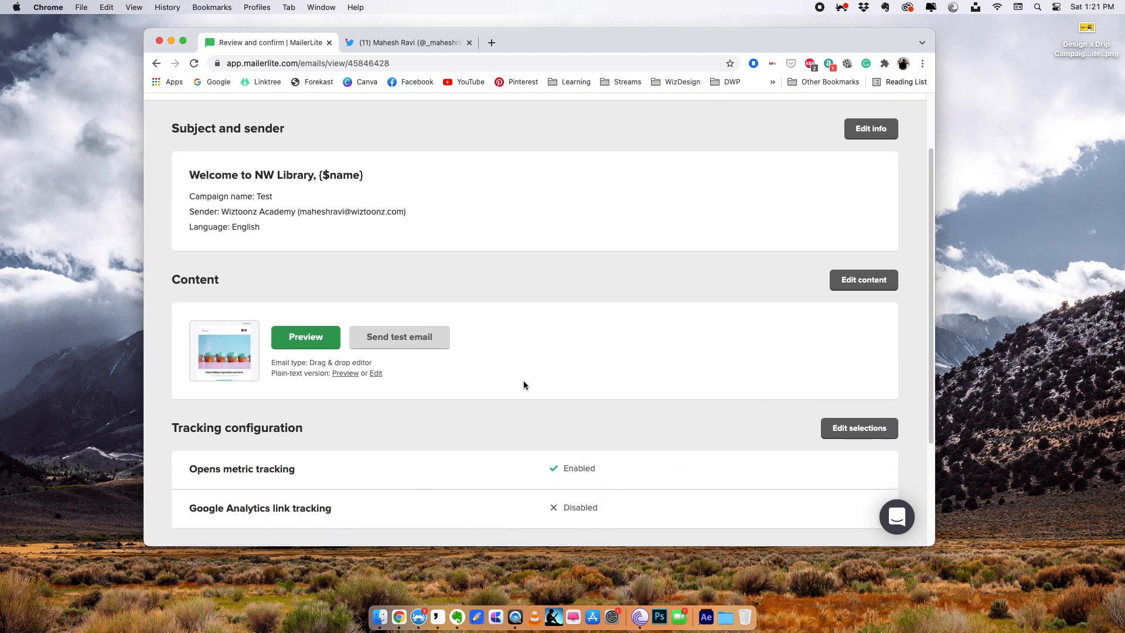
pyautogui.click(430, 344)
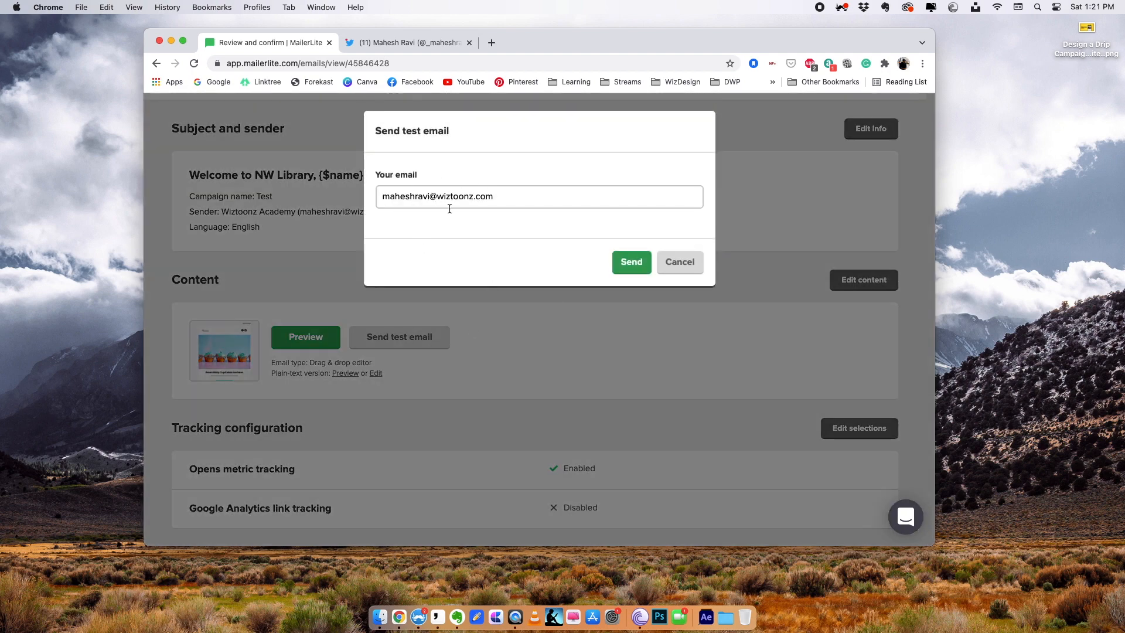
pyautogui.click(509, 197)
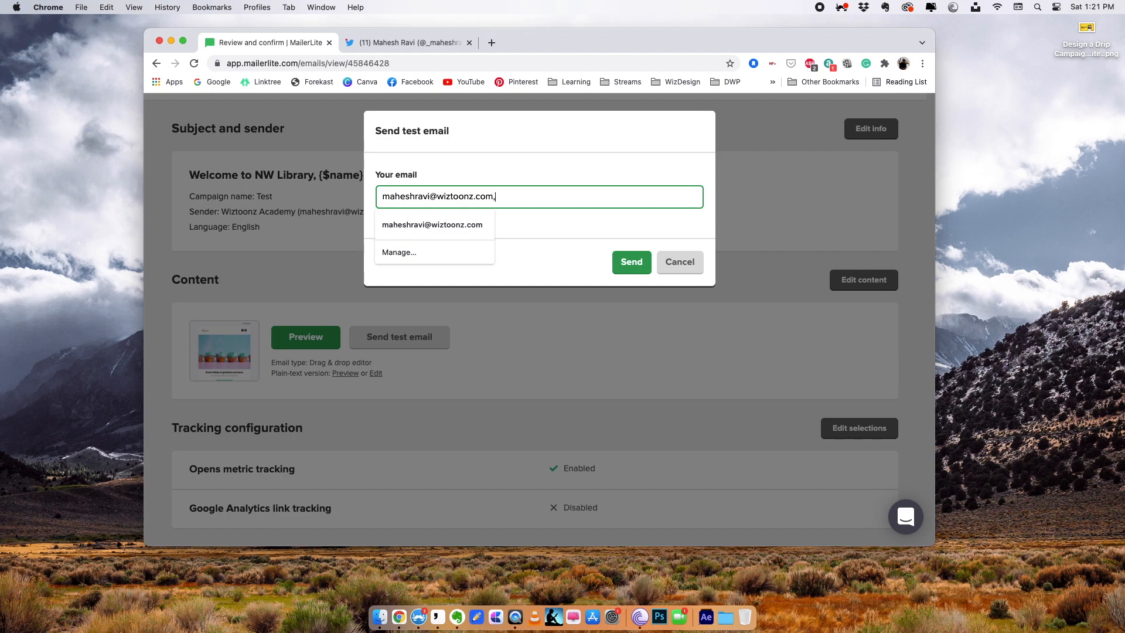
pyautogui.click(573, 167)
pyautogui.click(523, 196)
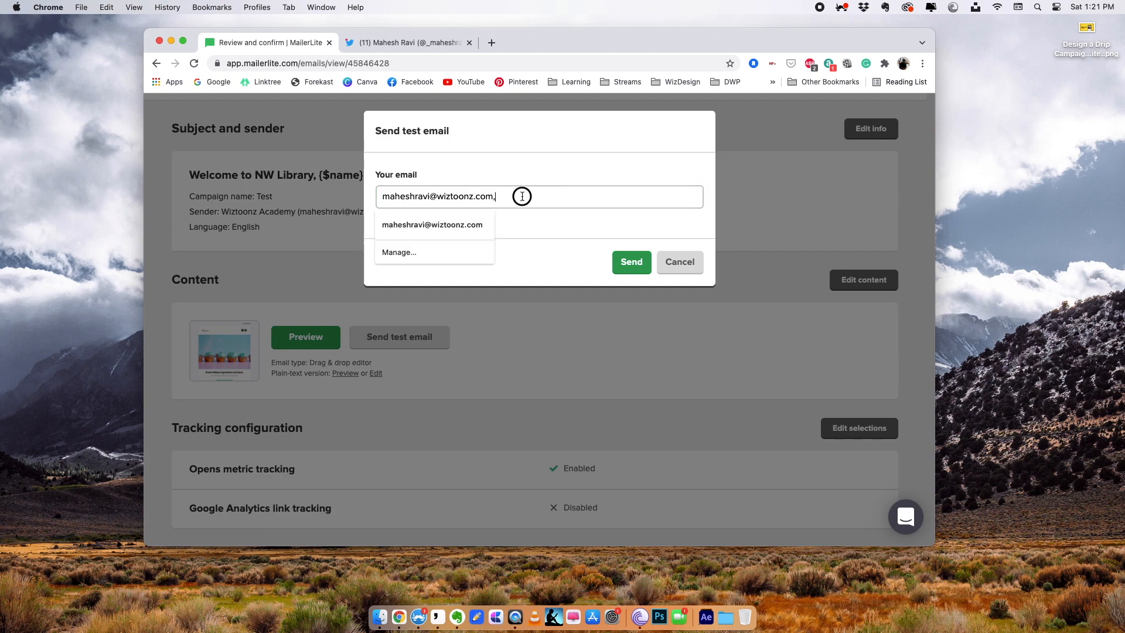
pyautogui.press('BackSpace')
pyautogui.click(613, 262)
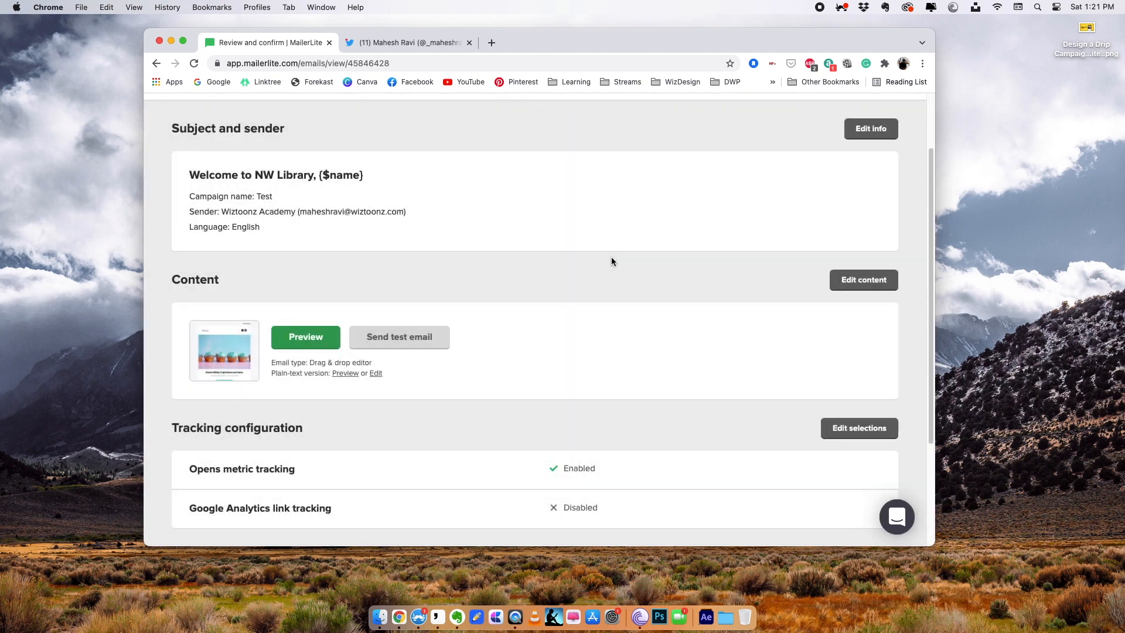
# Switch to the Tempo mail app, open the received test email, and examine its header, image, text and footer.
pyautogui.click(437, 617)
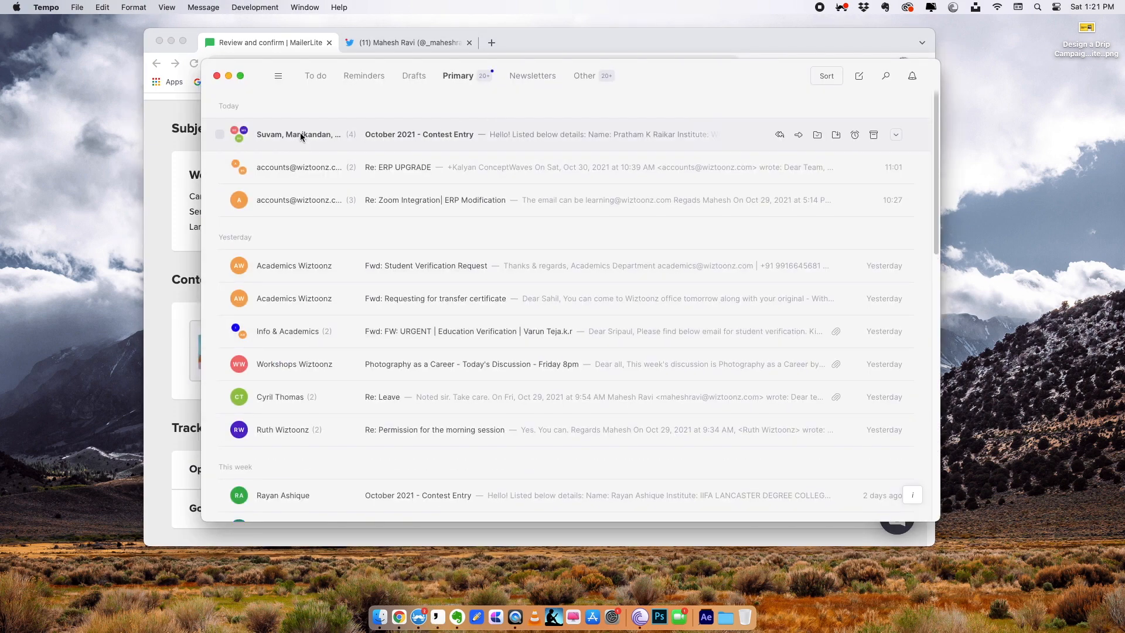
pyautogui.click(451, 76)
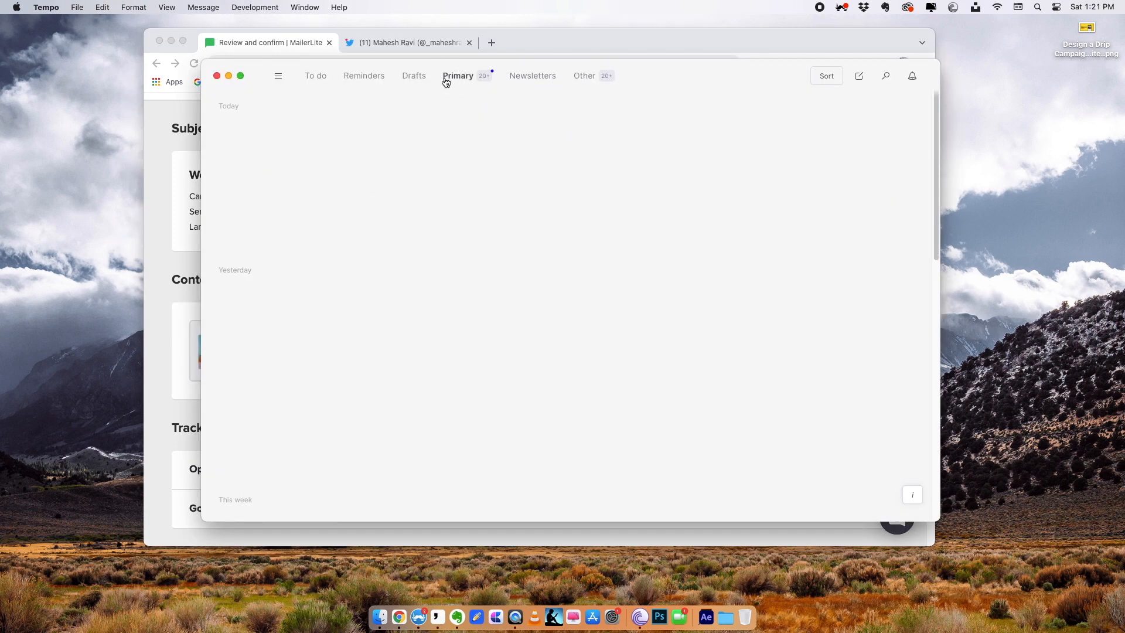
pyautogui.click(430, 137)
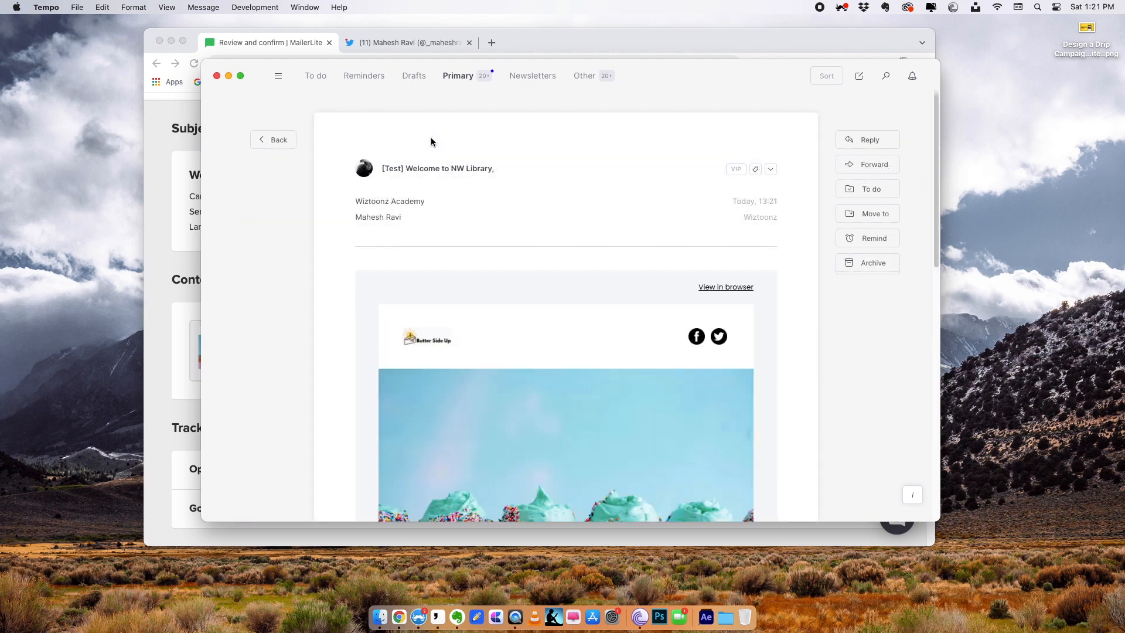
pyautogui.scroll(-6, 431, 140)
pyautogui.scroll(-3, 431, 141)
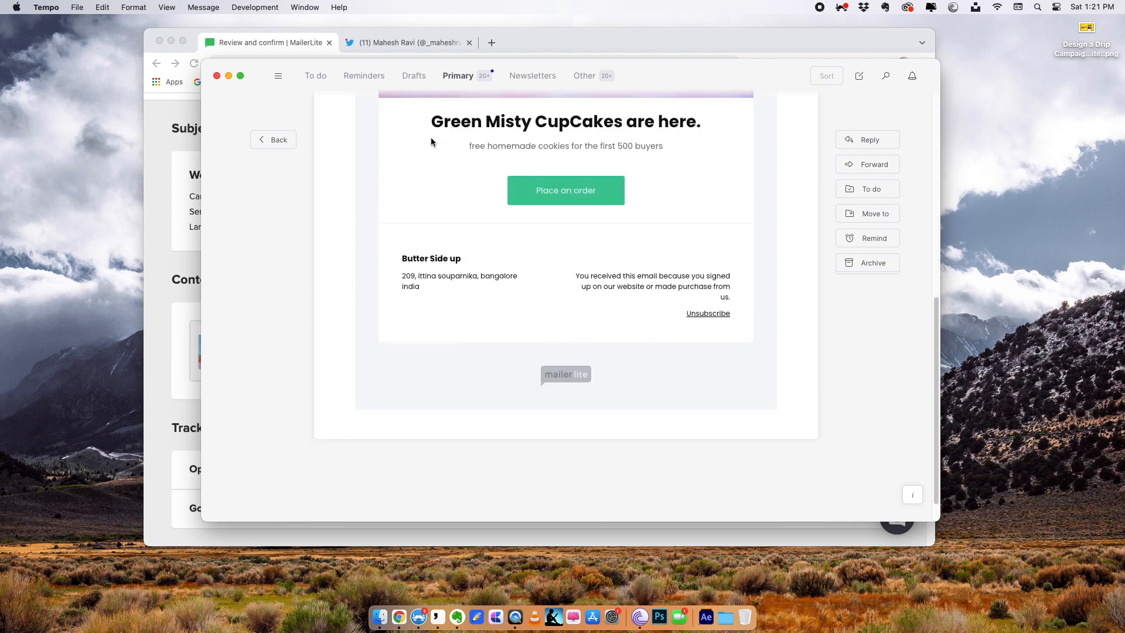
pyautogui.scroll(8, 432, 142)
pyautogui.scroll(-5, 432, 141)
pyautogui.scroll(5, 430, 141)
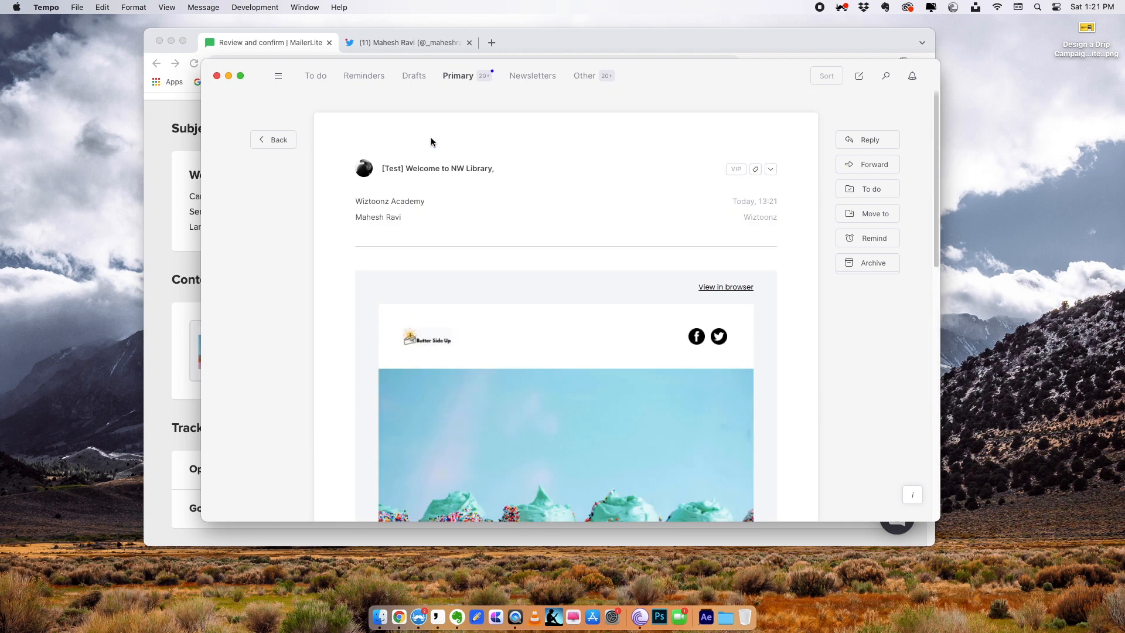
pyautogui.scroll(-4, 431, 141)
pyautogui.scroll(4, 431, 141)
pyautogui.scroll(-5, 431, 141)
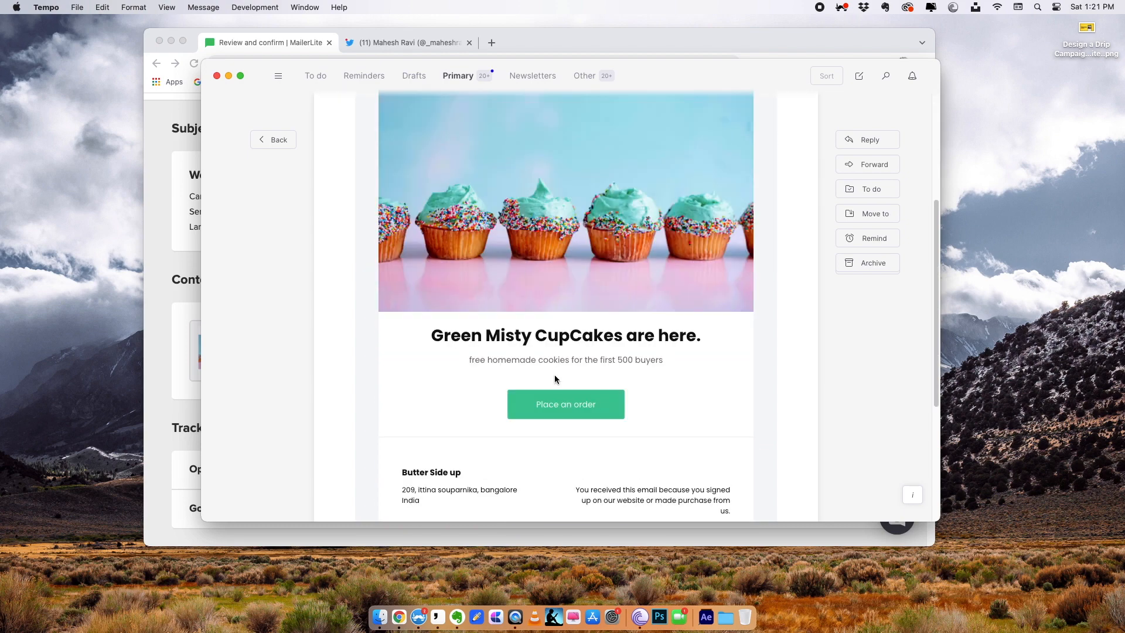
# Follow the email's "Place an order" link to check it, close the page it opens, and return to the campaign review.
pyautogui.click(557, 411)
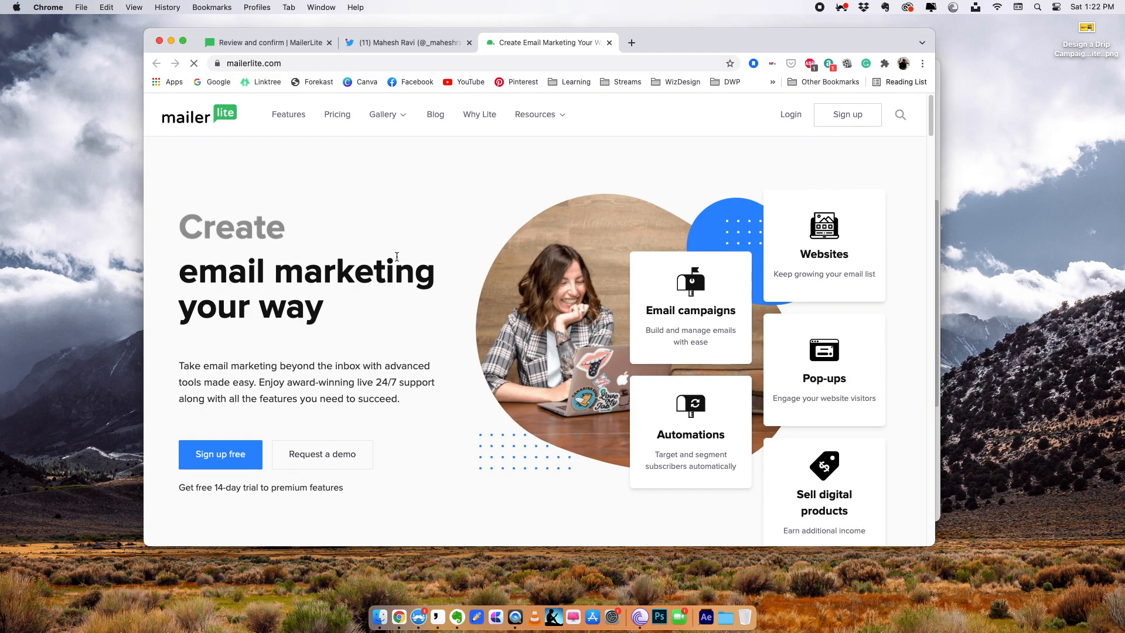
pyautogui.click(610, 42)
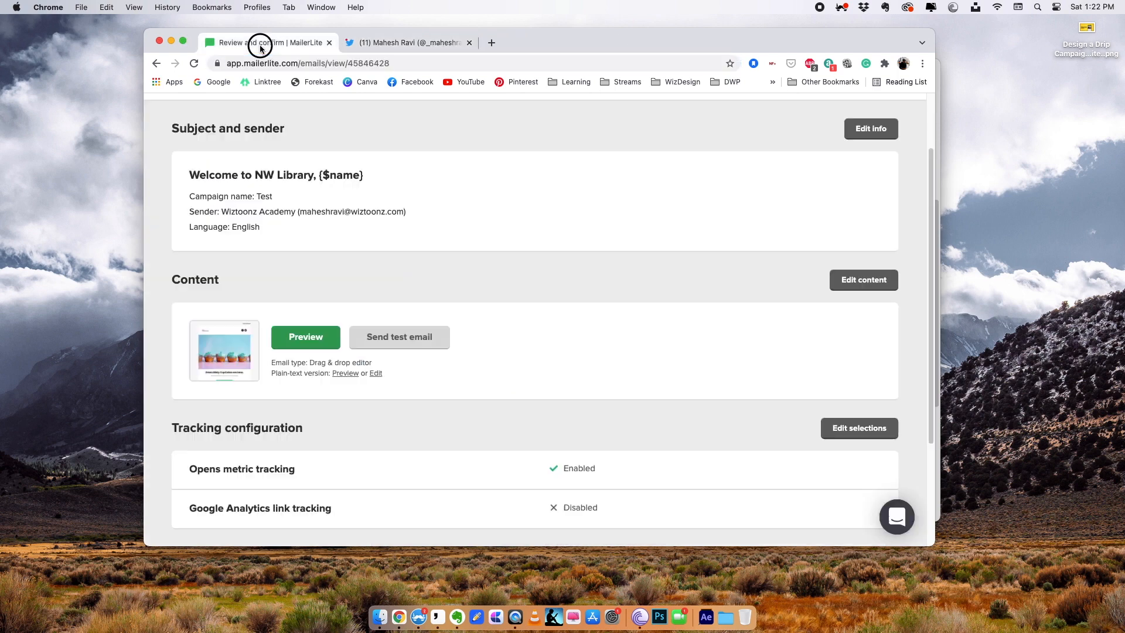
pyautogui.click(261, 45)
# Look over the review summary, proceed to scheduling, and send the Test campaign with the Send now option.
pyautogui.scroll(-3, 445, 392)
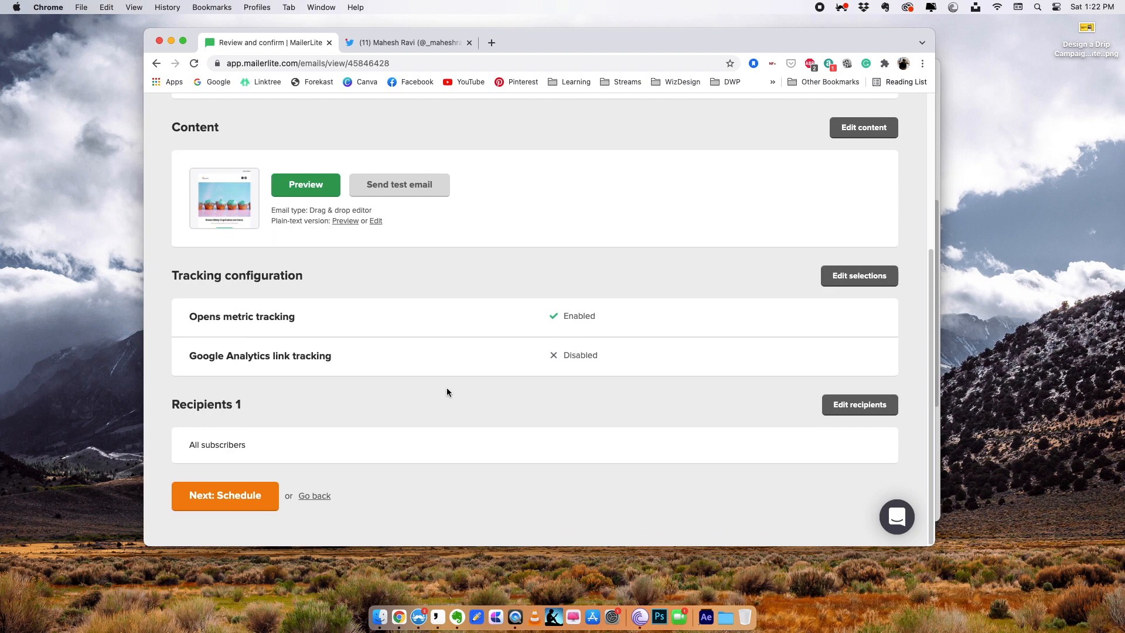
pyautogui.scroll(4, 447, 391)
pyautogui.scroll(-4, 447, 392)
pyautogui.click(251, 496)
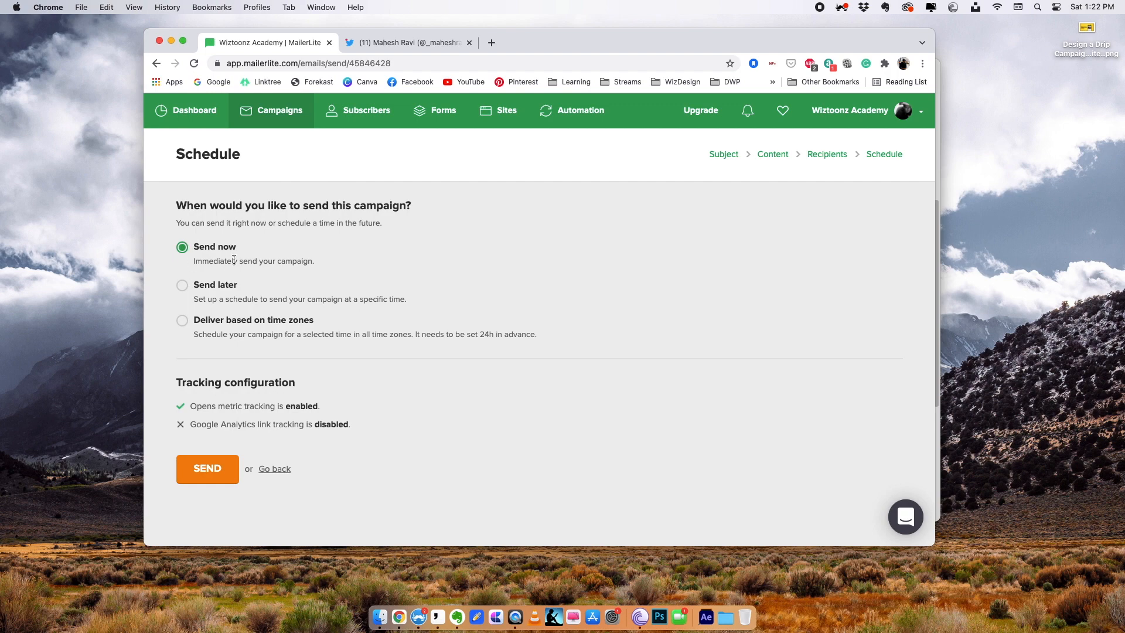
pyautogui.click(215, 475)
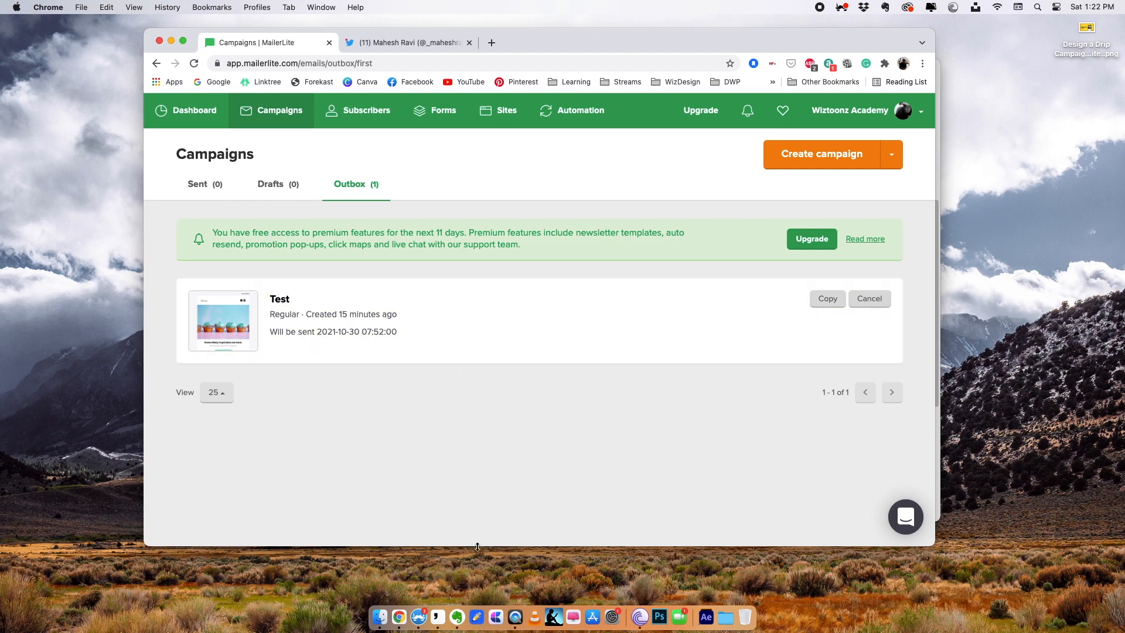
# Switch to Tempo to look through the test email again, minimize the mail window, and return to the MailerLite outbox in Chrome.
pyautogui.click(438, 616)
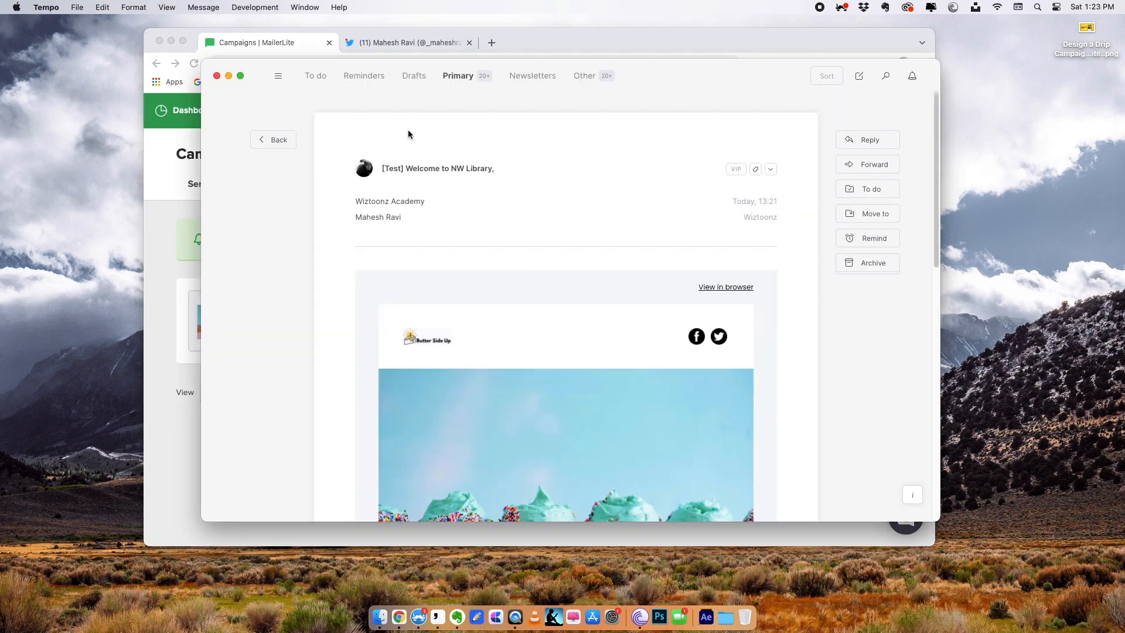
pyautogui.scroll(-5, 408, 129)
pyautogui.scroll(-4, 408, 134)
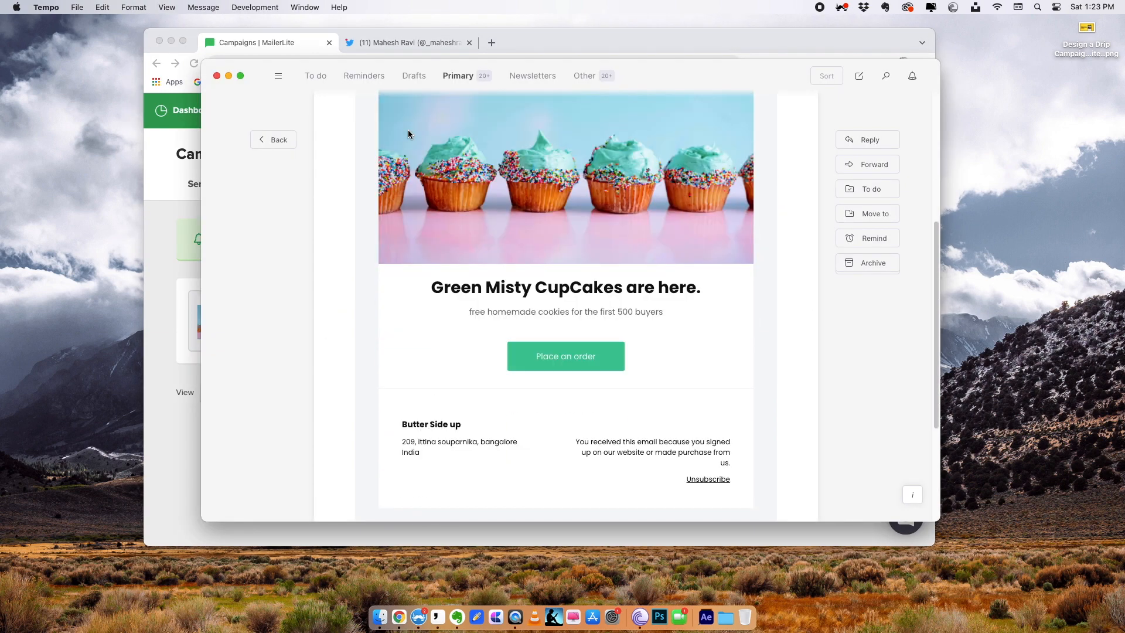
pyautogui.scroll(3, 408, 134)
pyautogui.scroll(1, 408, 135)
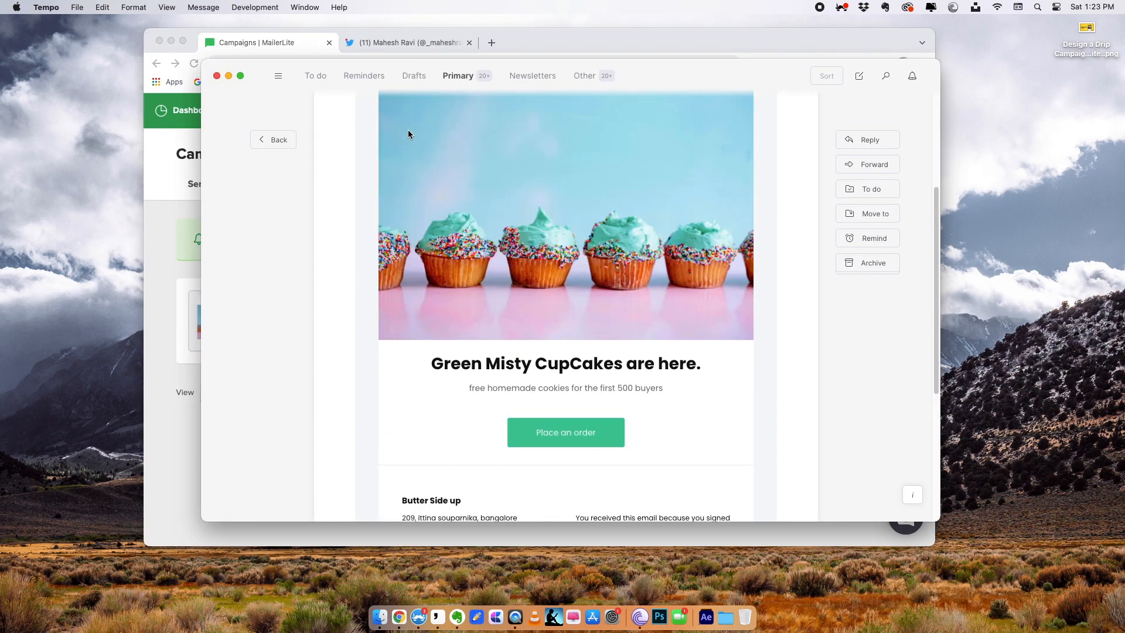
pyautogui.click(228, 76)
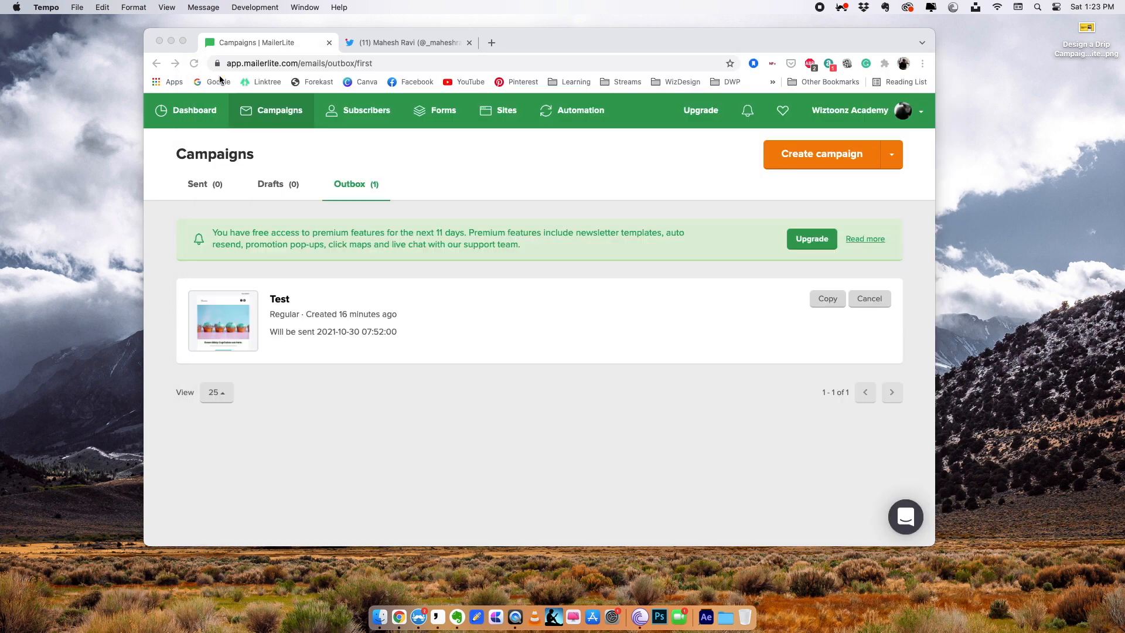
pyautogui.click(584, 318)
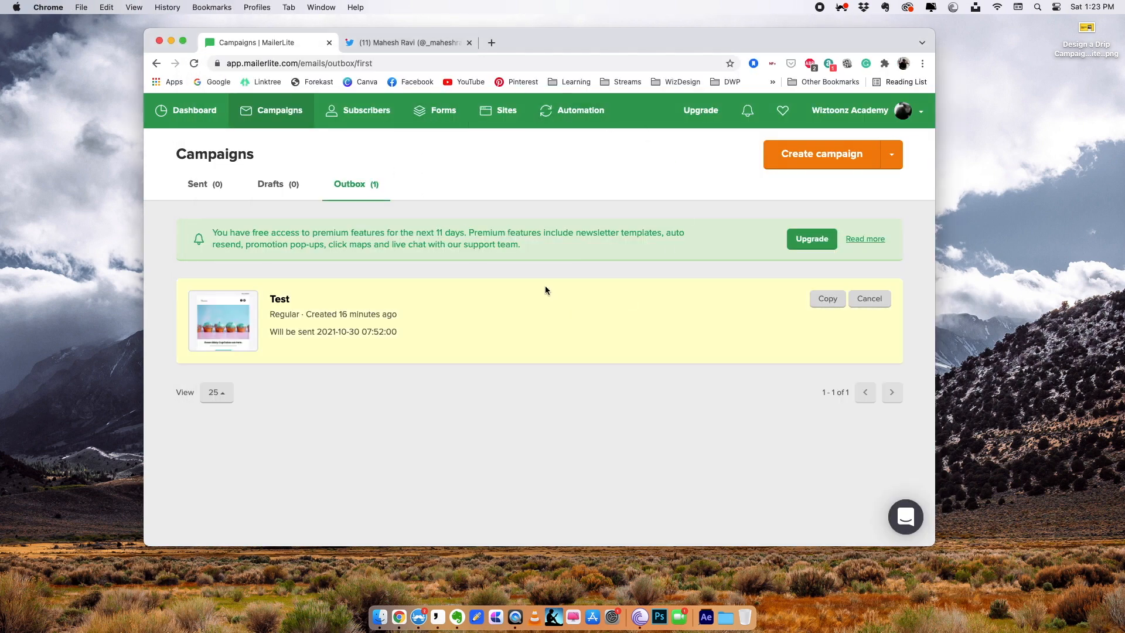